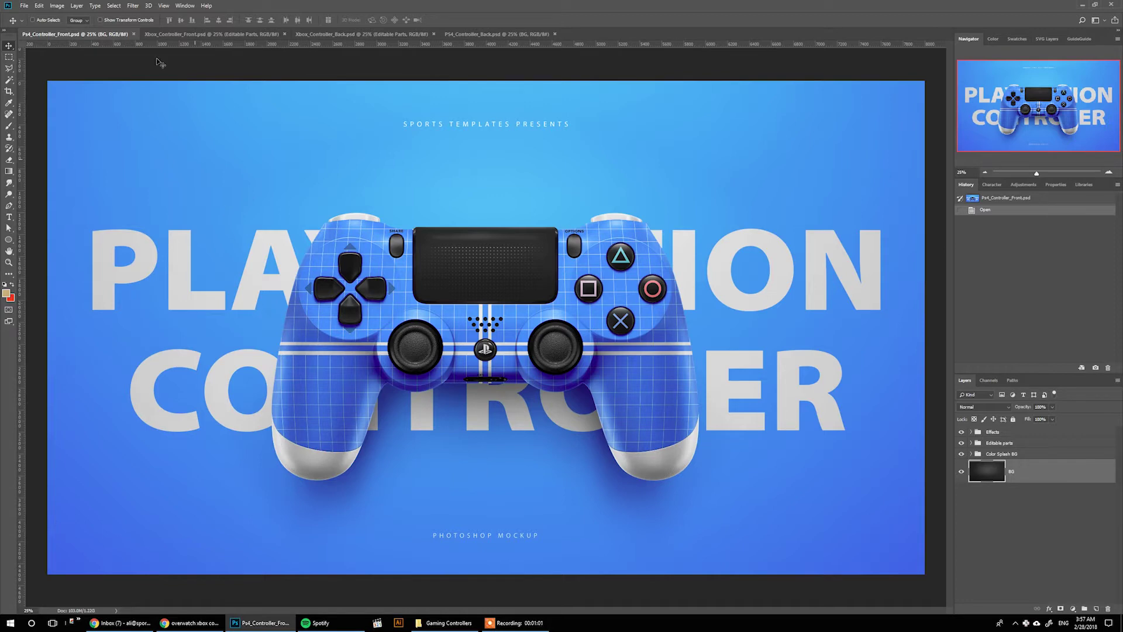
Review the Xbox and PS4 front and back mockups, then bring up the Mercy controller references.
left_click(154, 33)
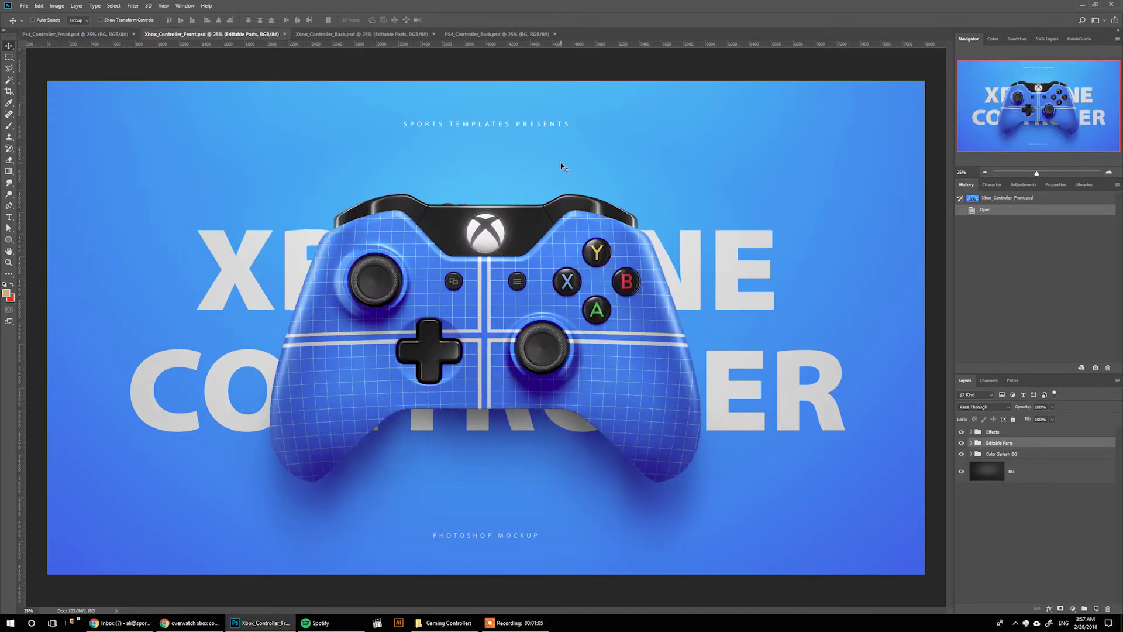
left_click(318, 35)
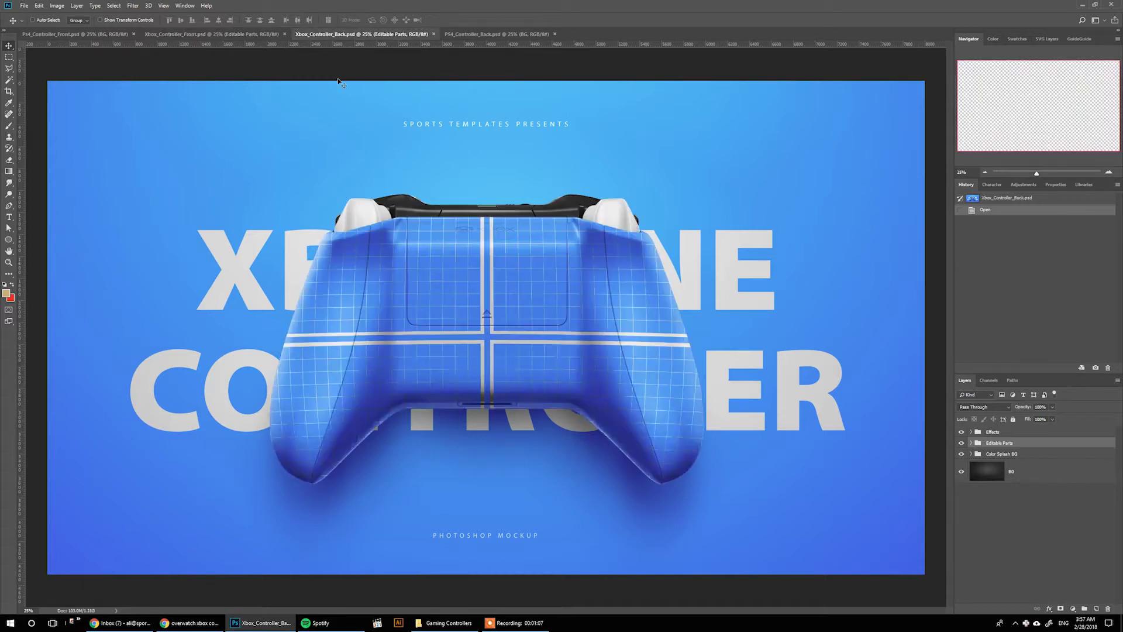
left_click(478, 35)
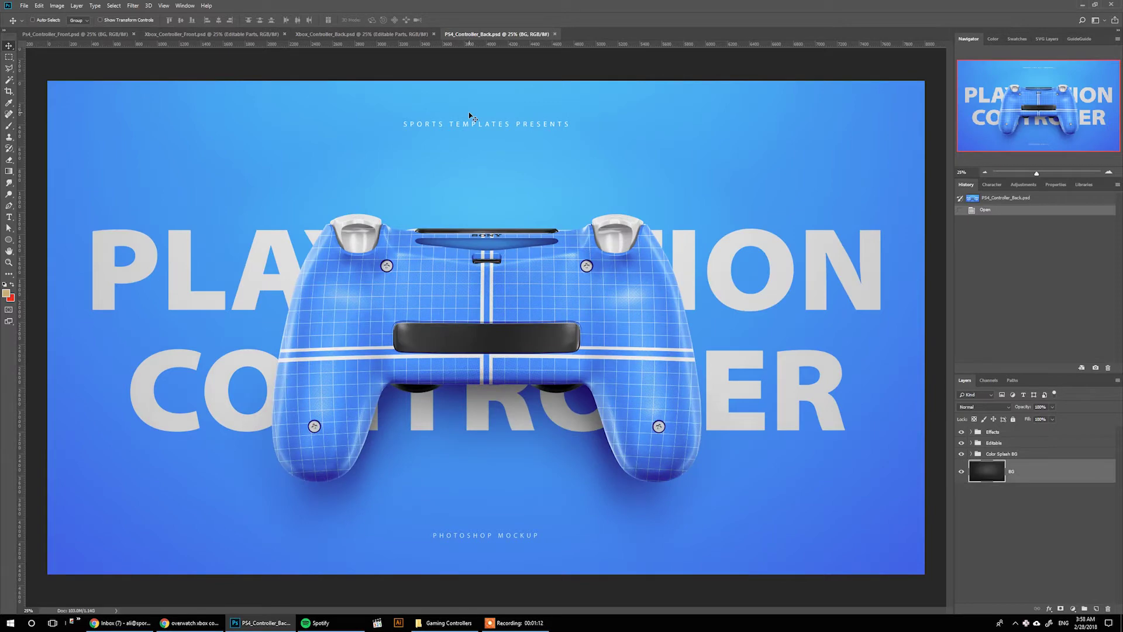
left_click(66, 35)
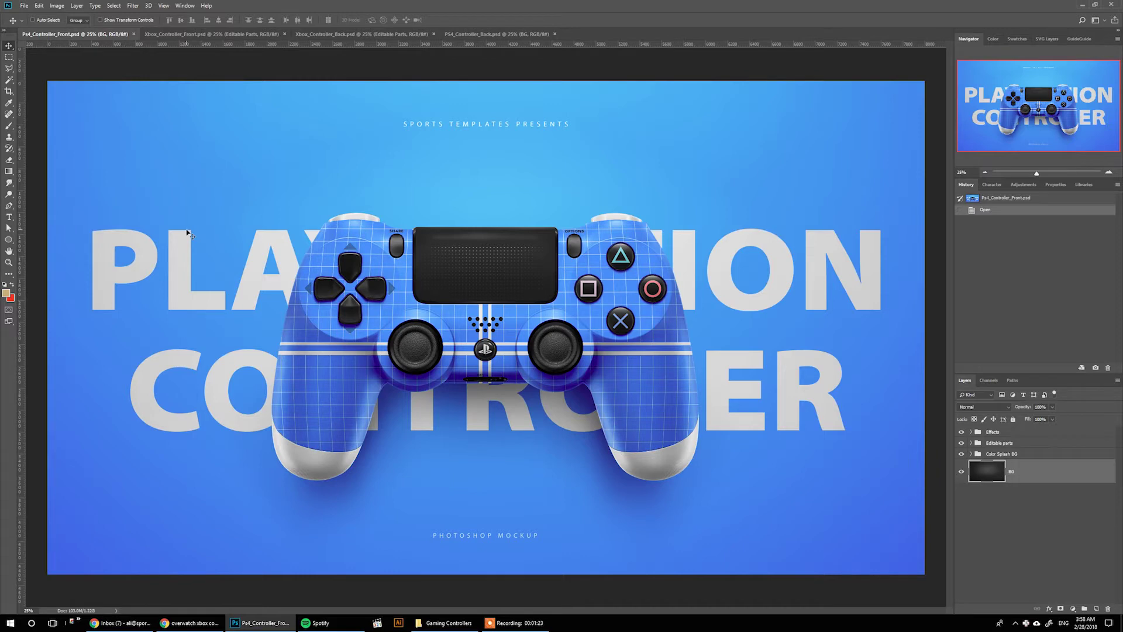
left_click(163, 33)
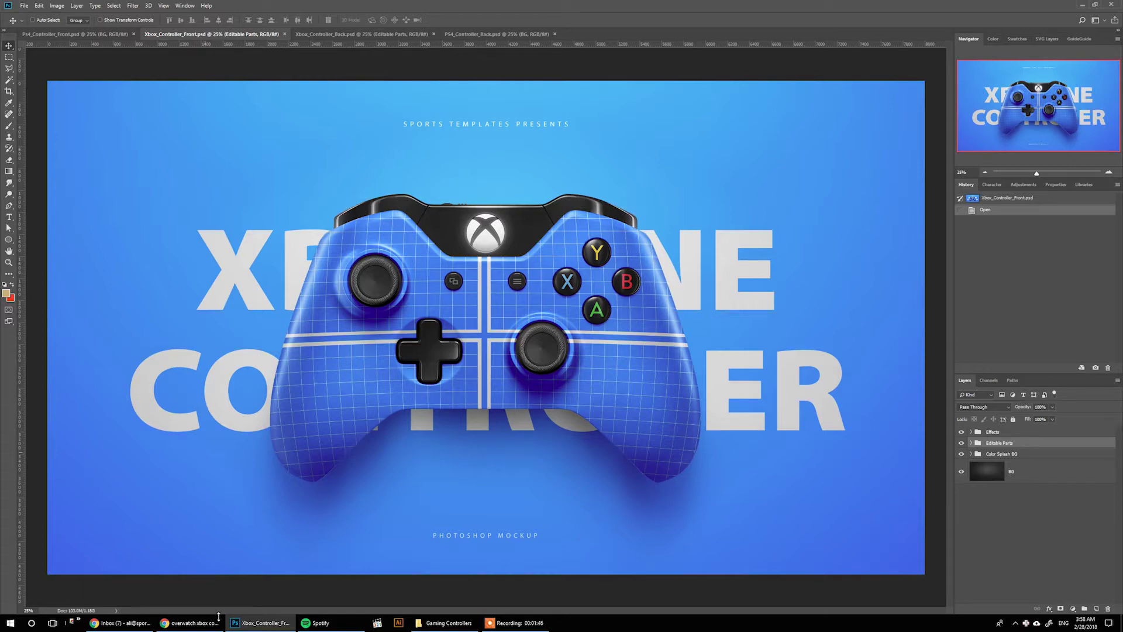
left_click(188, 624)
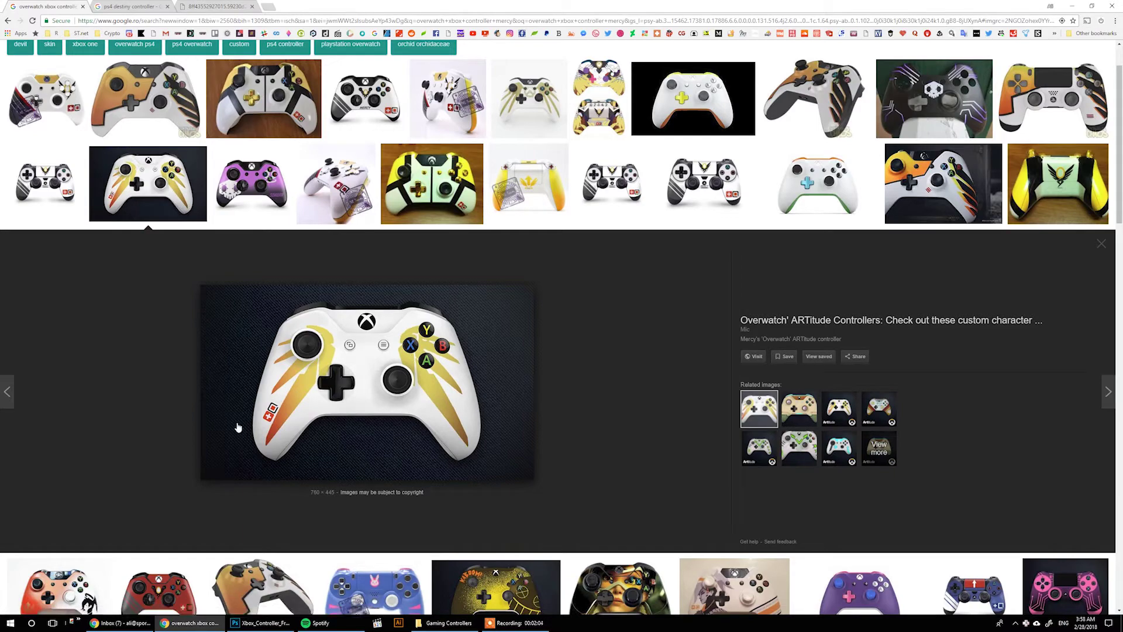
Return to Xbox_Controller_Front.psd in Photoshop with the Editable Parts group expanded.
left_click(268, 623)
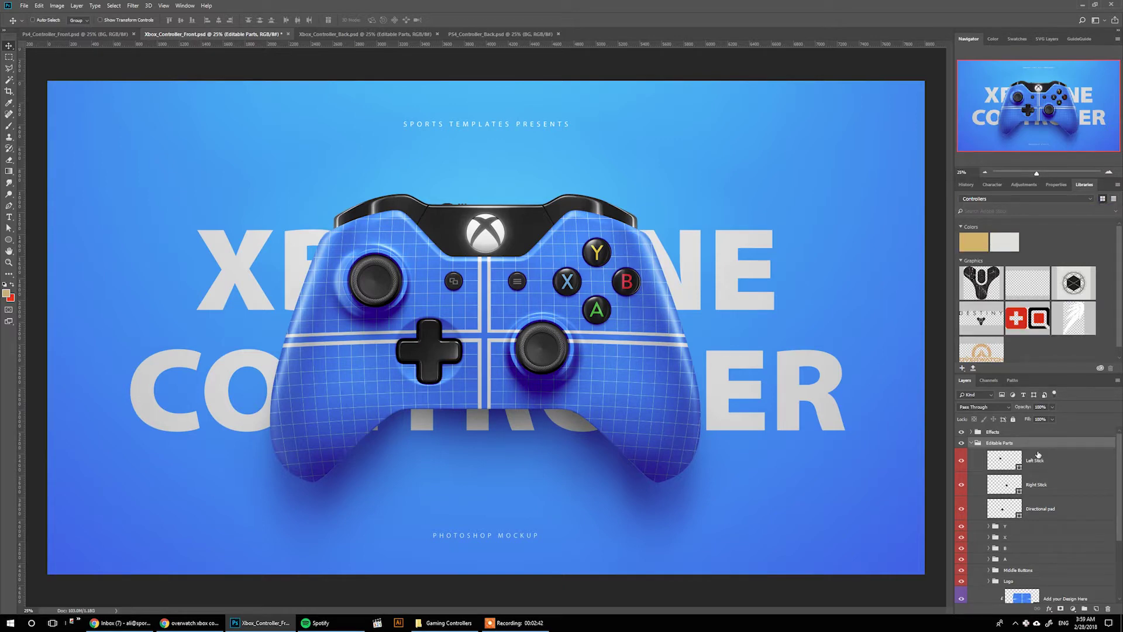
scroll(1038, 454, "down", 1)
Open the 'Add your Design Here' smart object and make its markers layer visible.
left_click(1037, 569)
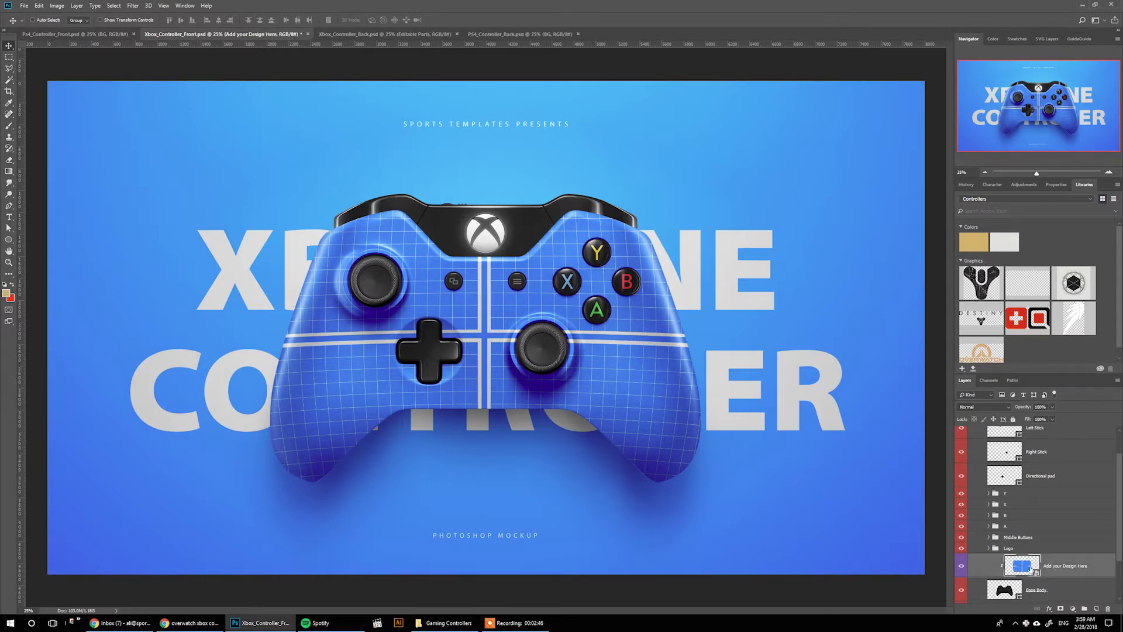
double_click(1030, 566)
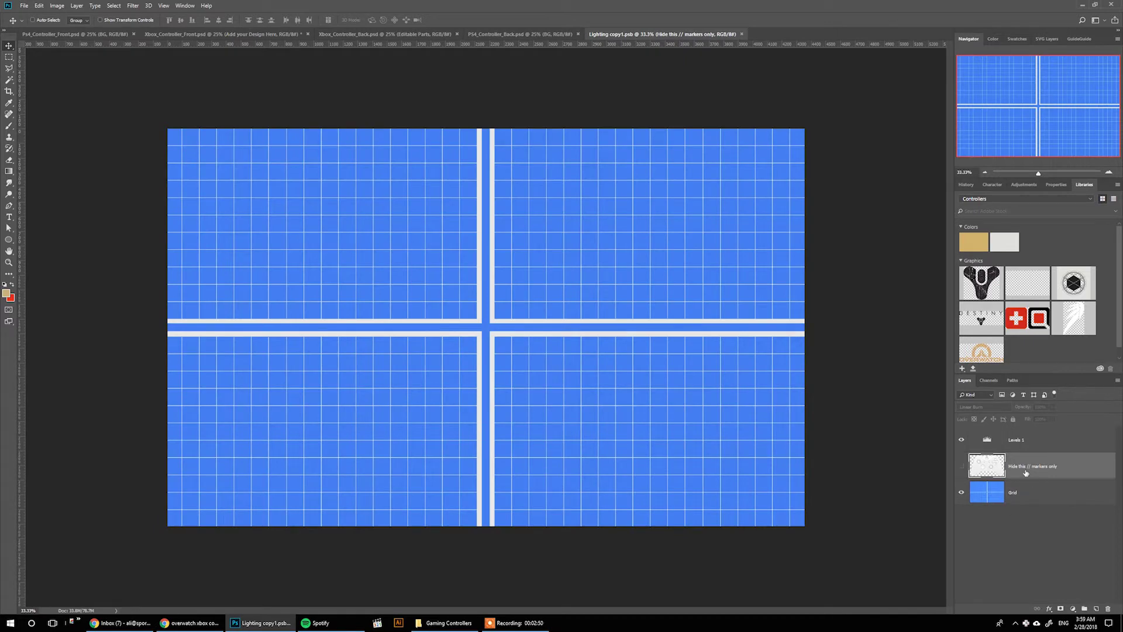
left_click(962, 467)
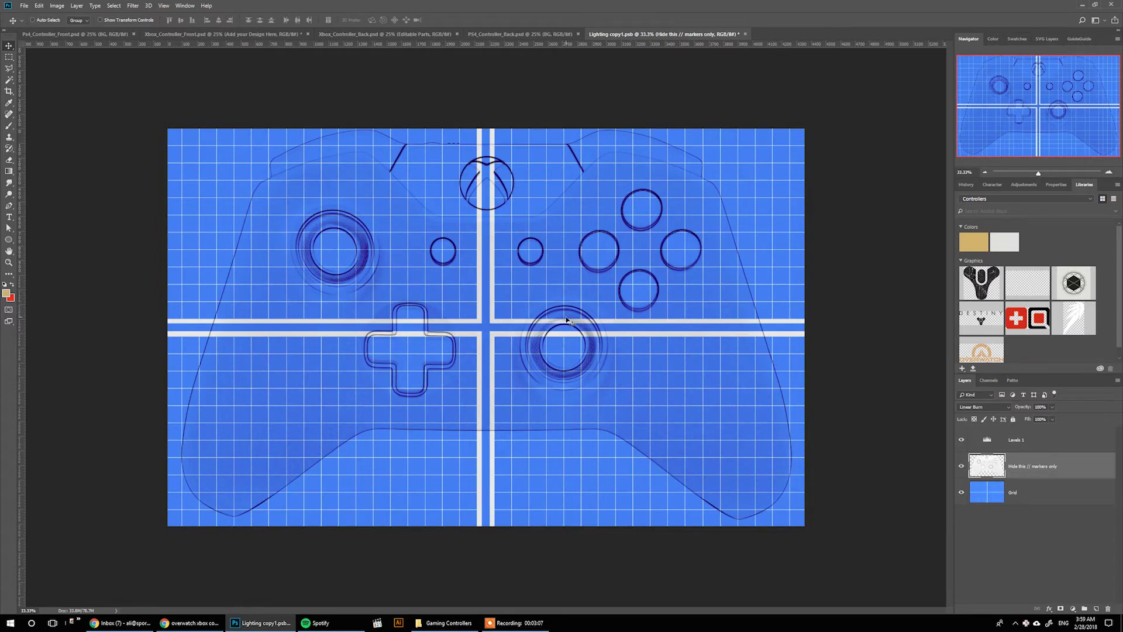
Place the white wing graphic from Libraries and move its layer below the markers layer.
left_click_drag(1074, 318, 415, 281)
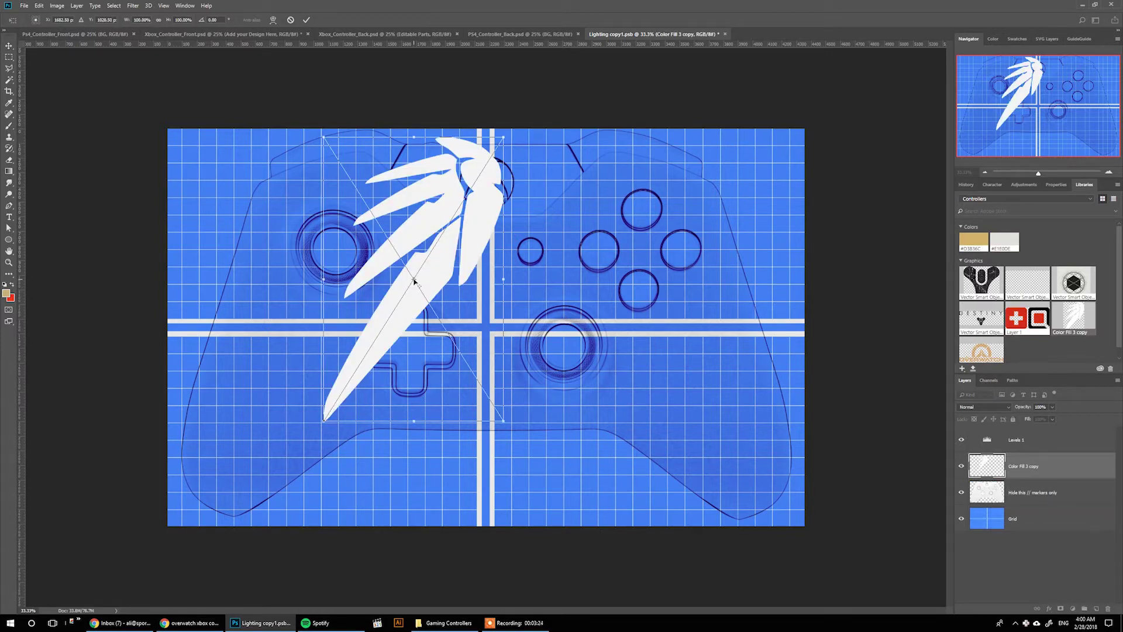
key("Return")
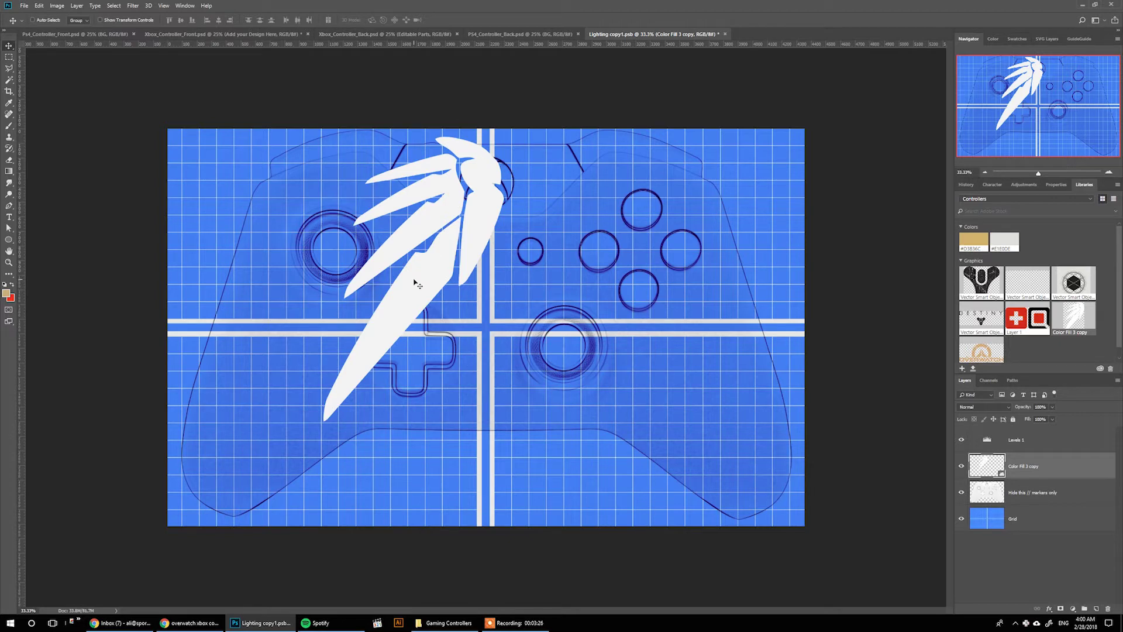
left_click(194, 623)
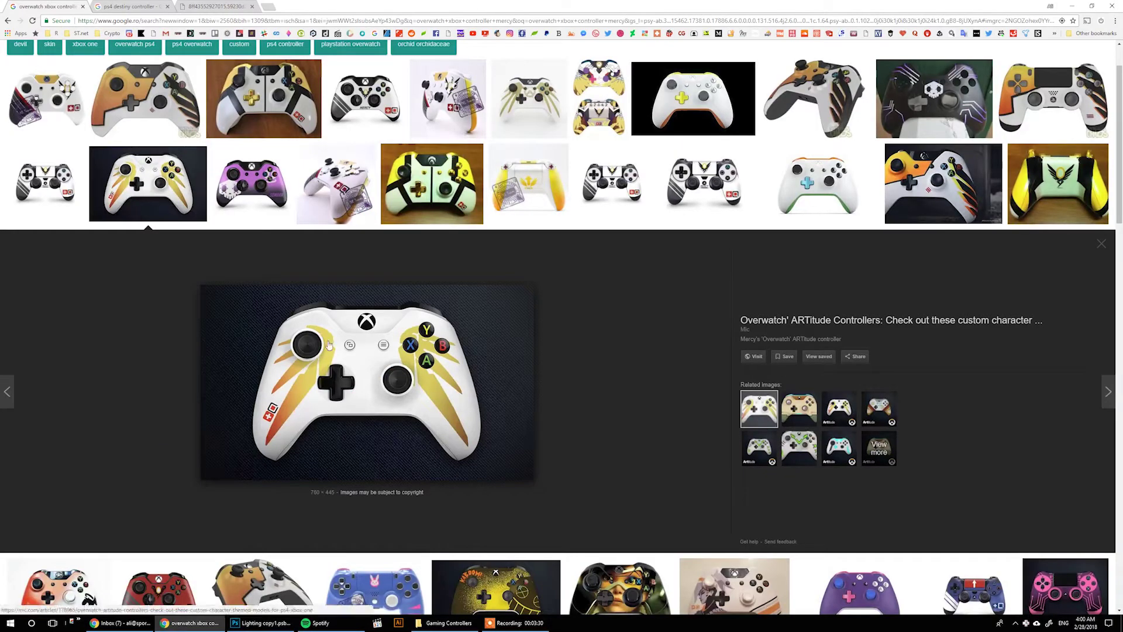
key("alt+Tab")
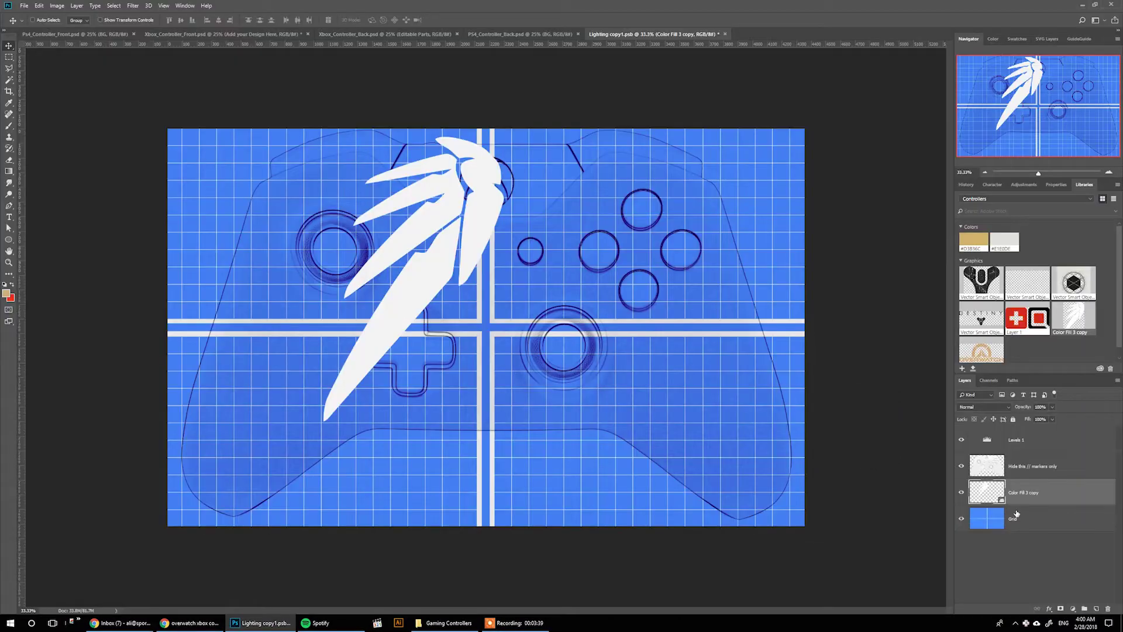
left_click_drag(1018, 466, 1016, 514)
Tilt and position the wing around the left thumbstick, then duplicate its layer.
key("ctrl+t")
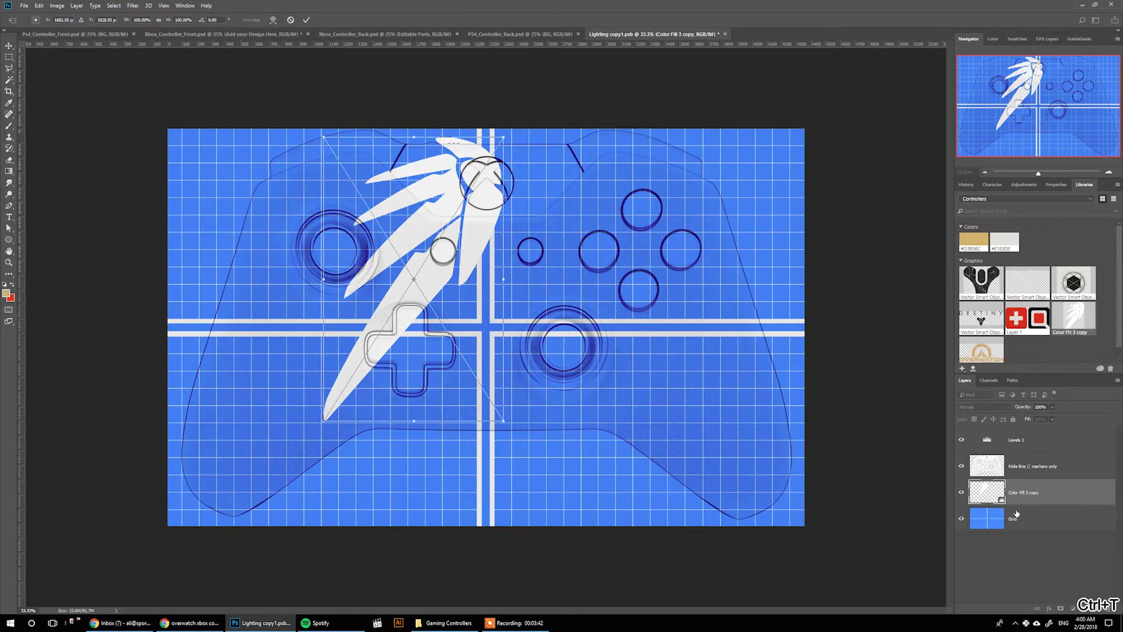
mouse_move(518, 132)
left_mouse_down()
mouse_move(392, 228)
mouse_move(255, 282)
left_mouse_up()
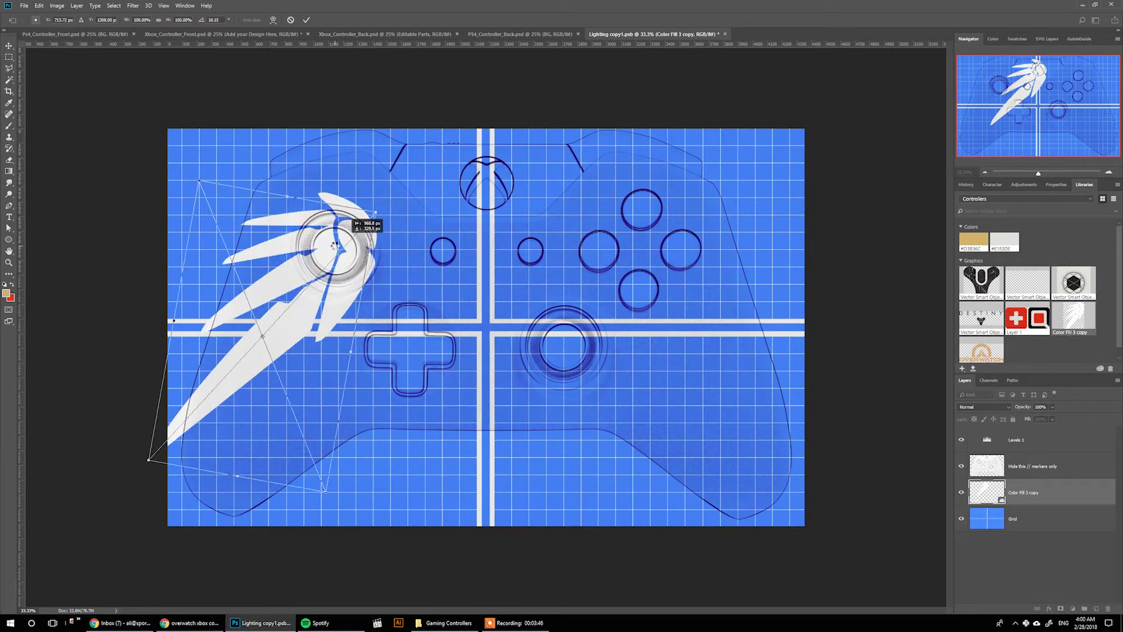
left_click_drag(432, 223, 347, 235)
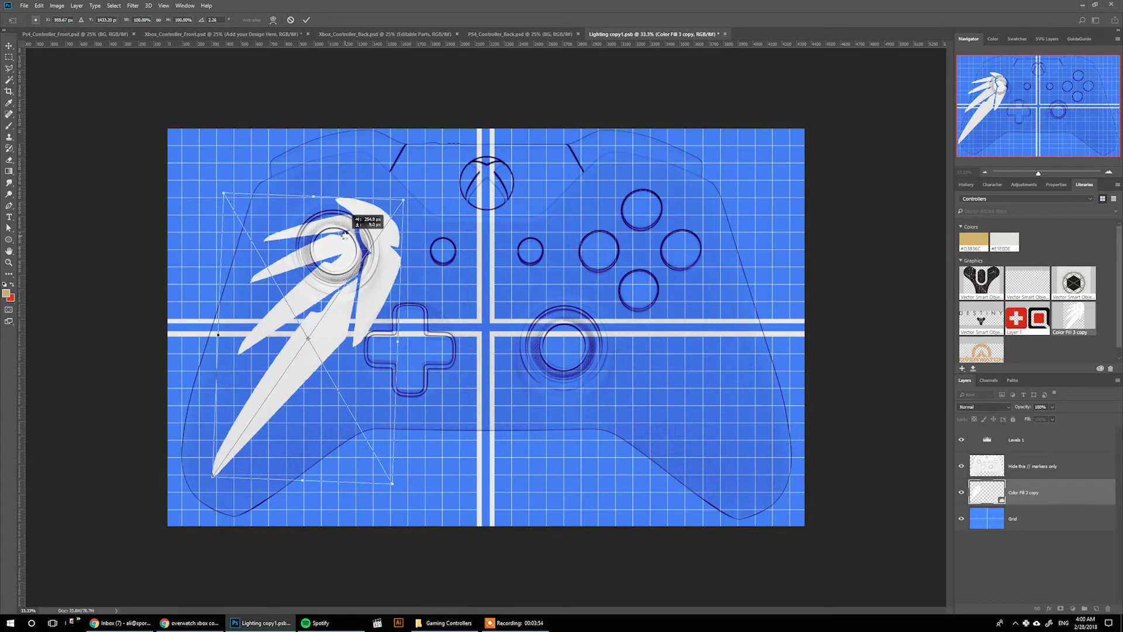
left_click_drag(349, 235, 346, 238)
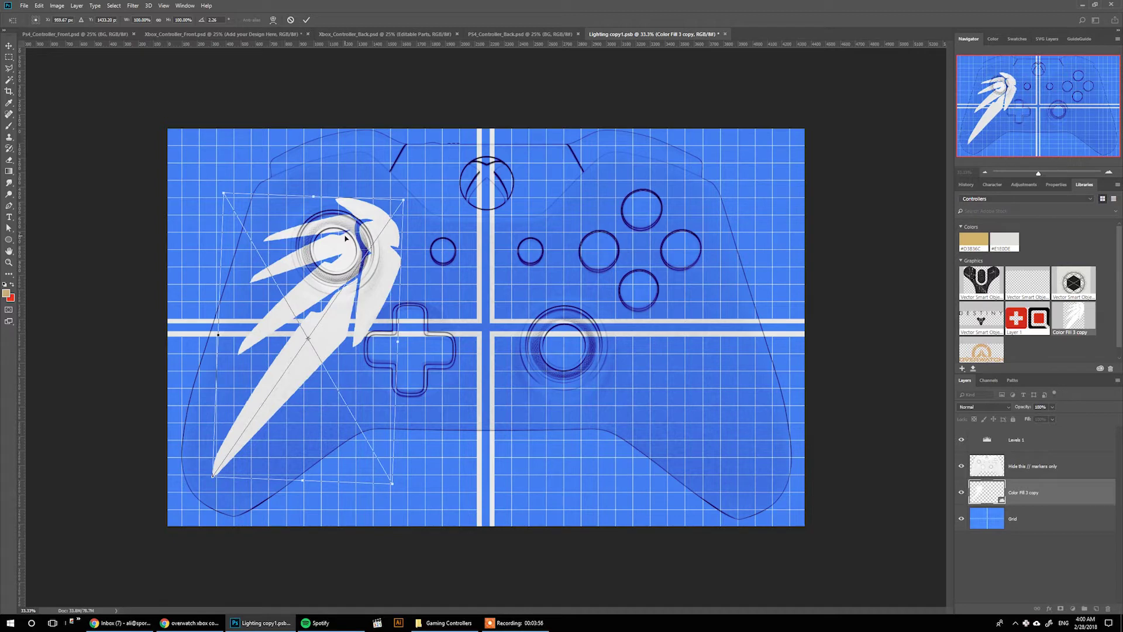
key("Return")
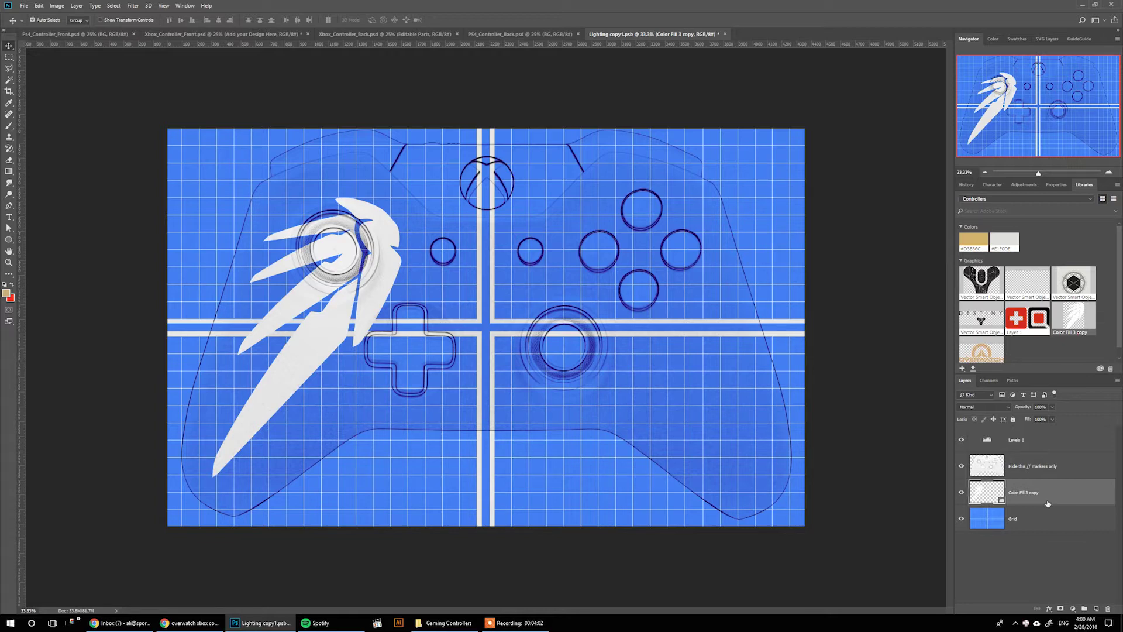
key("ctrl+j")
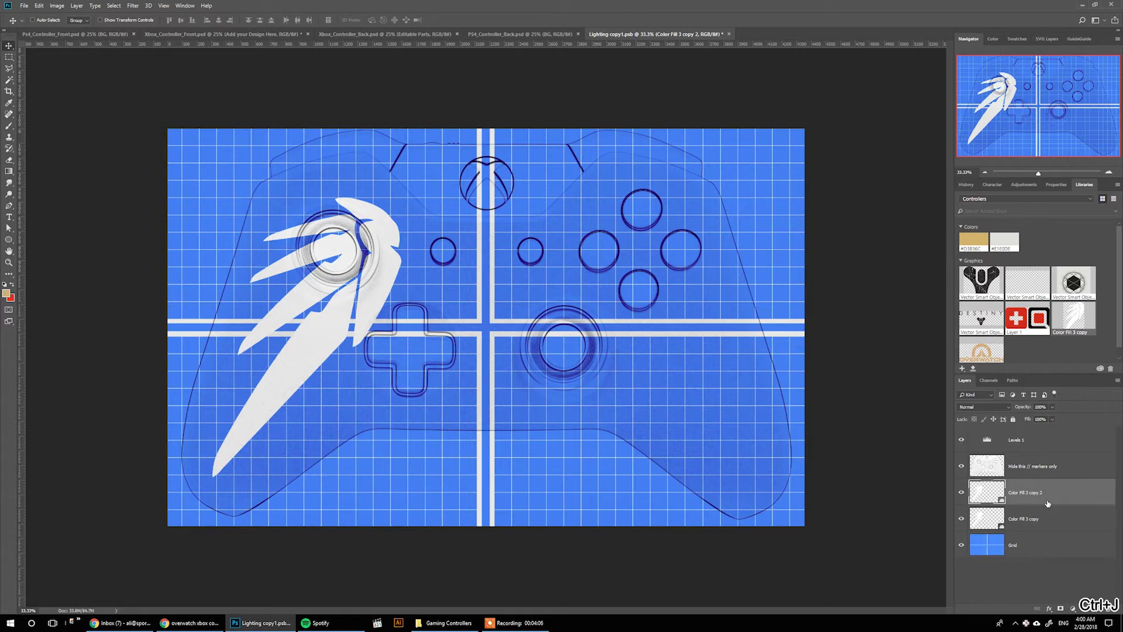
Flip the wing copy horizontally and place it over the right-side face buttons.
key("ctrl+t")
right_click(334, 322)
left_click(368, 430)
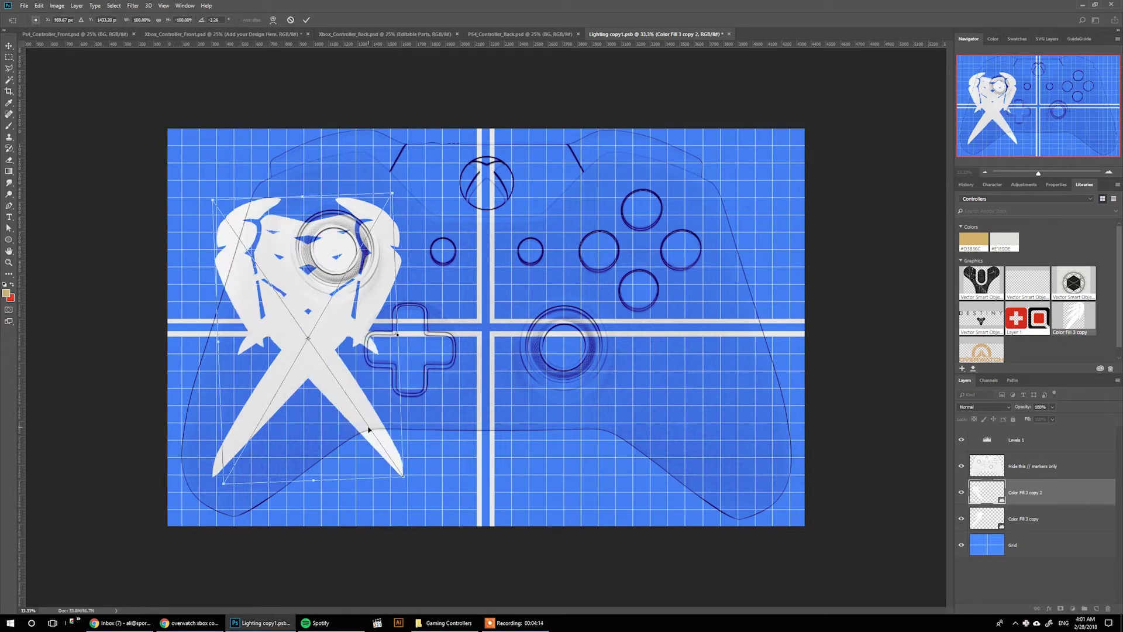
key("ctrl+z")
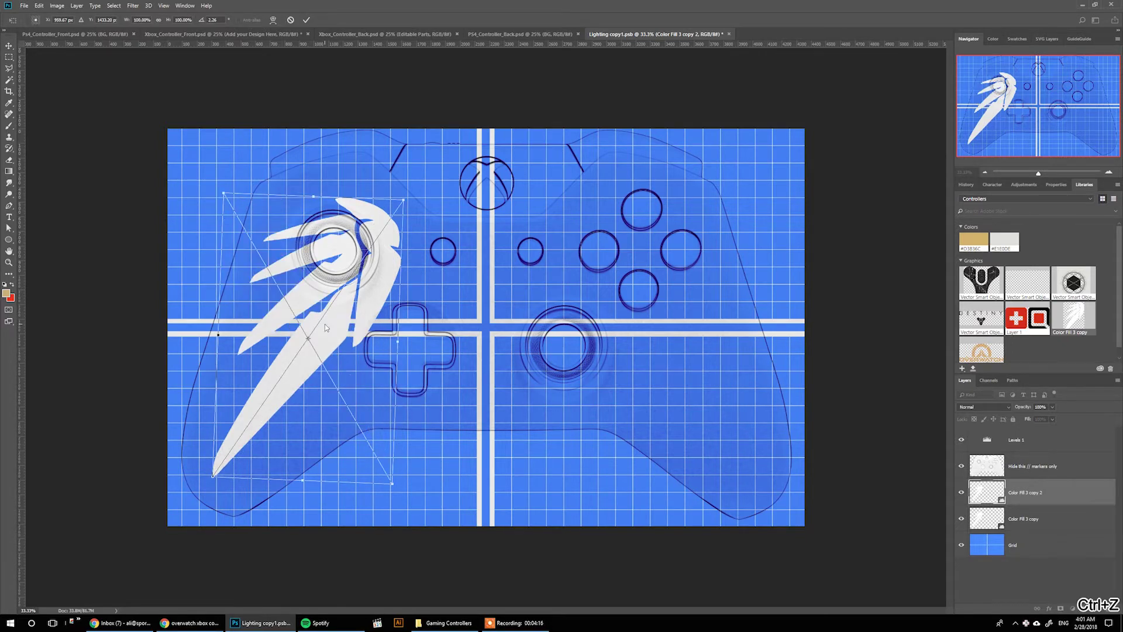
right_click(326, 323)
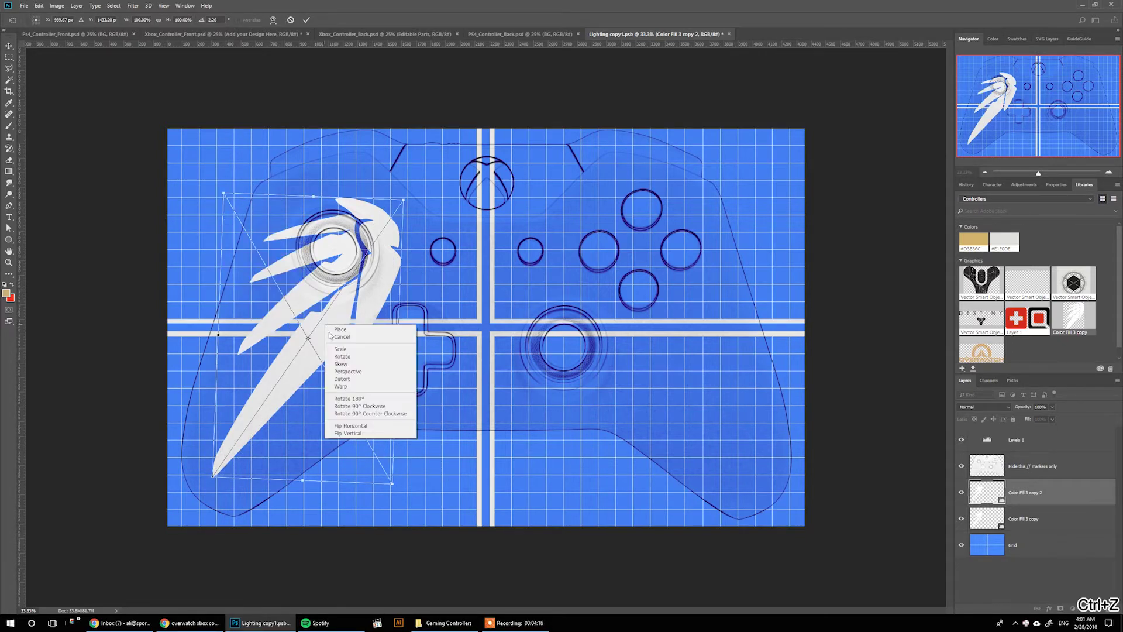
left_click(339, 426)
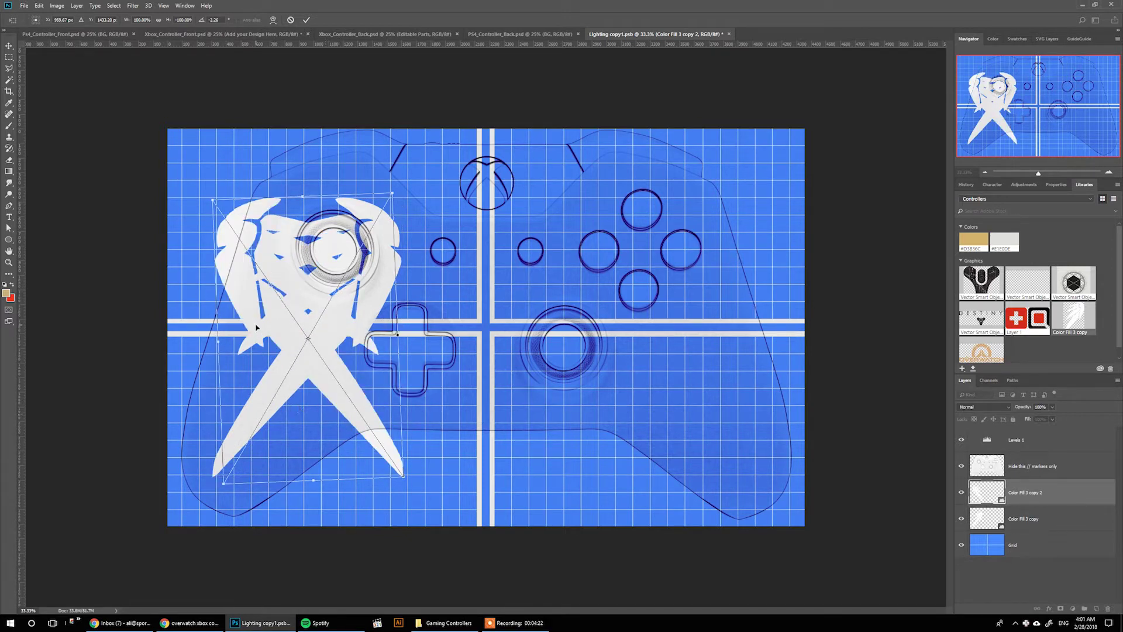
left_click_drag(257, 332, 610, 339)
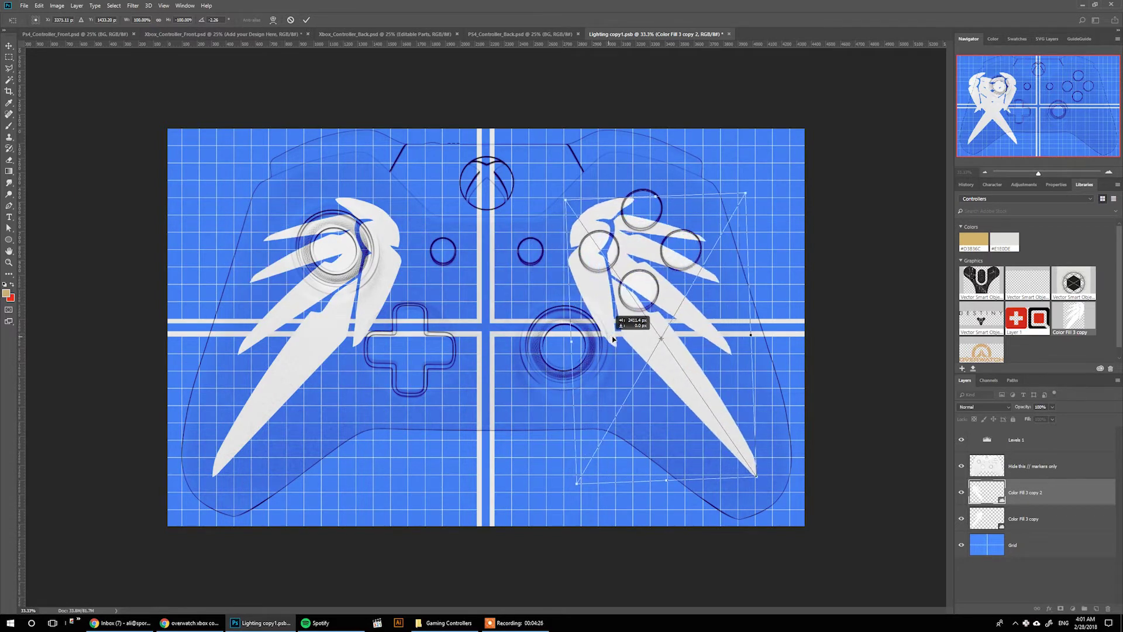
left_click_drag(610, 337, 606, 338)
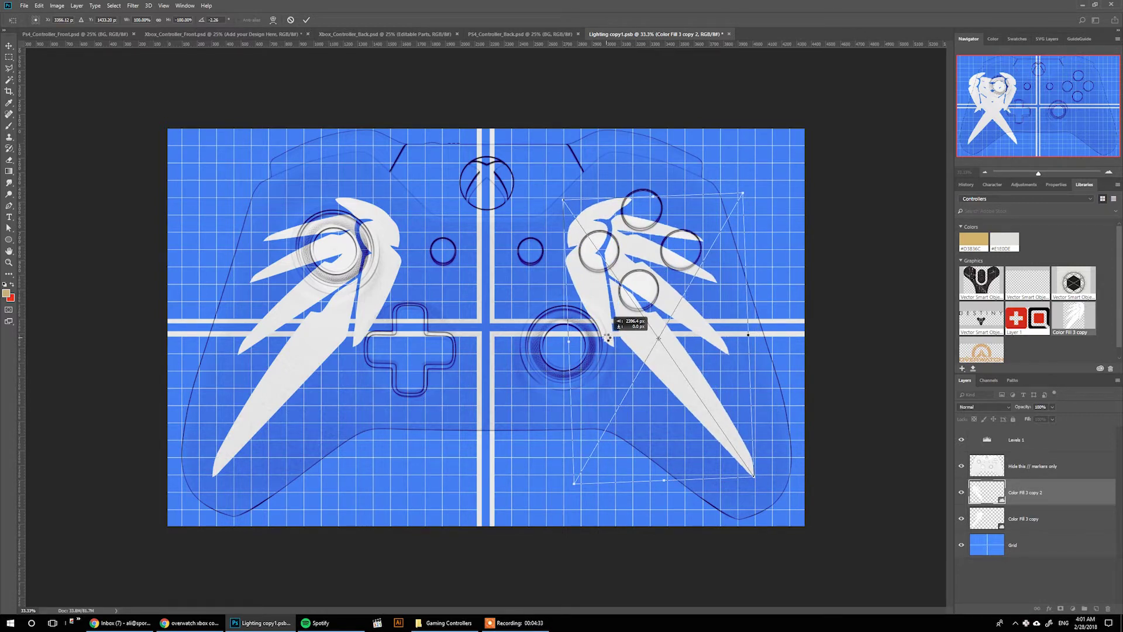
left_click_drag(608, 337, 611, 335)
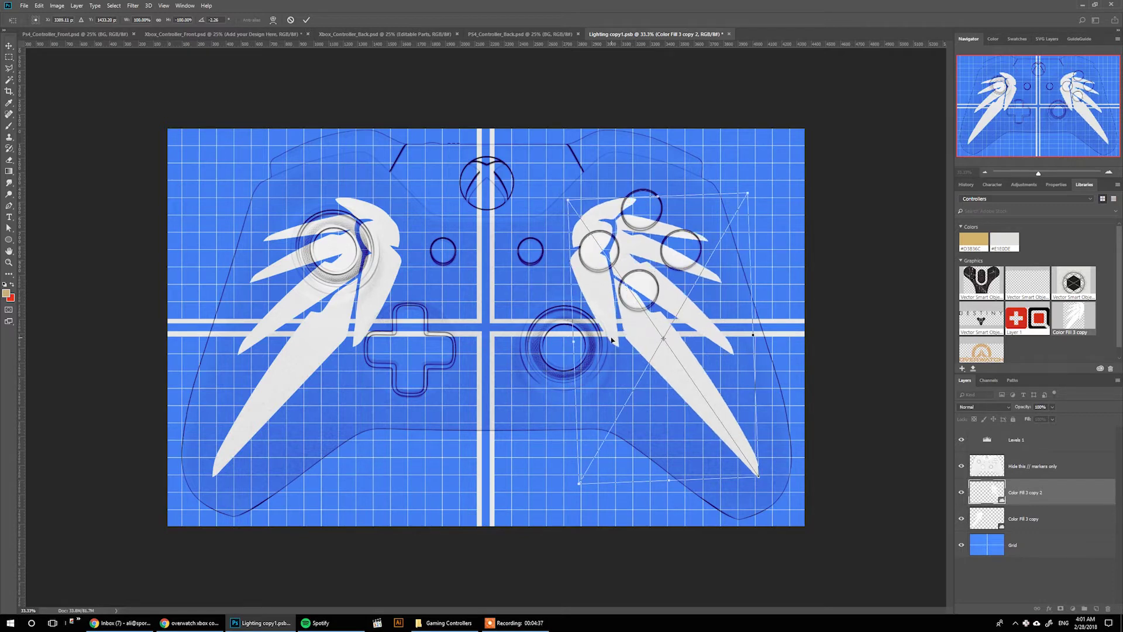
key("Return")
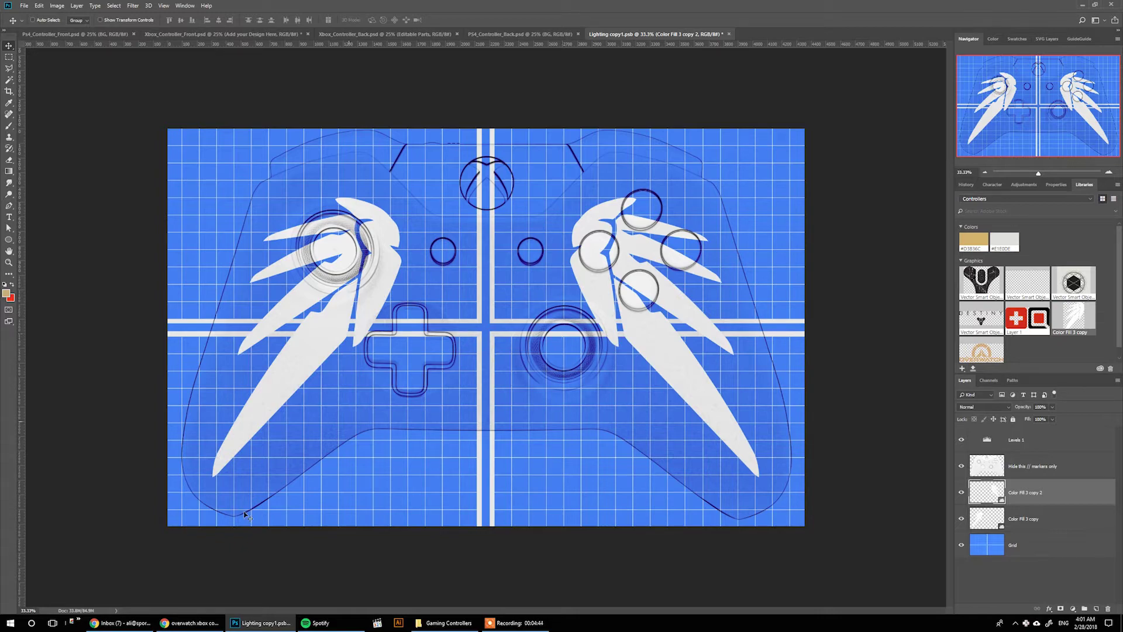
Copy the white-and-gold Overwatch controller image from Chrome and return to Photoshop.
left_click(192, 621)
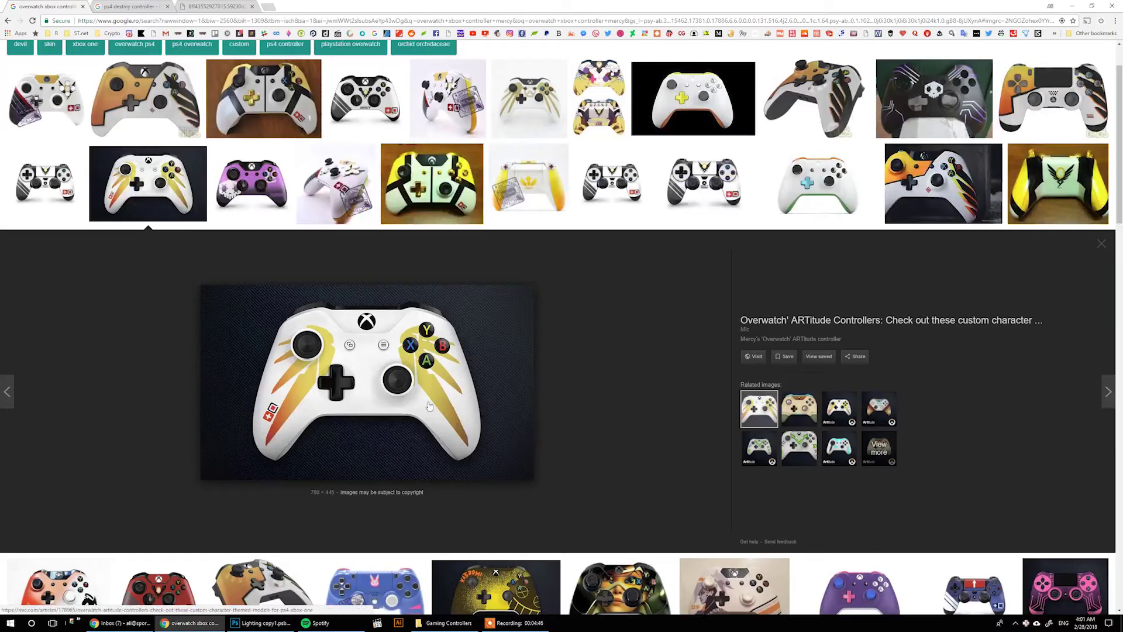
right_click(367, 384)
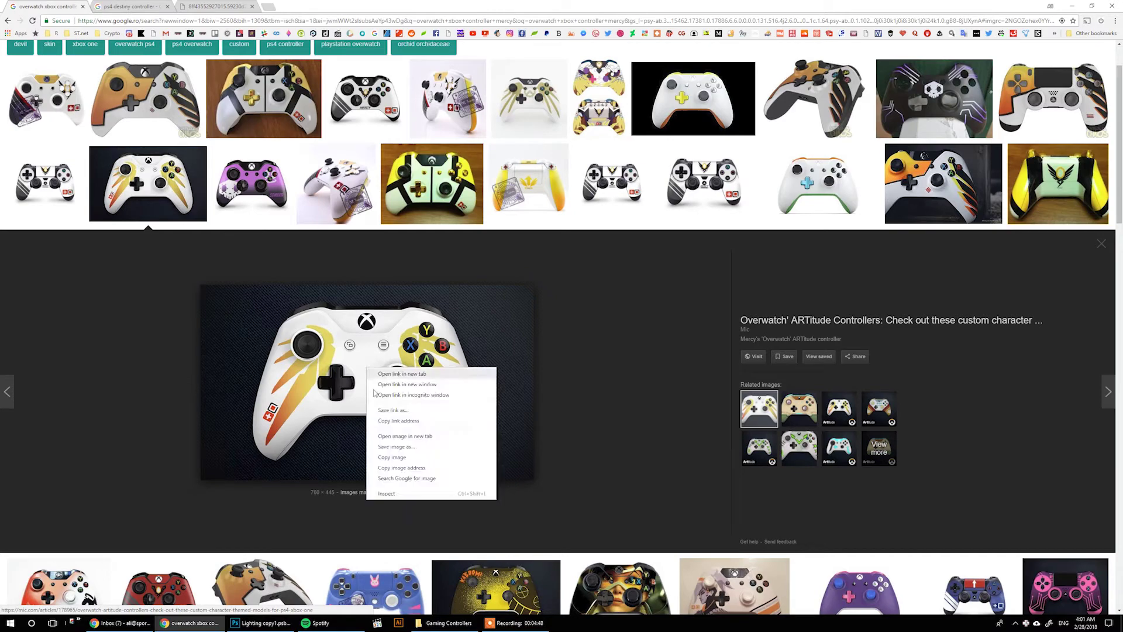
left_click(377, 457)
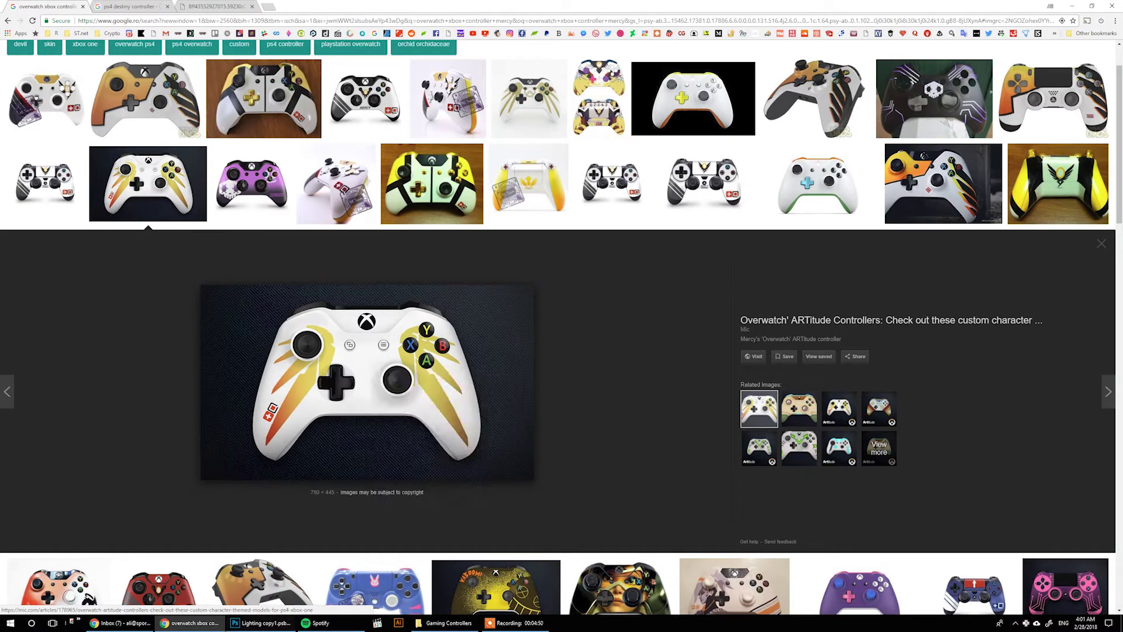
key("alt+Tab")
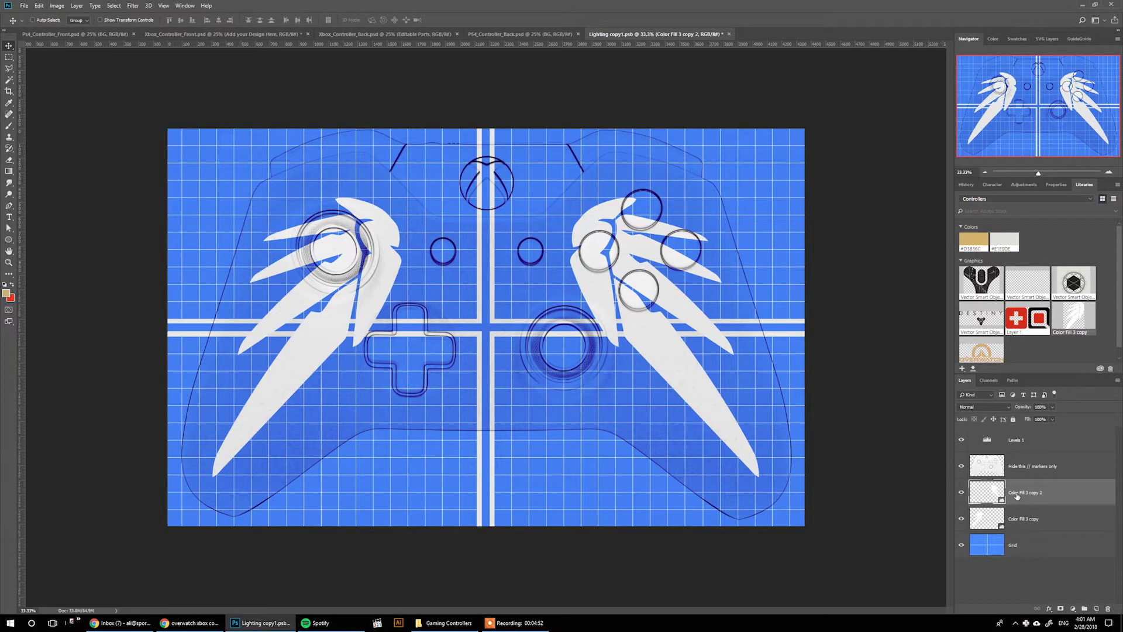
Paste the reference image as Layer 1, nudge it up, and open Color Fill 3 copy's layer styles.
key("ctrl+v")
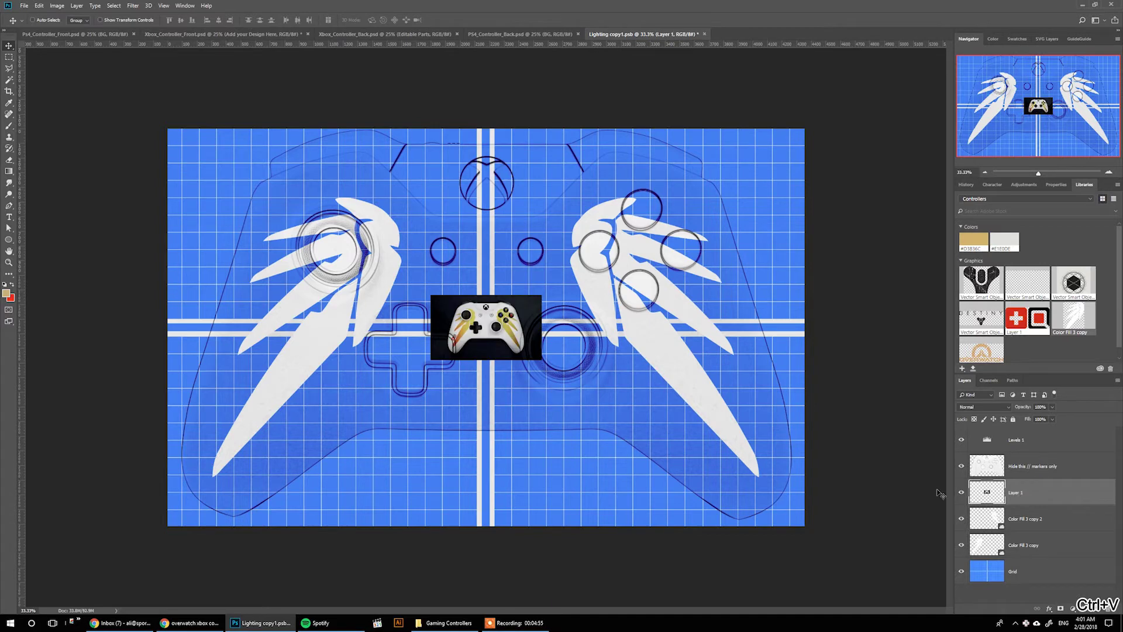
left_click_drag(492, 323, 494, 302)
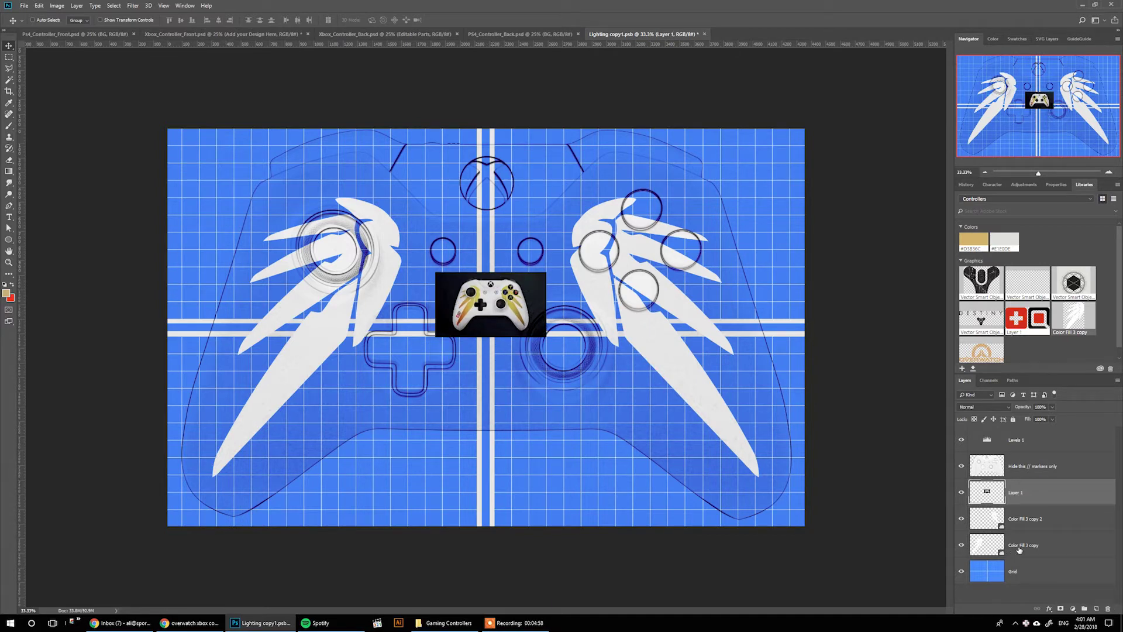
left_click(1064, 546)
double_click(1063, 546)
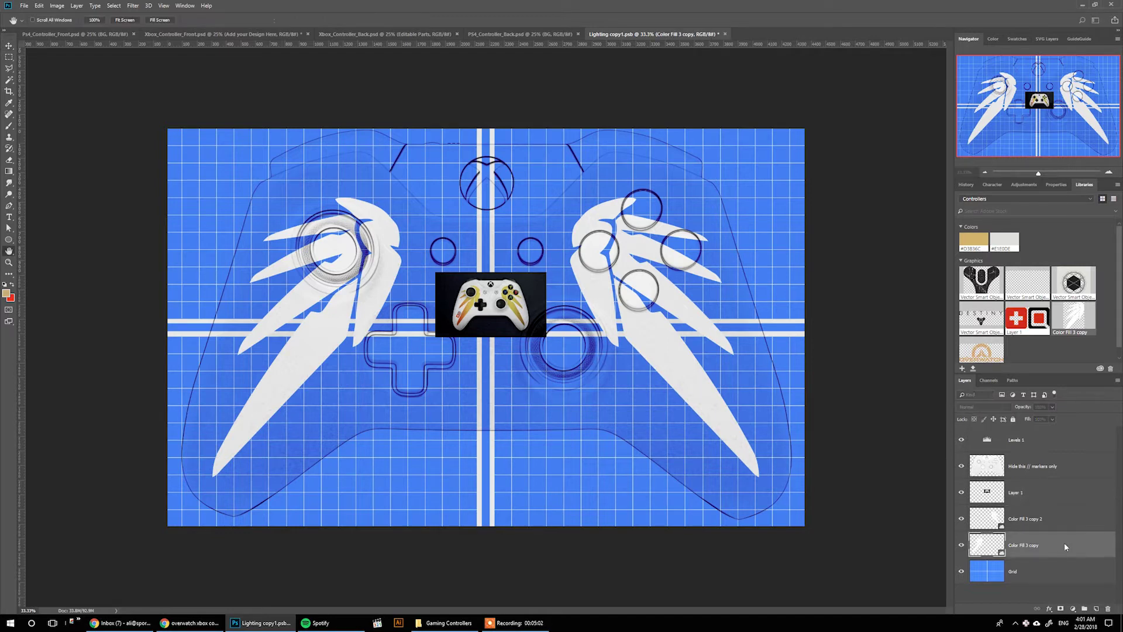
Add a Gradient Overlay to the left wing with a dark orange-red #a33217 starting stop.
left_click(710, 430)
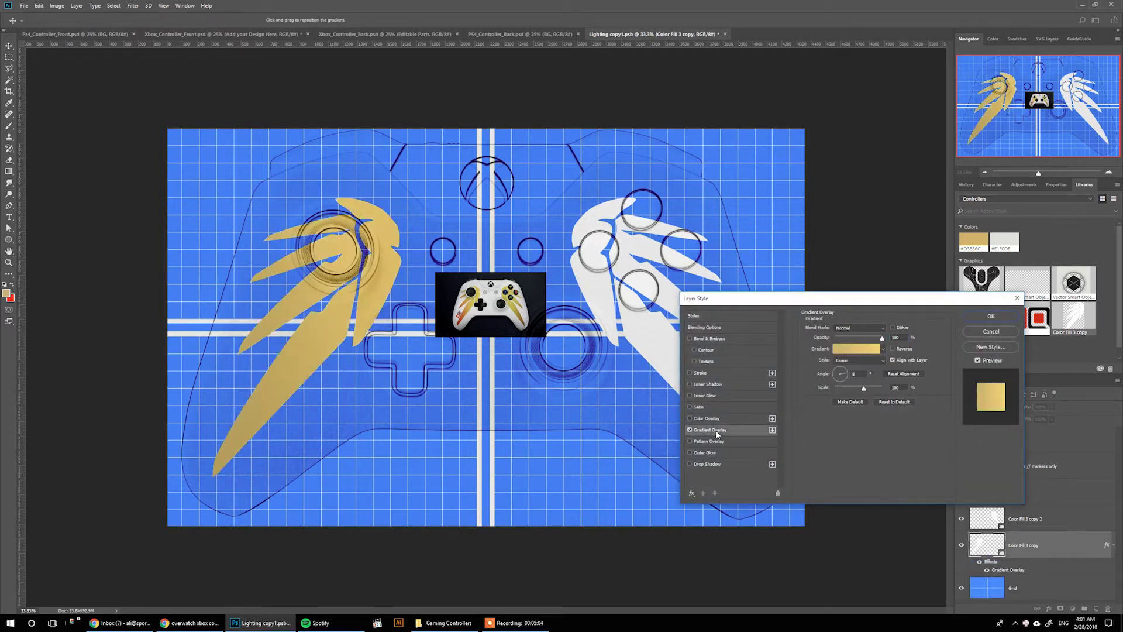
left_click(855, 348)
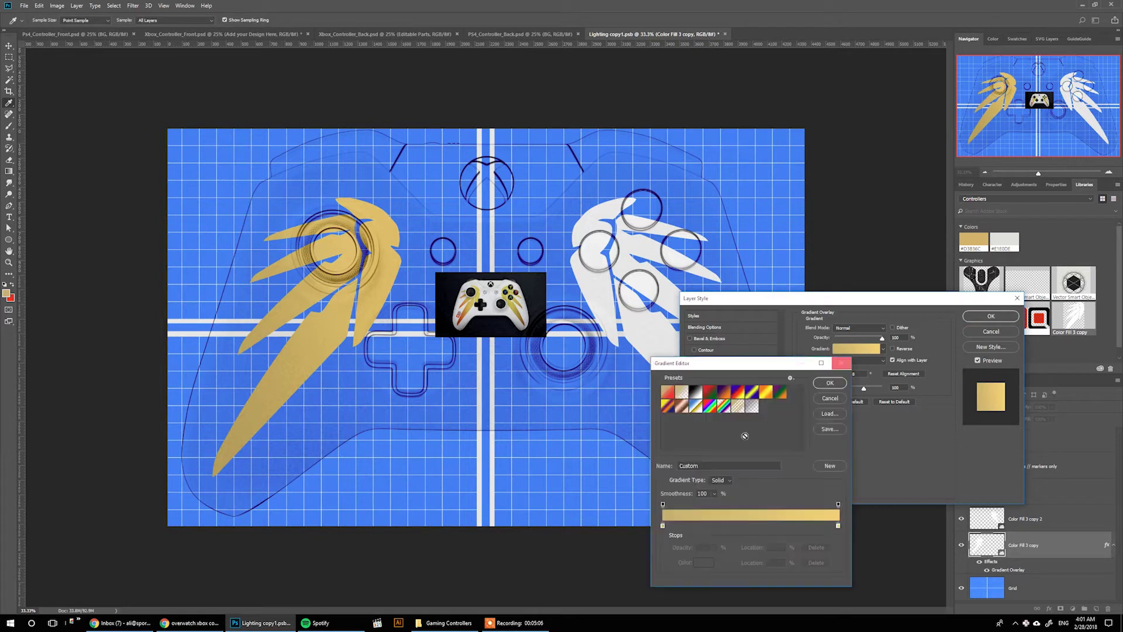
left_click(663, 526)
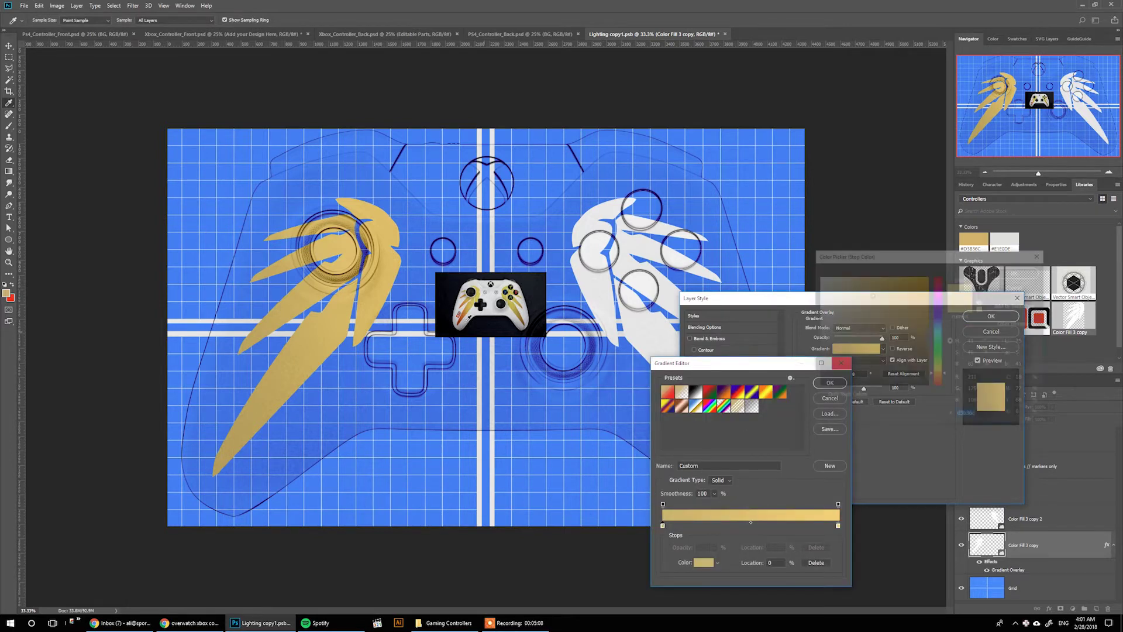
left_click(458, 323)
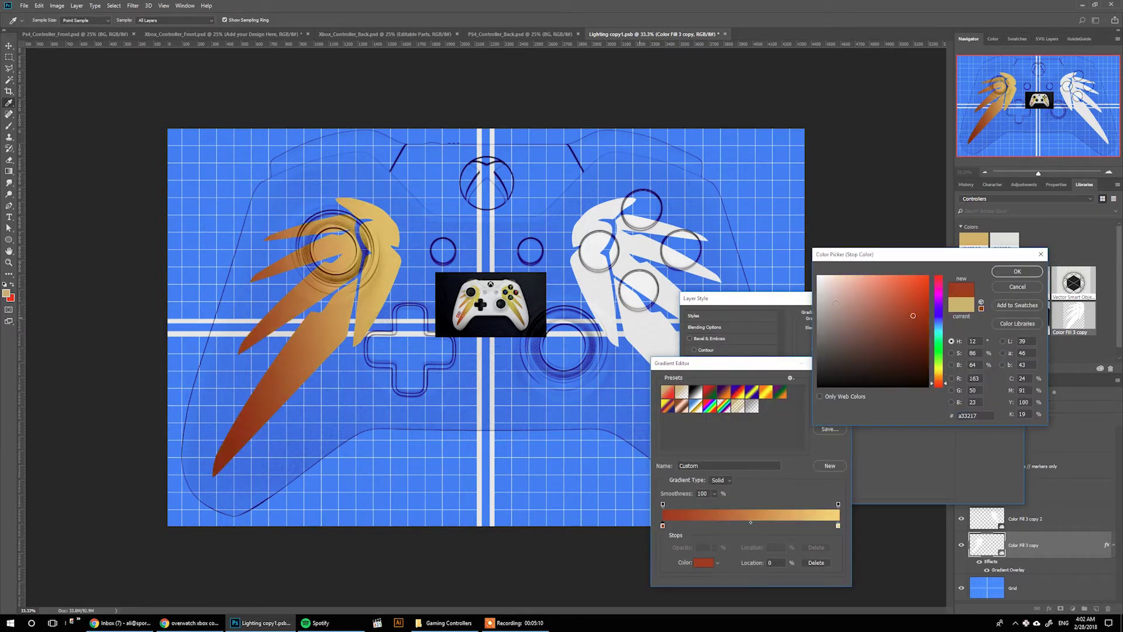
left_click(1011, 274)
left_click(1013, 272)
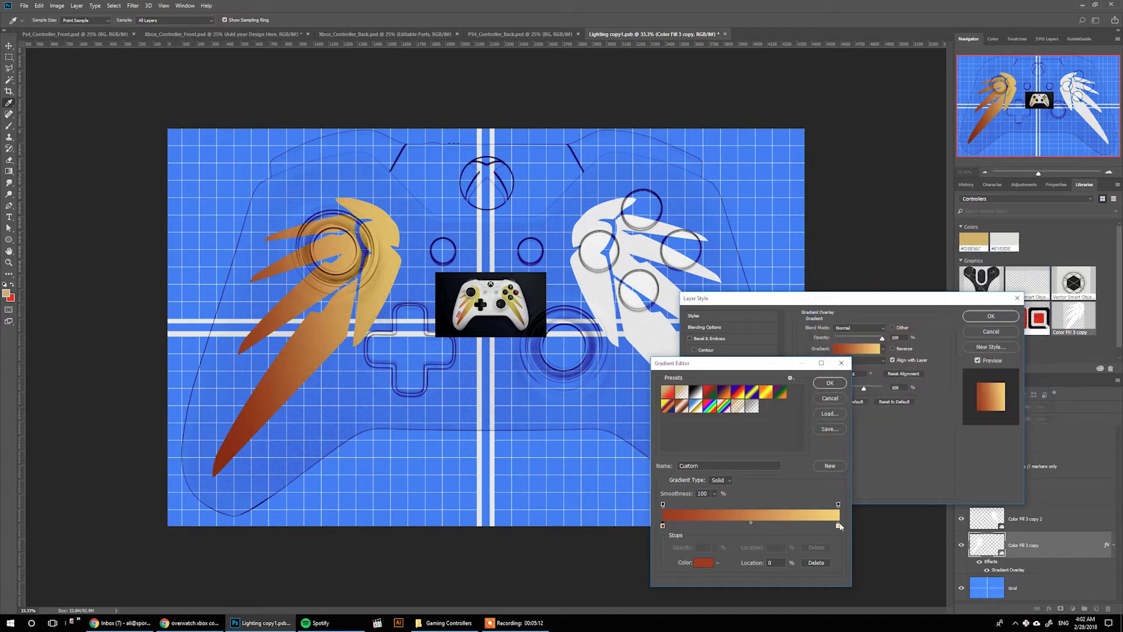
Set the gradient's ending stop to bright yellow #f8cd35 and accept the gradient.
double_click(837, 527)
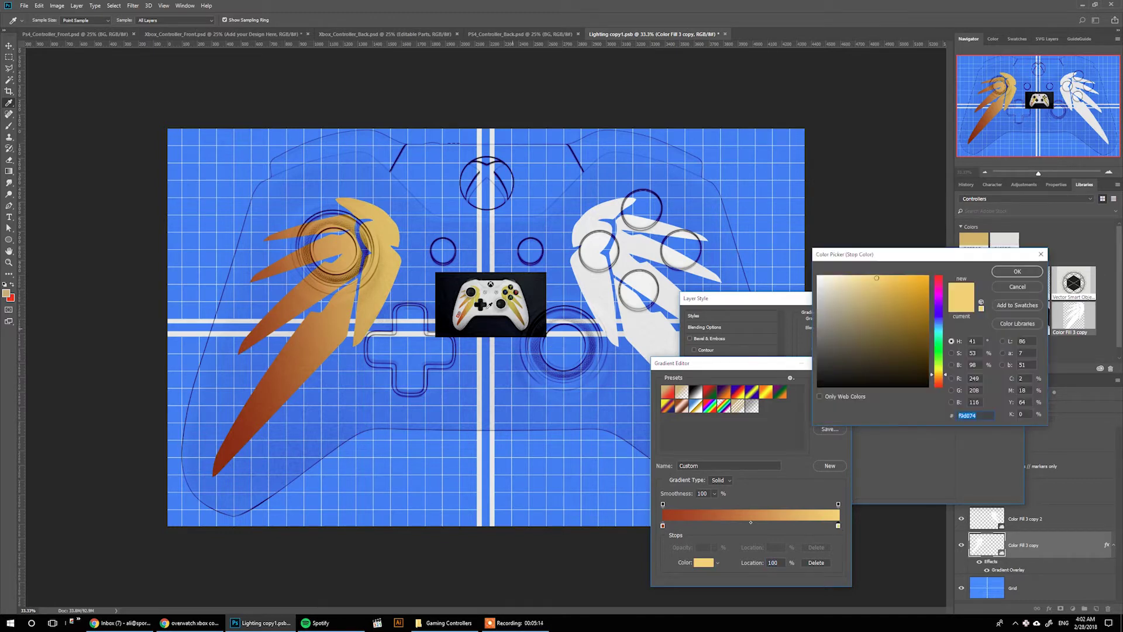
left_click(479, 299)
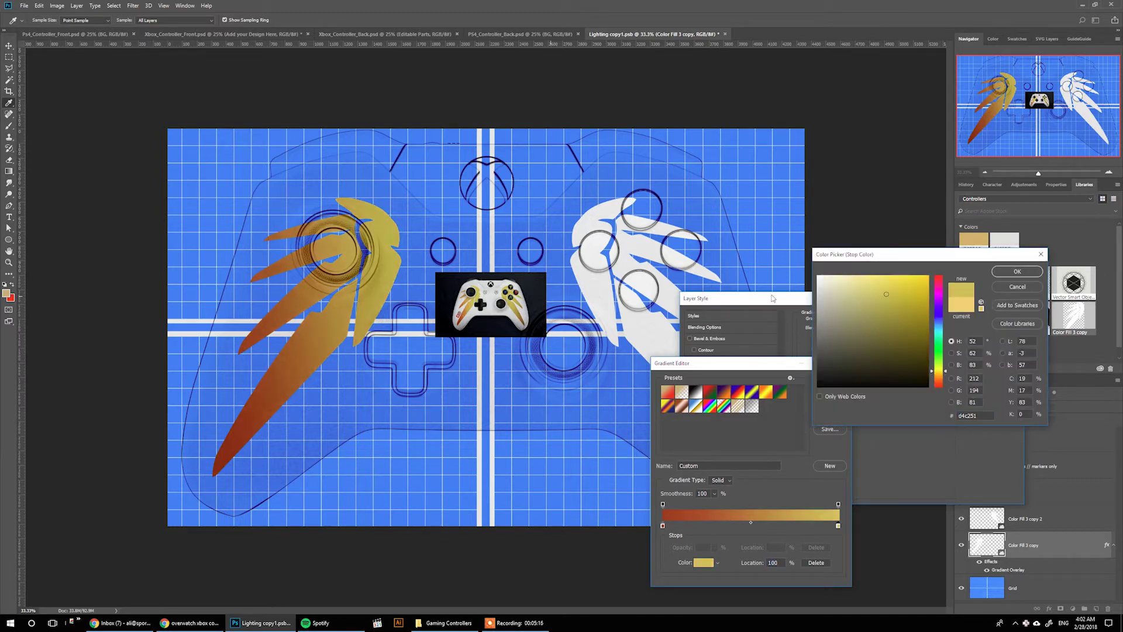
left_click(939, 375)
left_click_drag(886, 294, 904, 278)
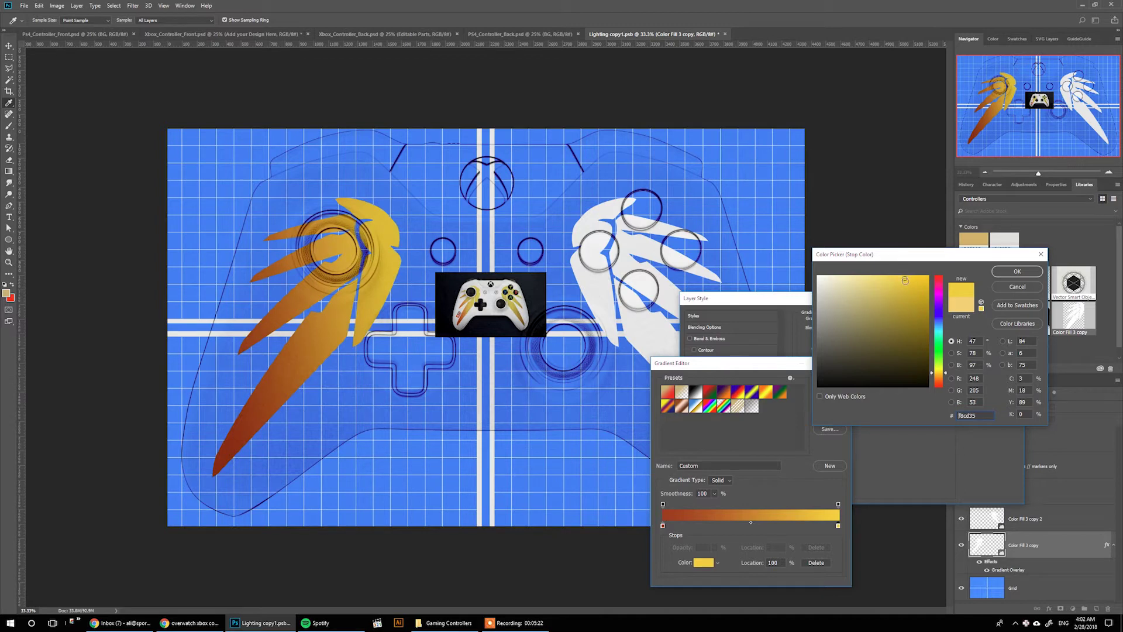
left_click(1009, 271)
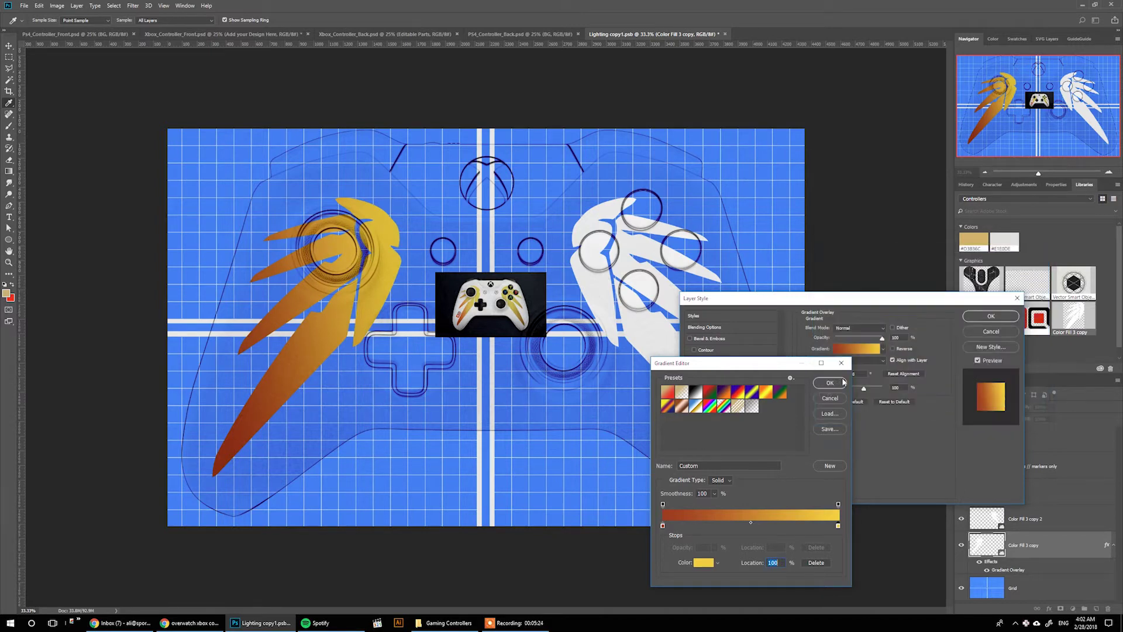
key("Return")
Copy the left wing's layer style and paste it onto Color Fill 3 copy 2.
left_click(984, 317)
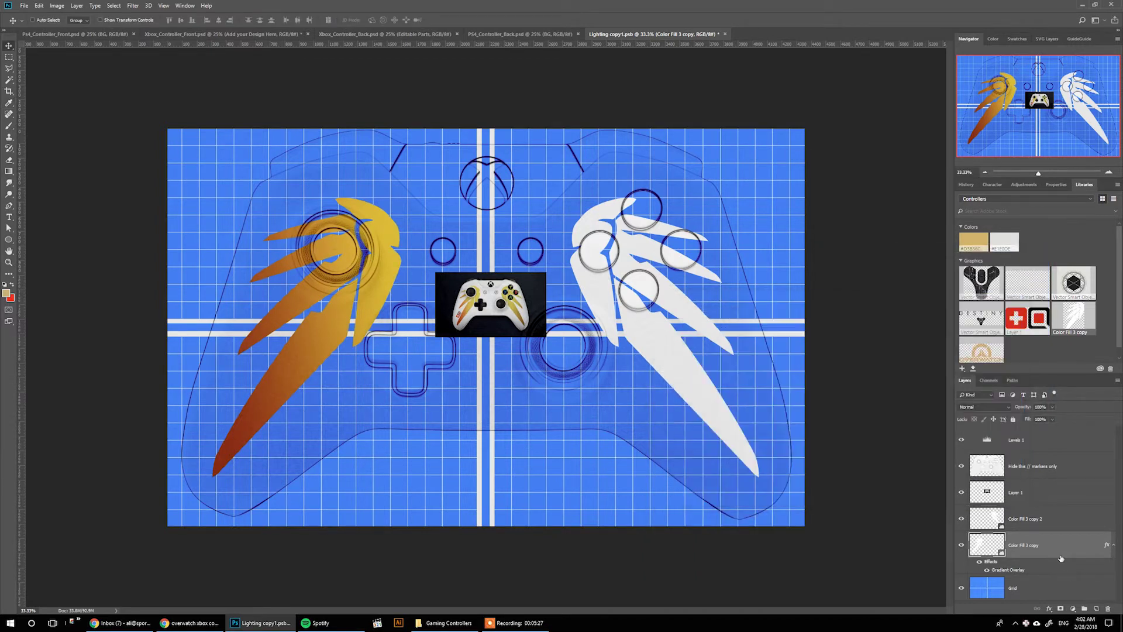
right_click(1057, 545)
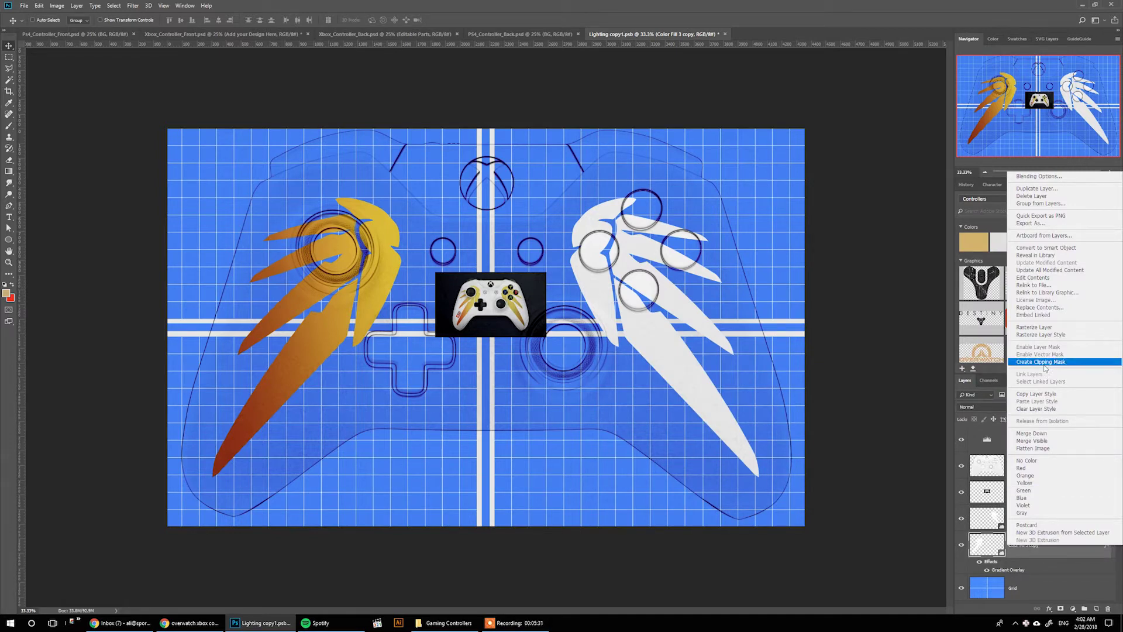
left_click(1049, 396)
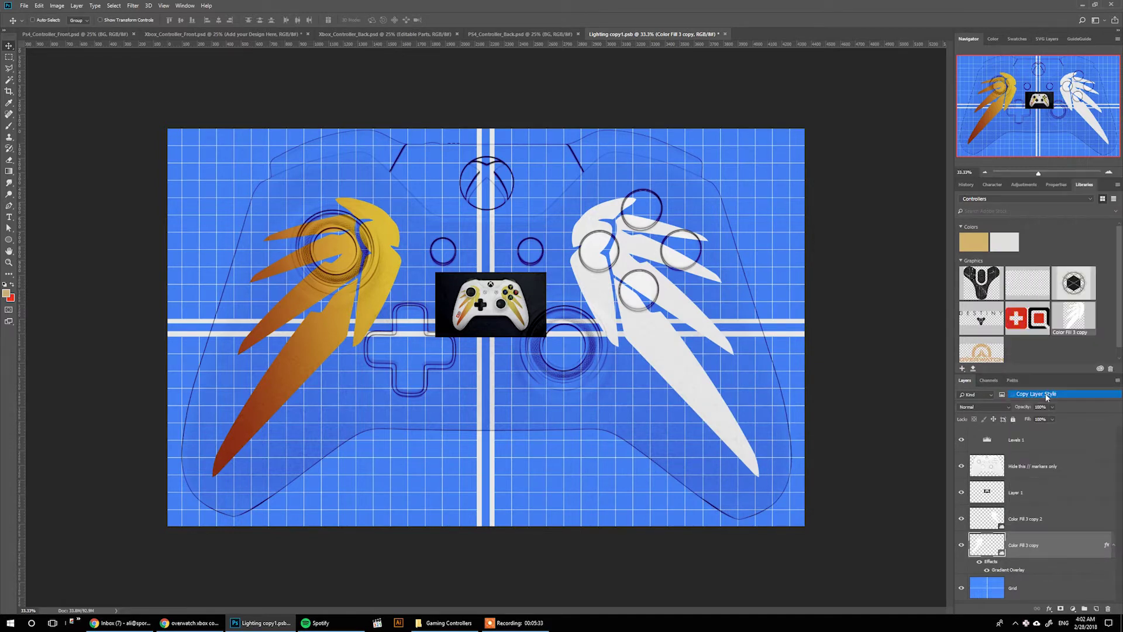
left_click(1051, 524)
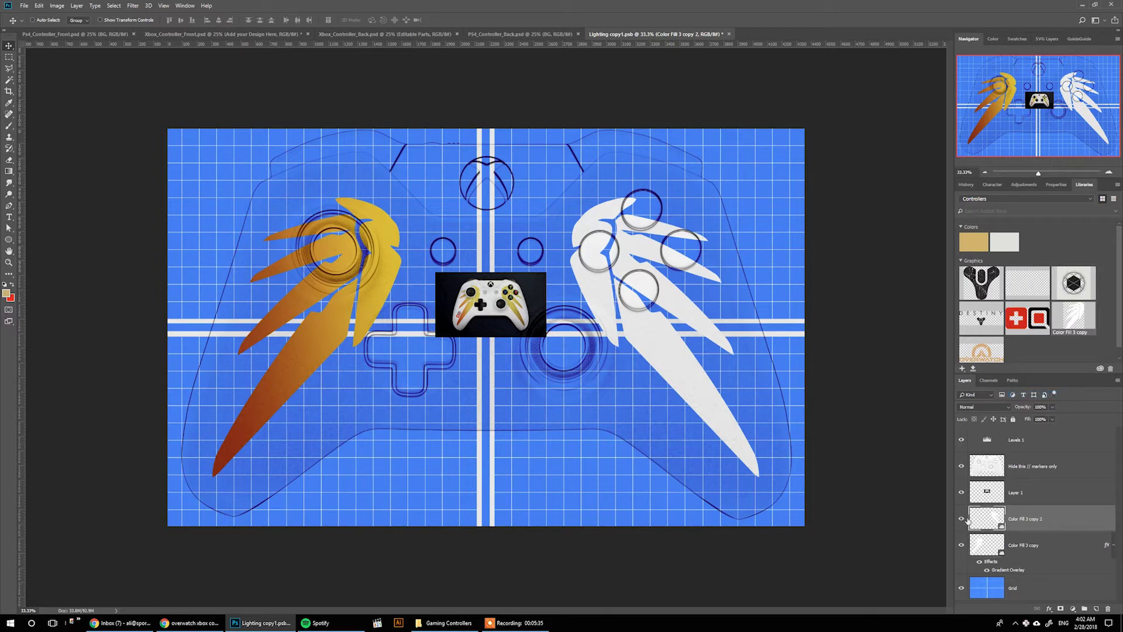
right_click(1063, 520)
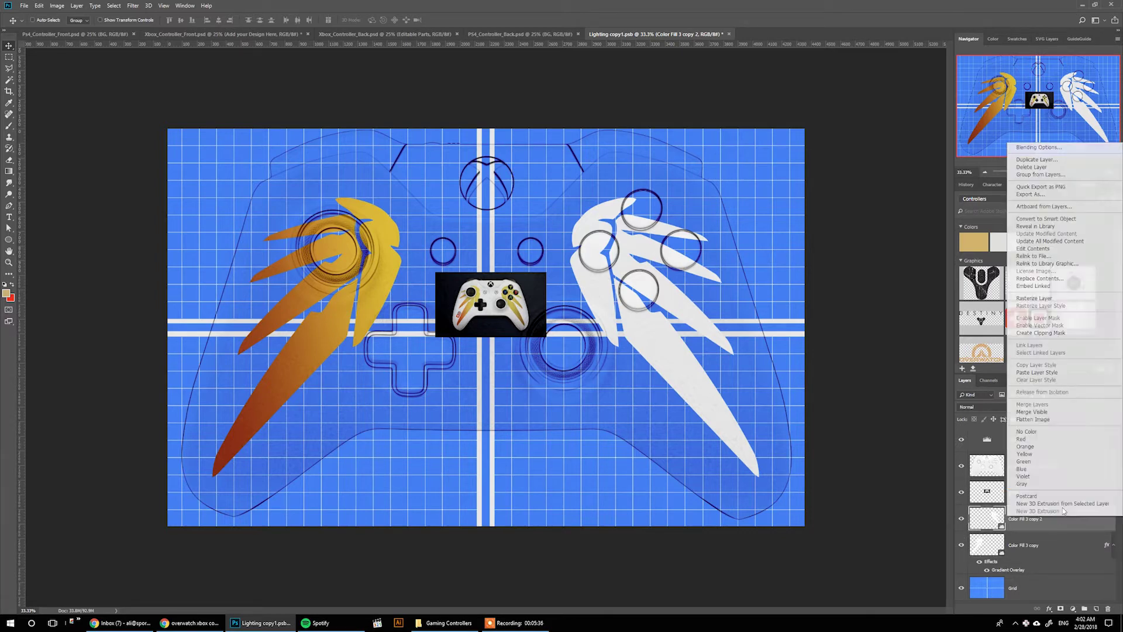
left_click(1057, 373)
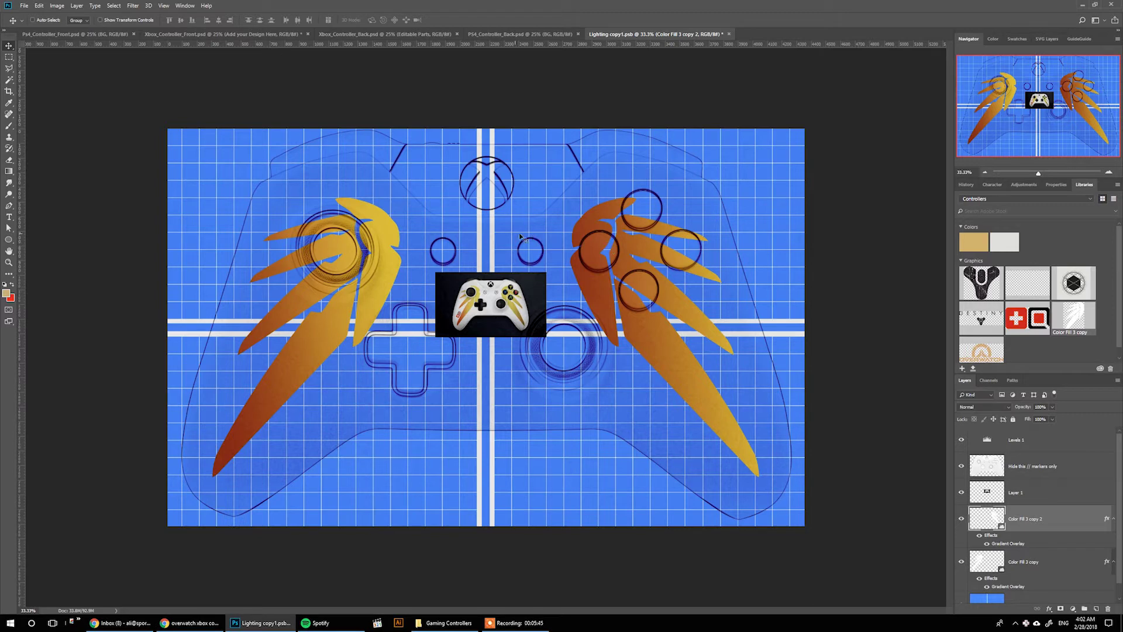
Change the right wing's Gradient Overlay angle so it mirrors the left wing.
double_click(1056, 522)
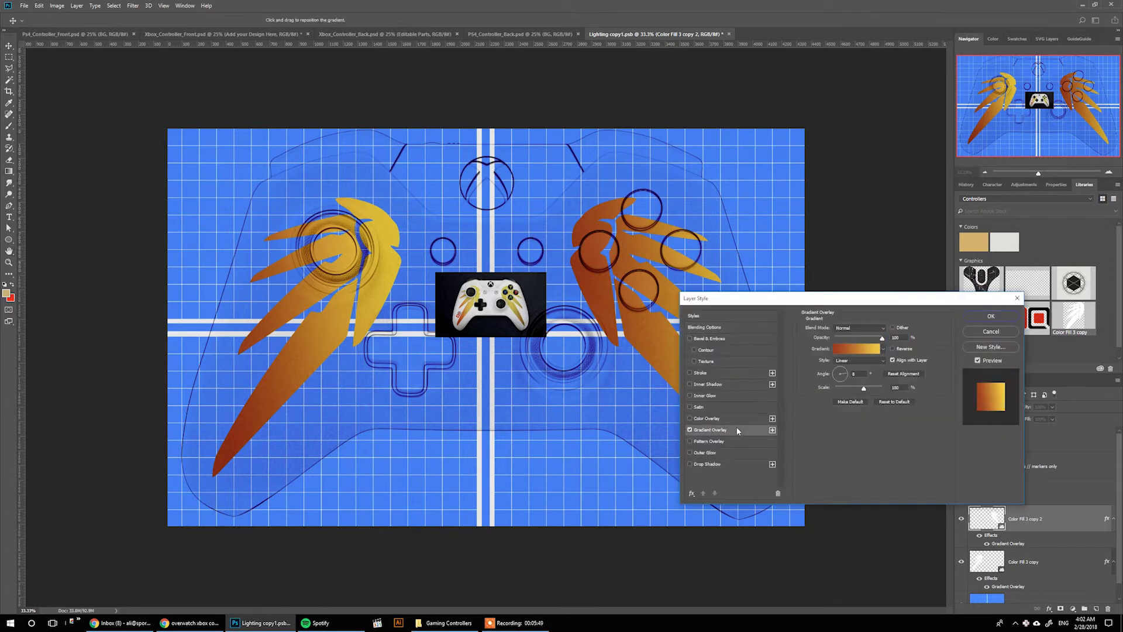
left_click(838, 375)
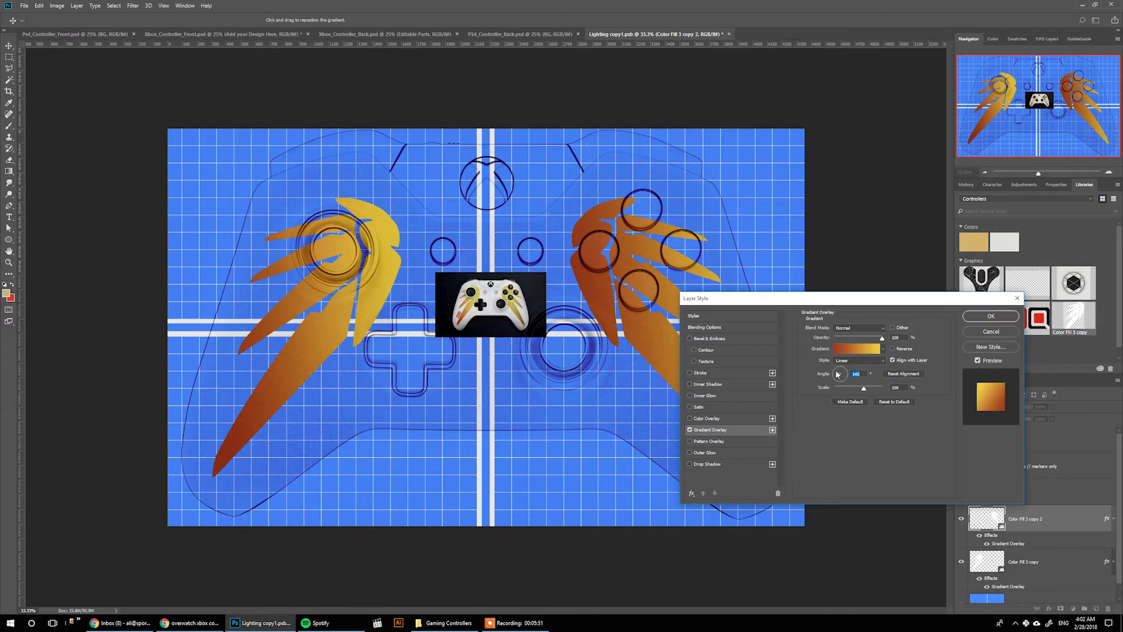
left_click_drag(838, 373, 838, 374)
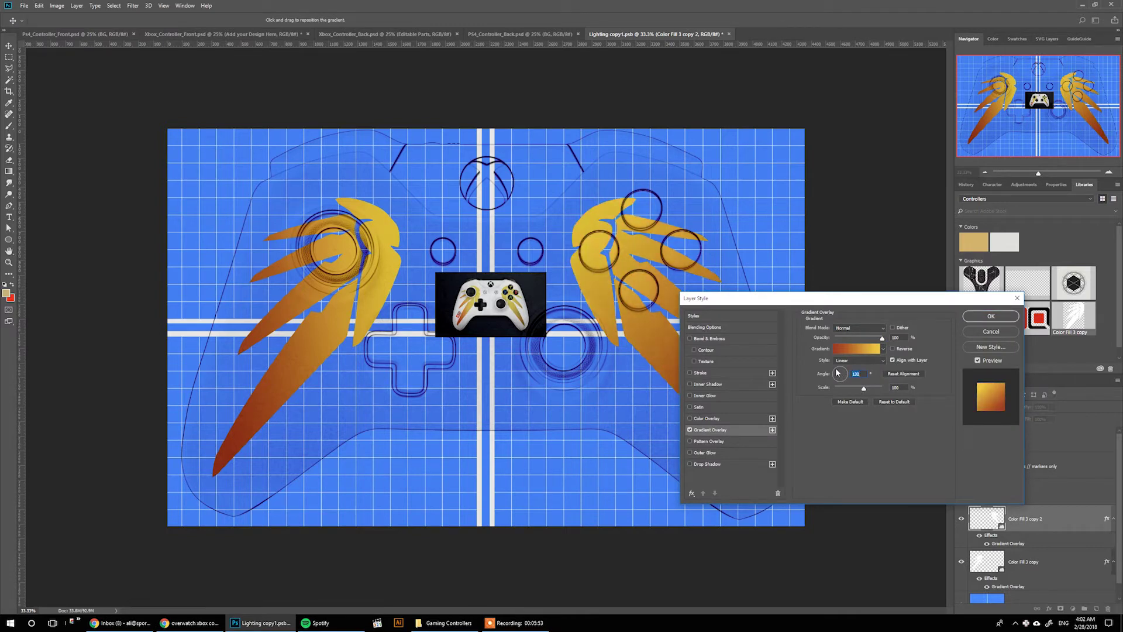
key("Return")
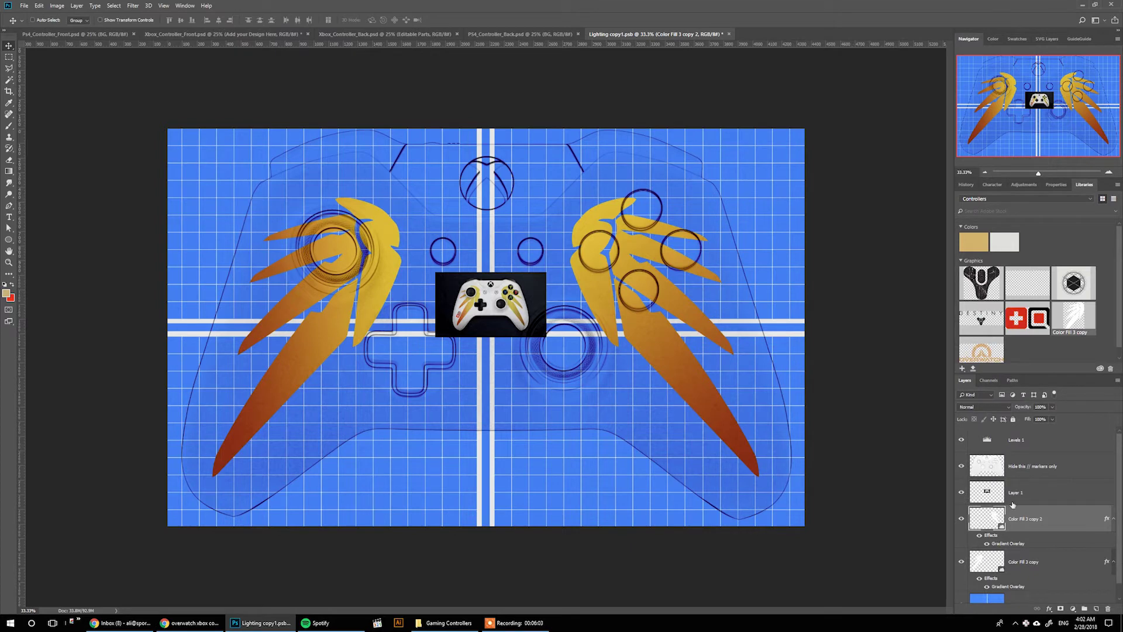
Delete reference Layer 1, hide the markers and Grid layers, then save and close the file.
left_click(1016, 494)
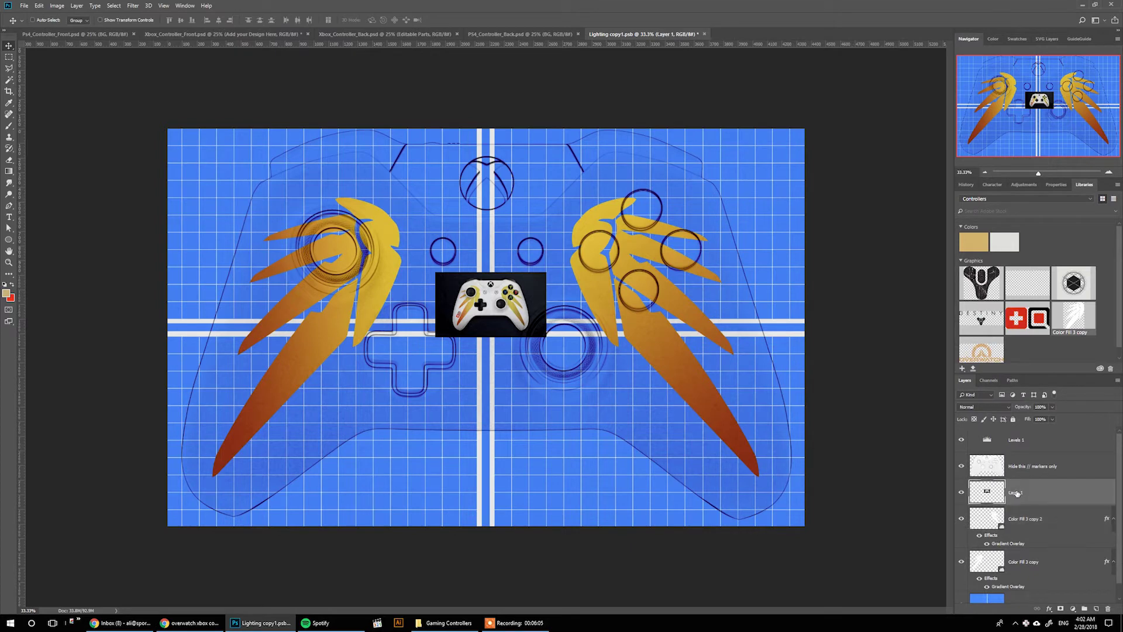
key("Delete")
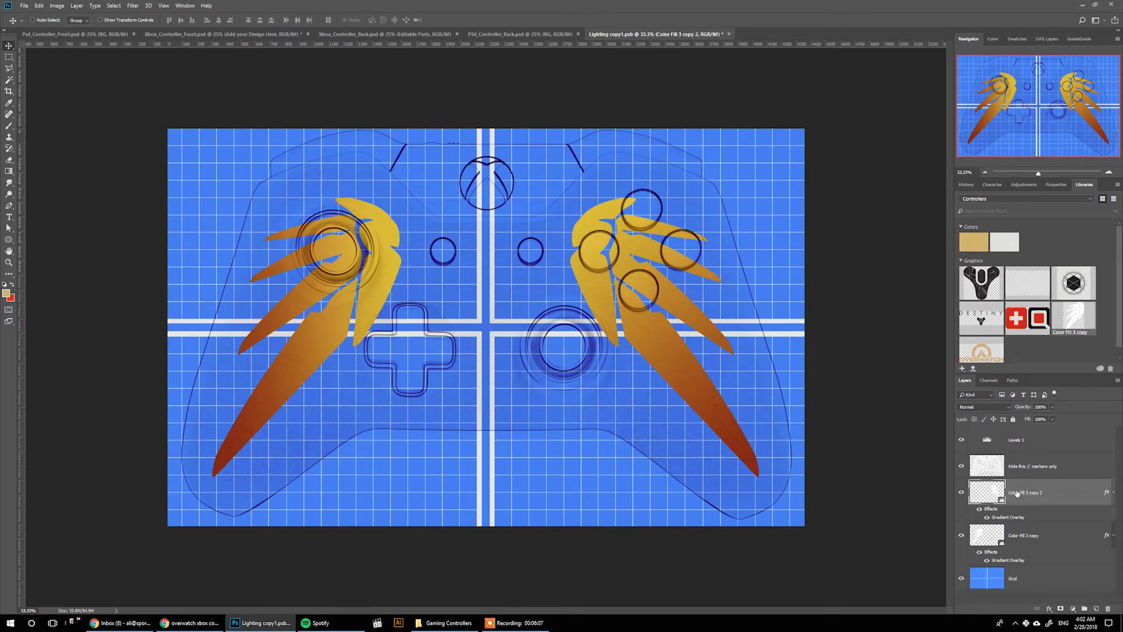
left_click(961, 465)
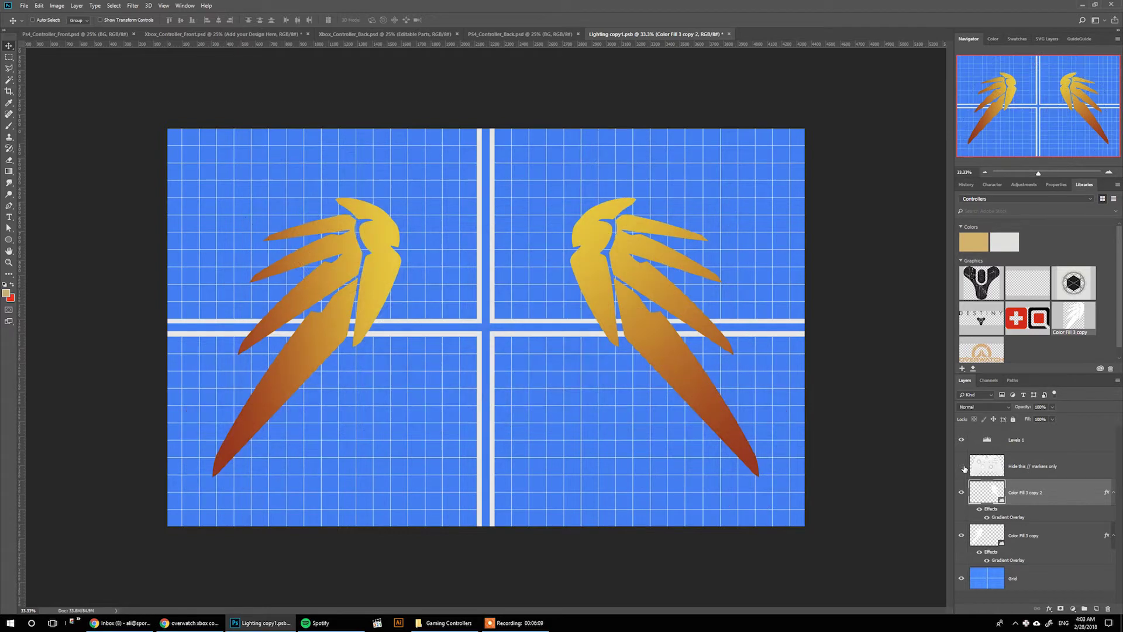
left_click(962, 578)
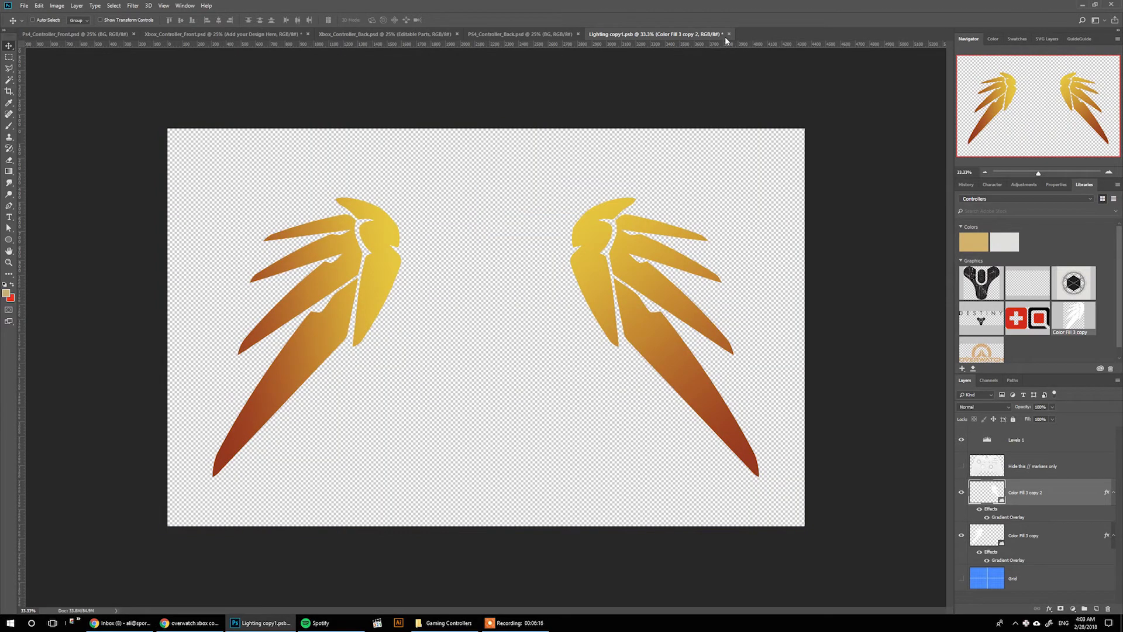
left_click(729, 35)
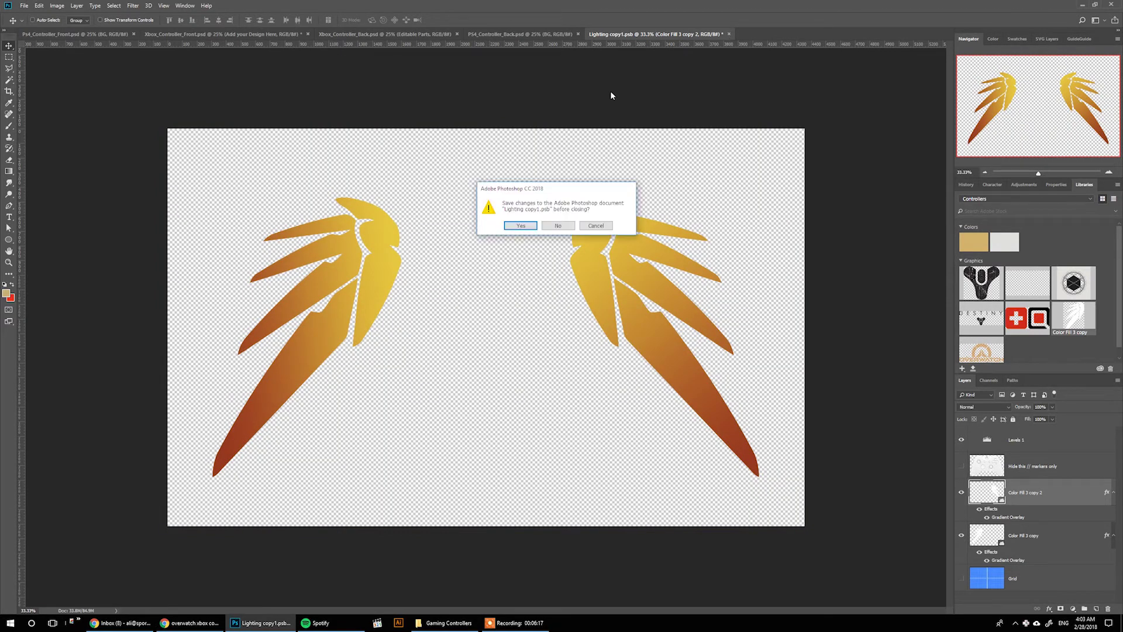
left_click(518, 227)
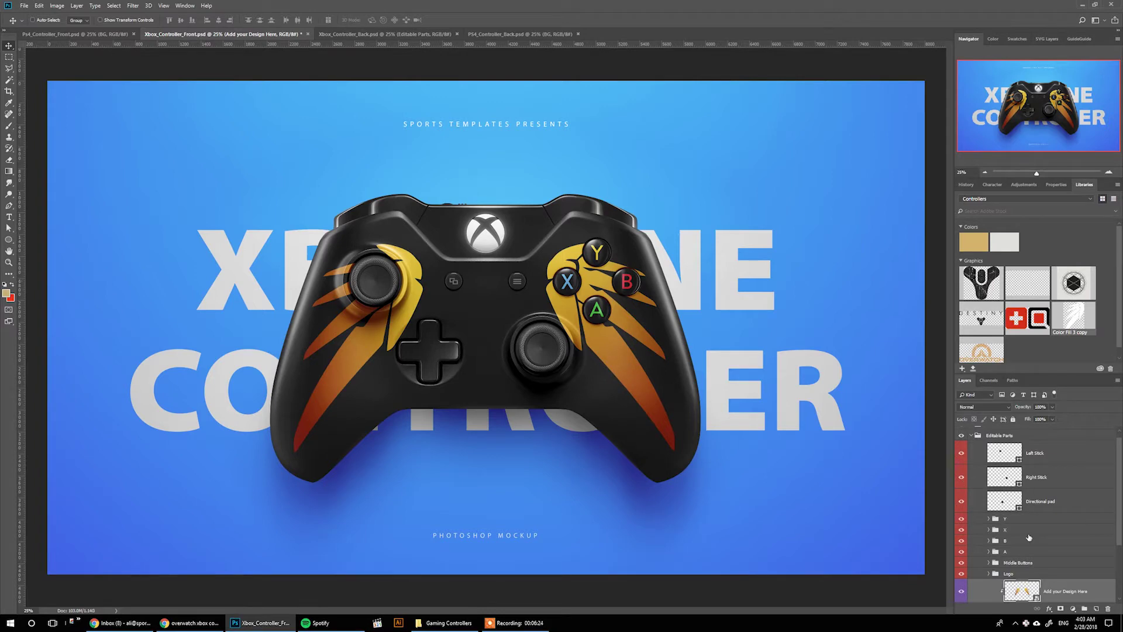
scroll(1029, 536, "down", 1)
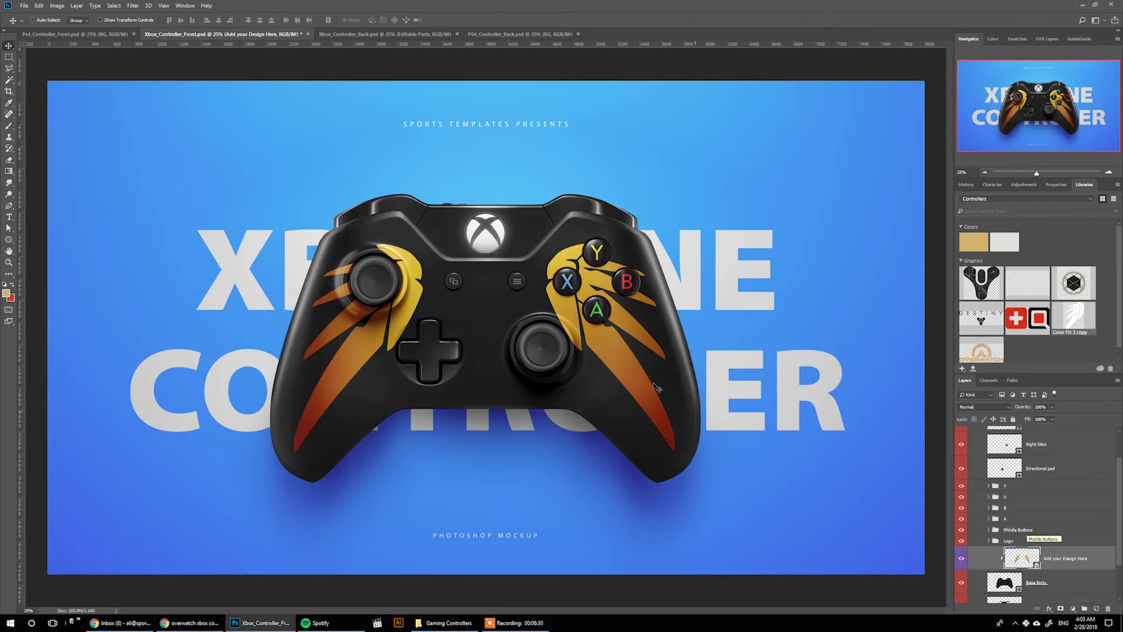
Change the Base Body fill colour to a slightly toned off-white.
double_click(1004, 582)
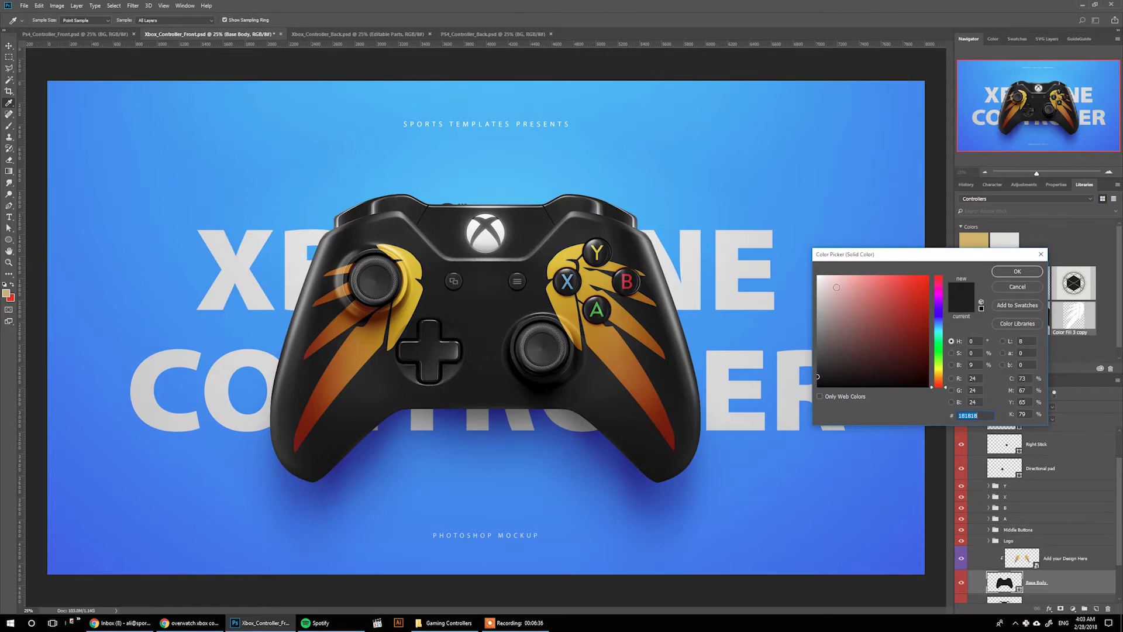
left_click(820, 280)
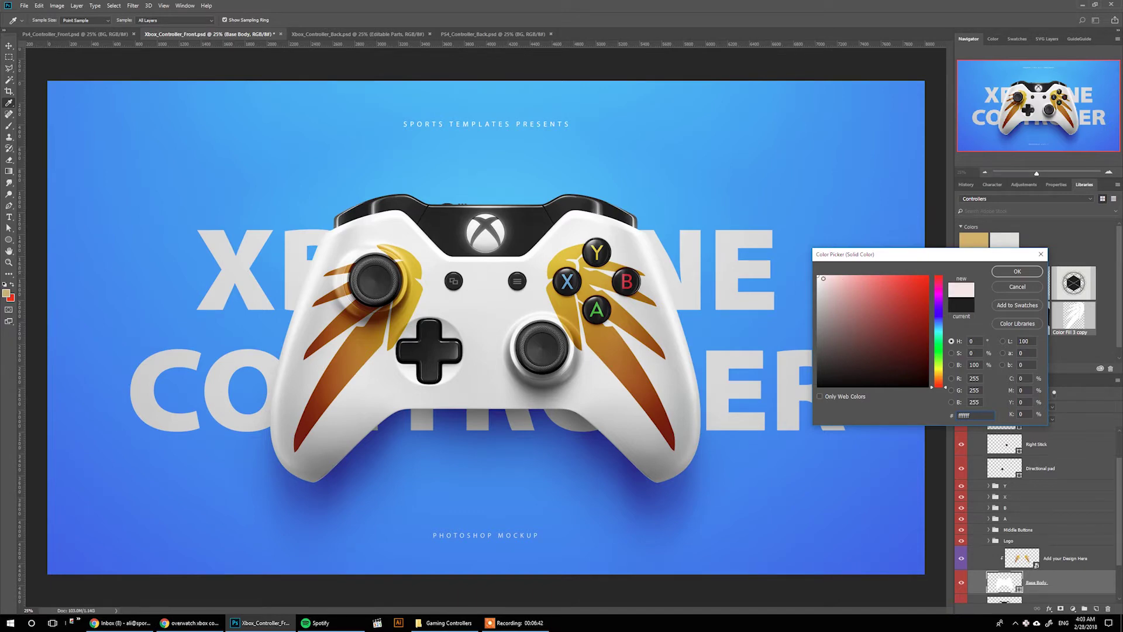
left_click_drag(841, 282, 818, 280)
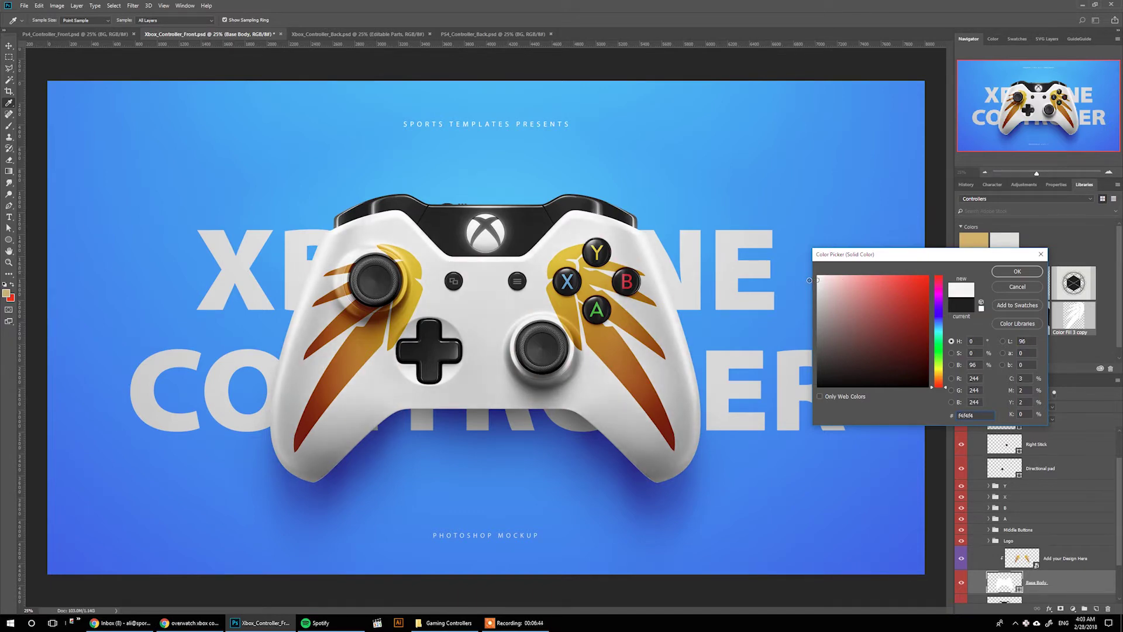
left_click_drag(807, 281, 805, 283)
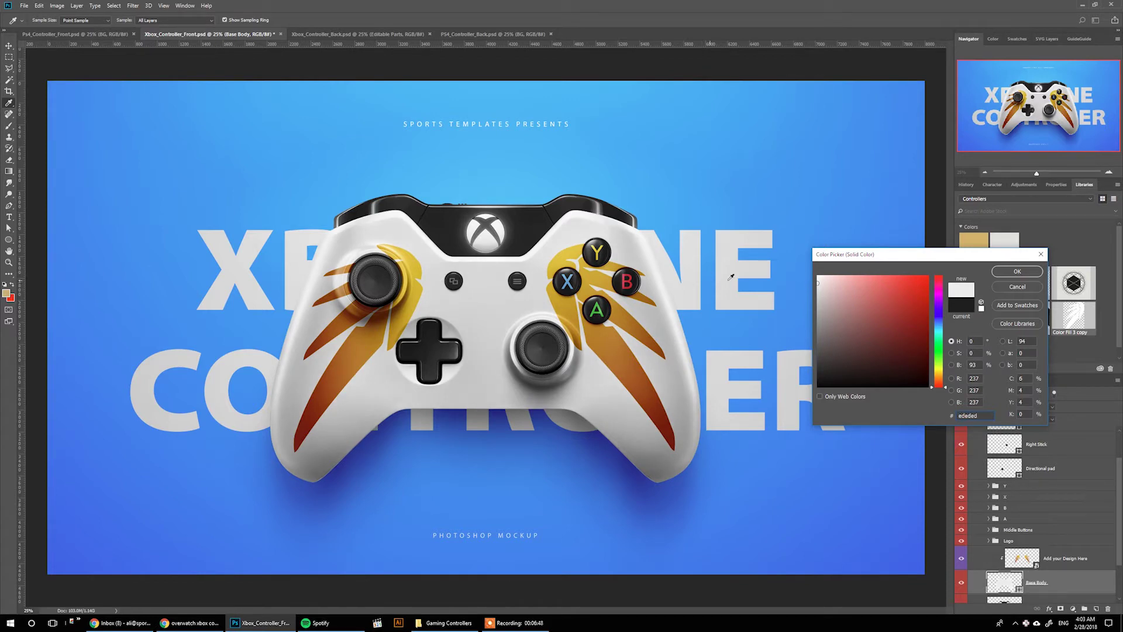
left_click(1017, 270)
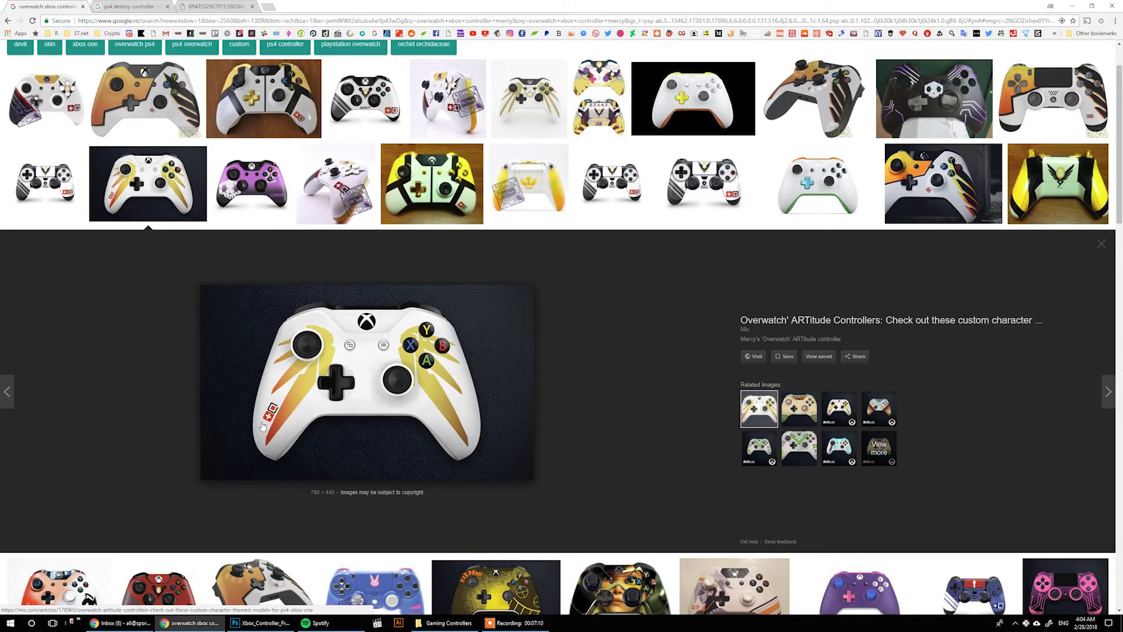
left_click(259, 622)
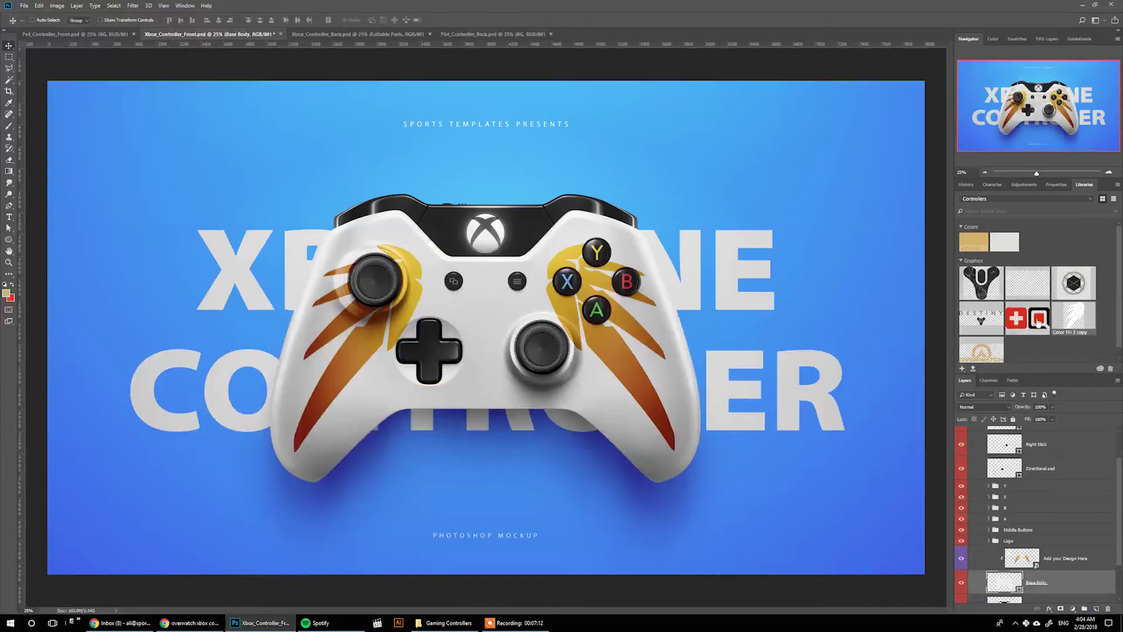
Place the red-and-black graphic in the design, scaled small beside the left wing's lower end.
double_click(1019, 558)
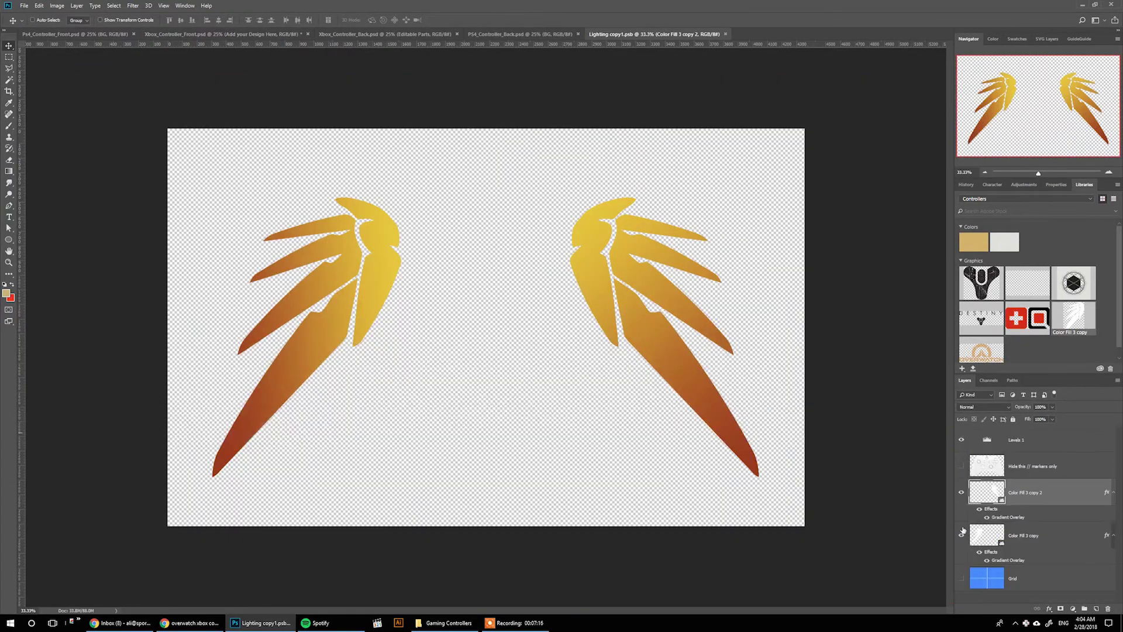
left_click(962, 580)
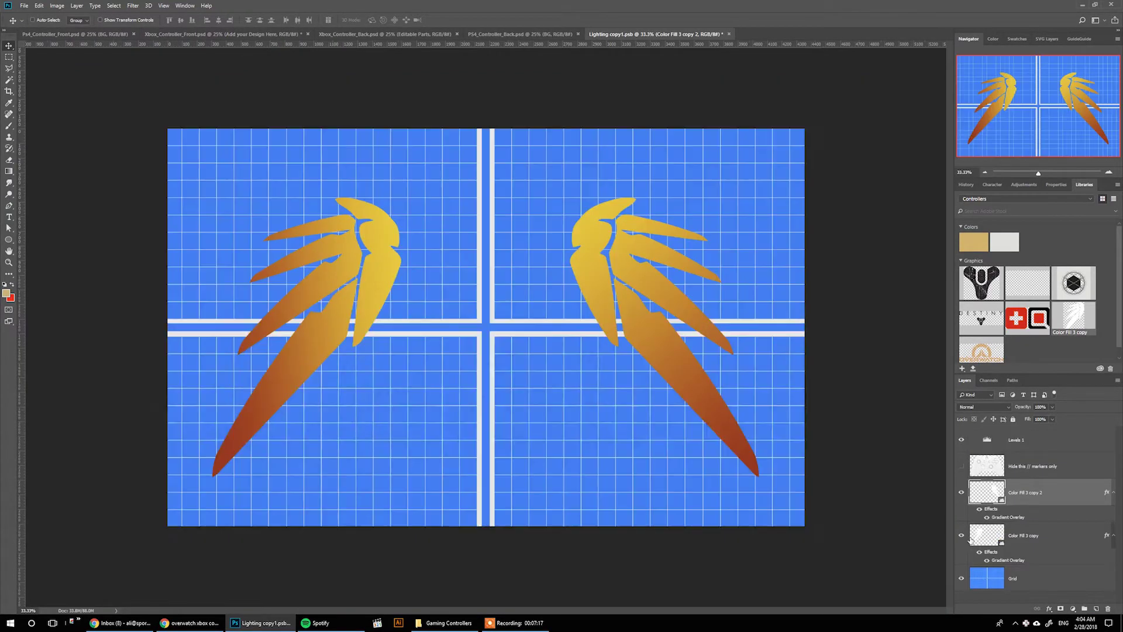
left_click(961, 466)
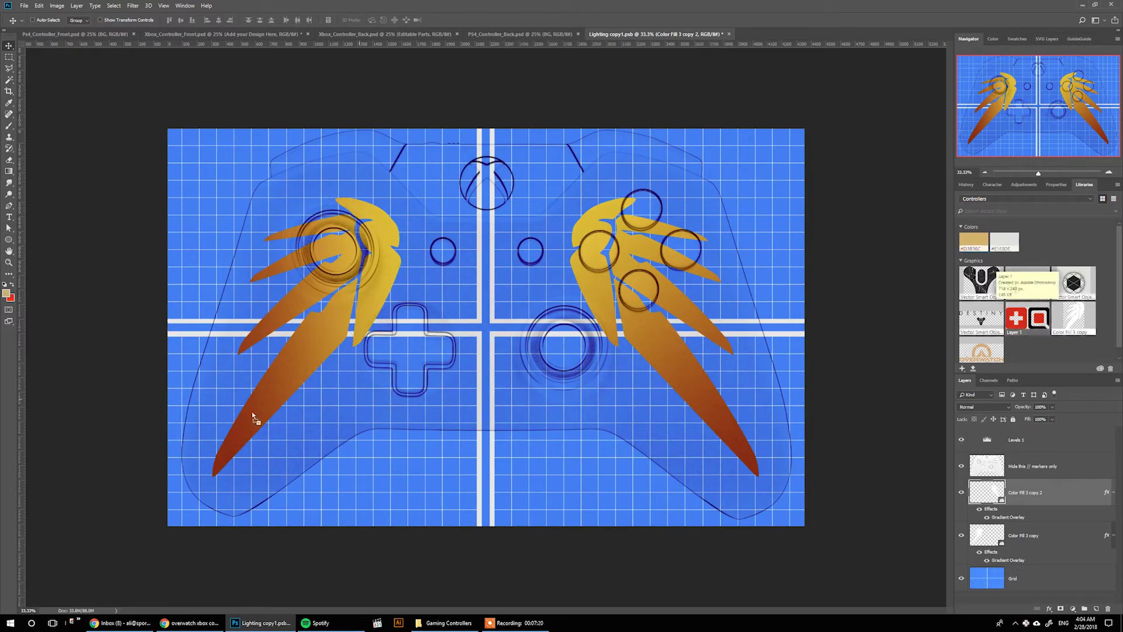
left_click_drag(1037, 321, 251, 414)
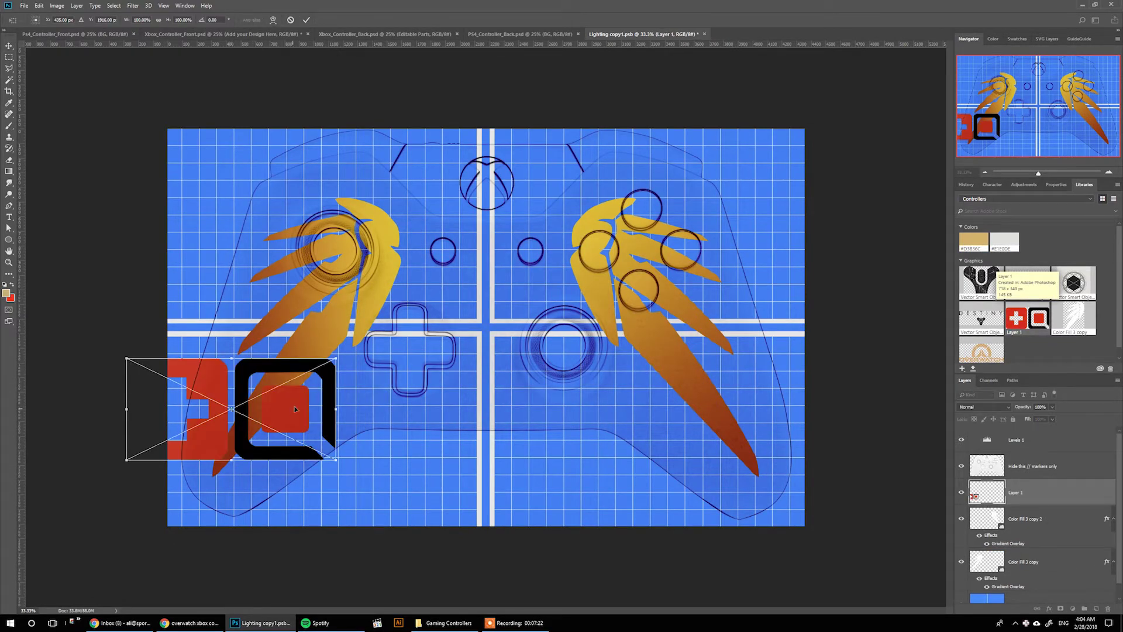
left_click_drag(336, 360, 230, 406)
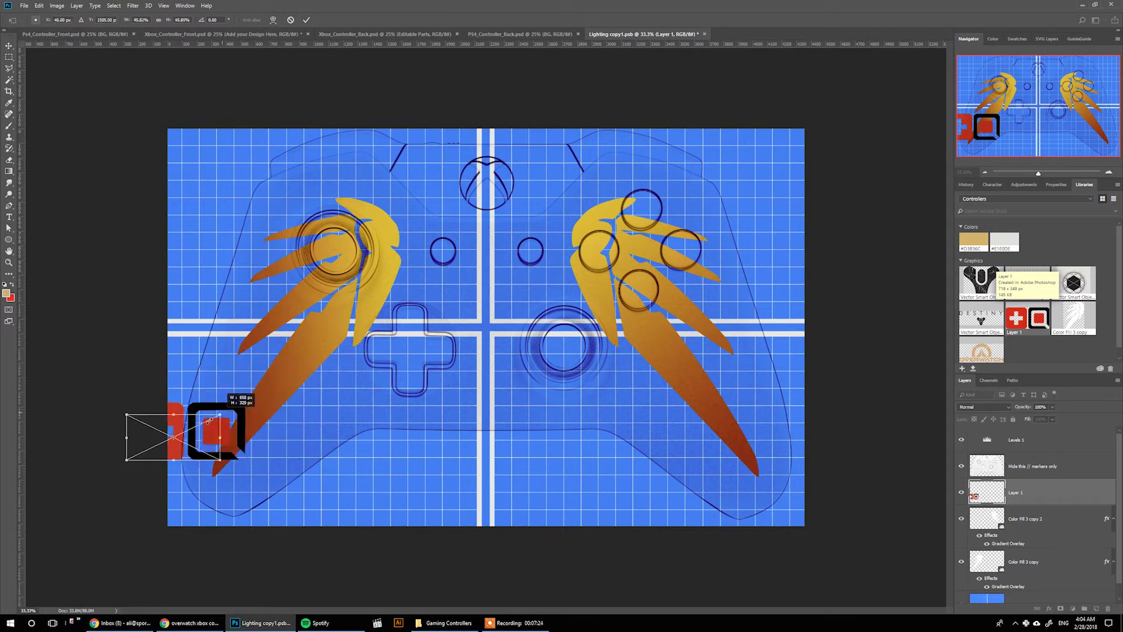
key("Return")
left_click_drag(218, 410, 223, 404)
Hide the grid and outline markers, then save and close the design document.
left_click(961, 466)
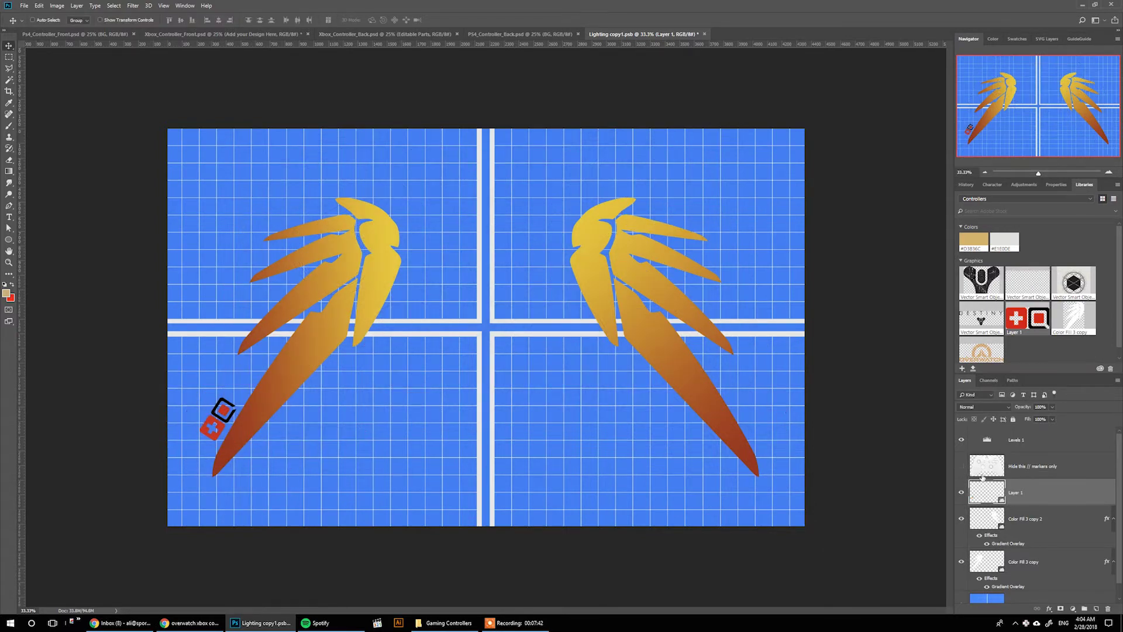
scroll(974, 513, "down", 1)
left_click(961, 590)
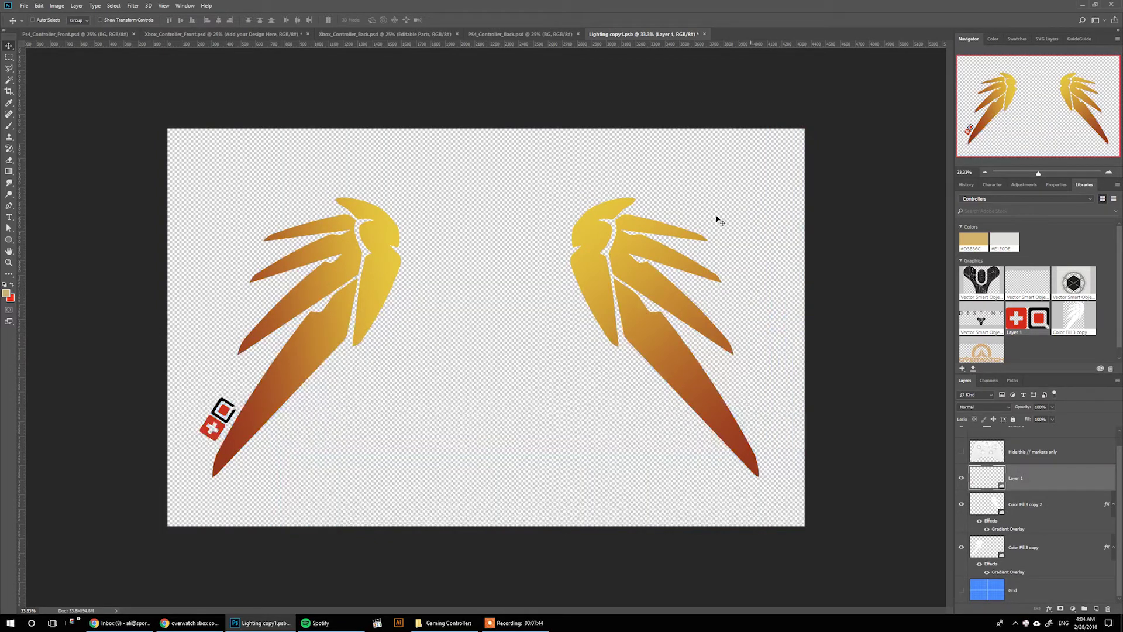
key("ctrl+s")
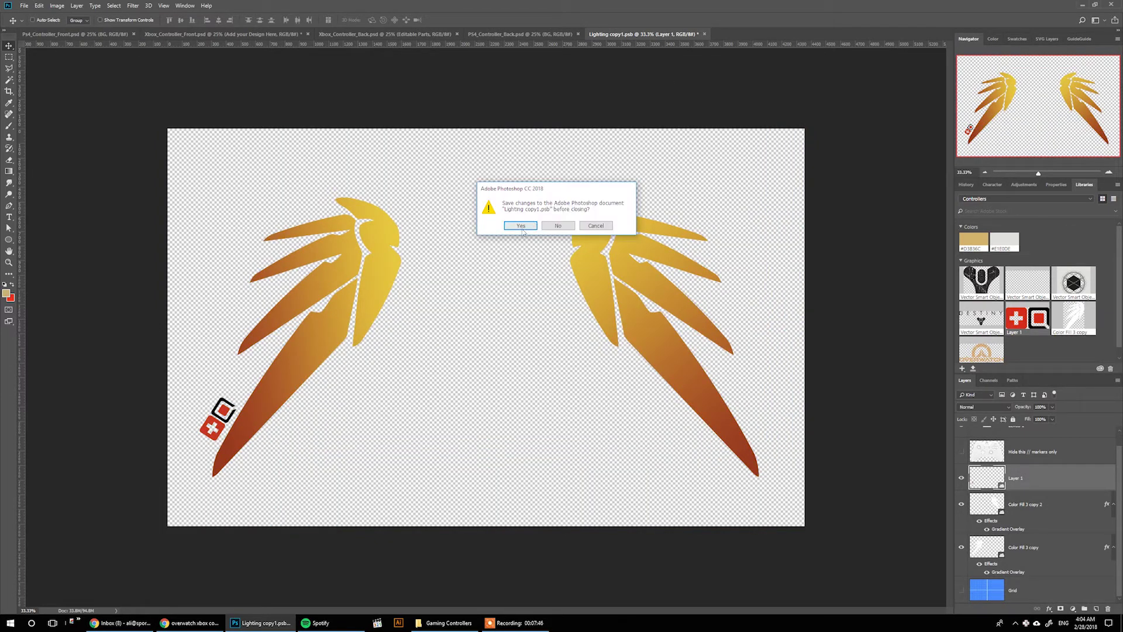
left_click(521, 226)
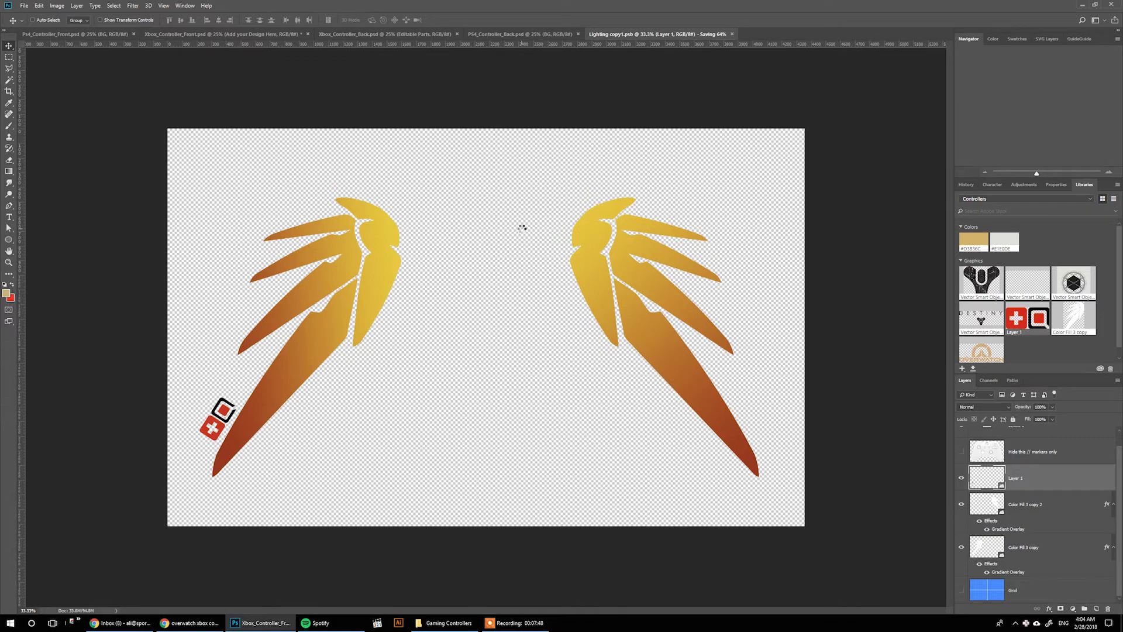
key("ctrl+w")
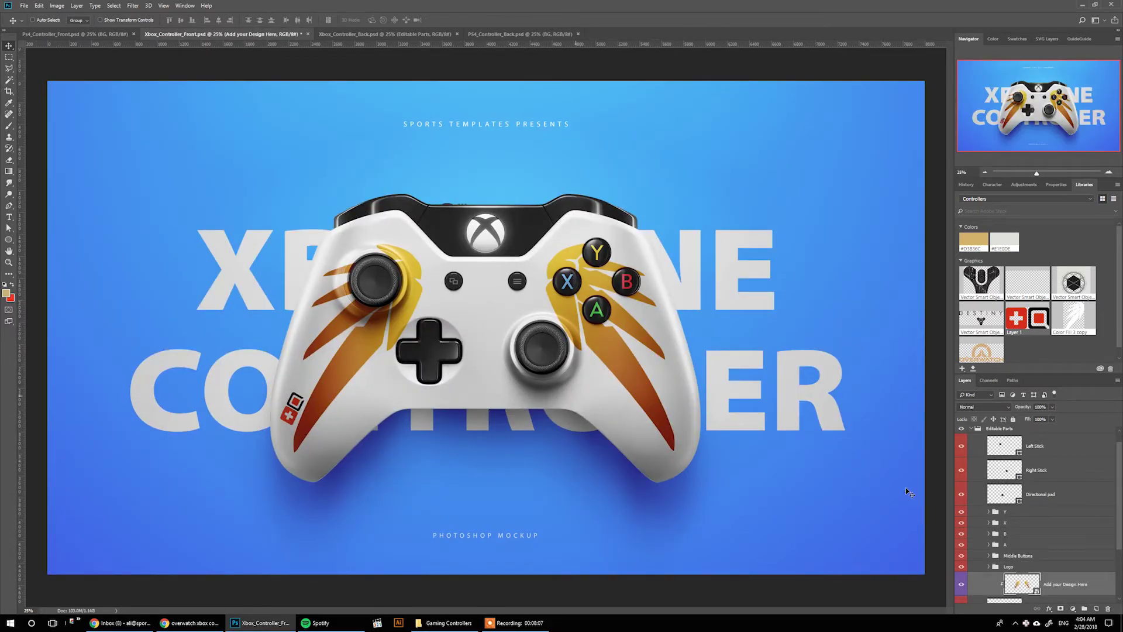
Open the colour settings of the Y button group's base layer.
left_click(1004, 512)
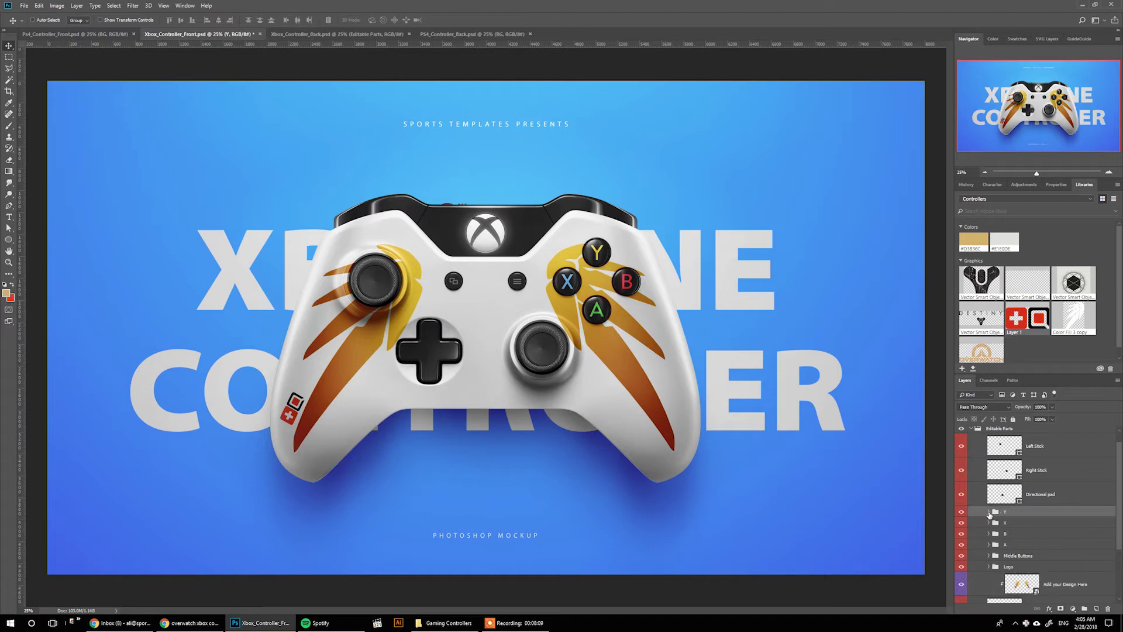
left_click(988, 514)
double_click(1015, 555)
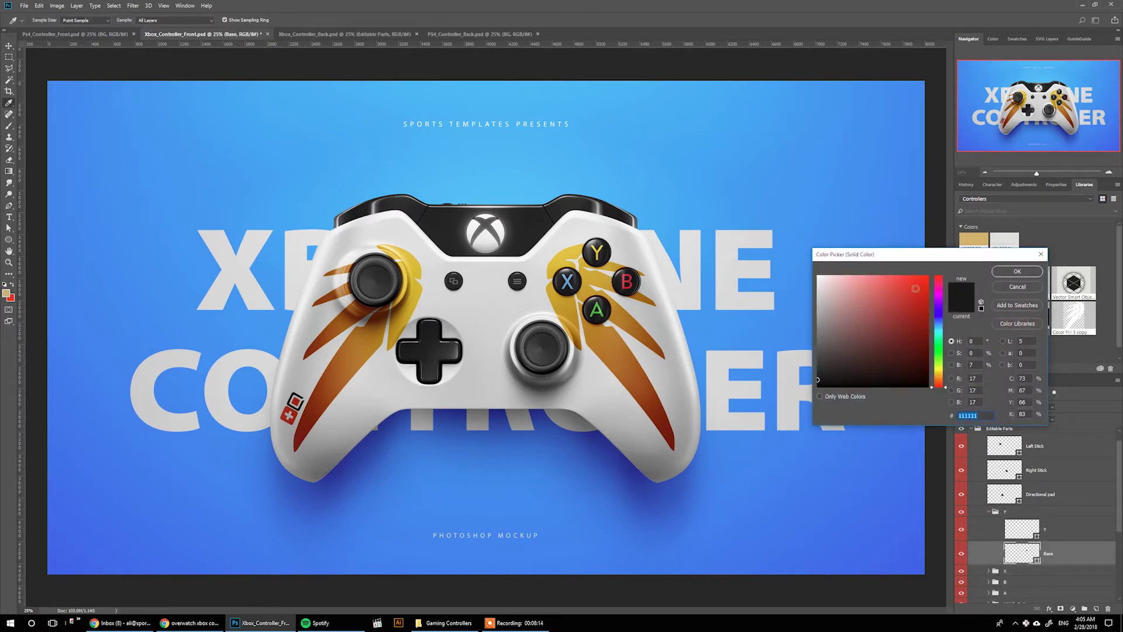
mouse_move(913, 289)
left_mouse_down()
mouse_move(904, 304)
mouse_move(782, 269)
mouse_move(812, 287)
left_mouse_up()
left_click(808, 281)
left_click(1017, 287)
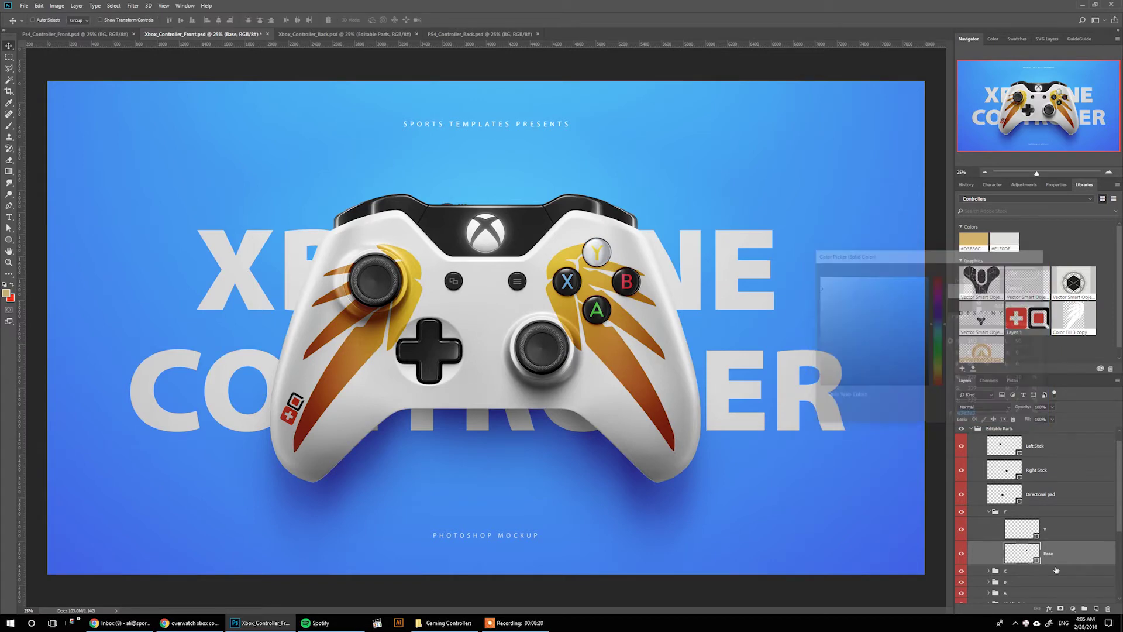
left_click(1027, 530)
double_click(1027, 533)
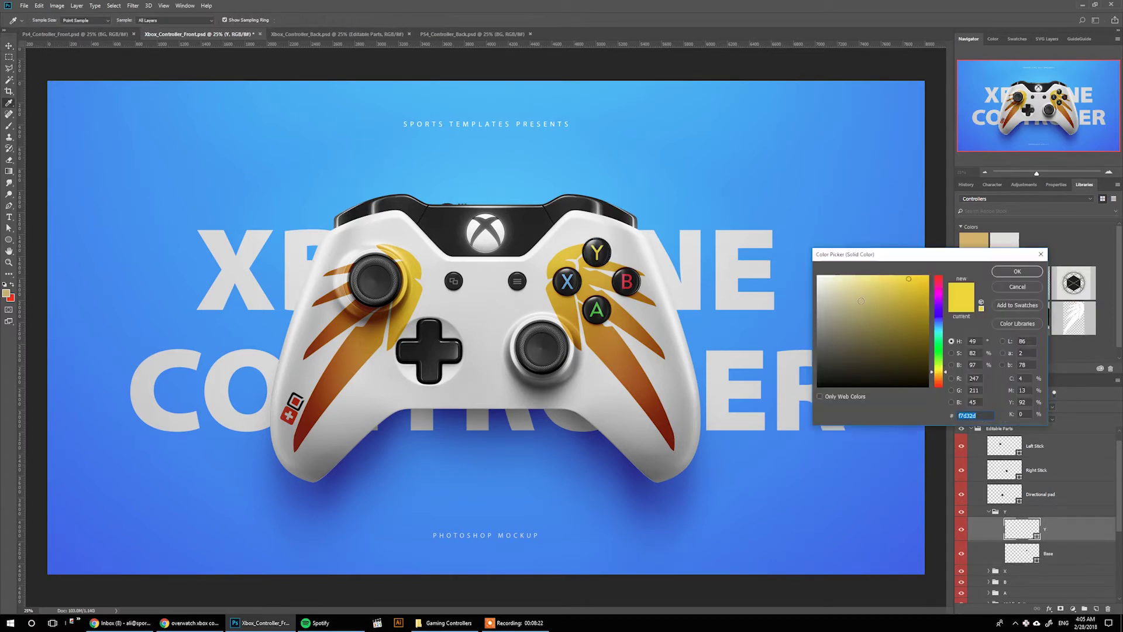
mouse_move(903, 319)
left_mouse_down()
mouse_move(899, 345)
mouse_move(863, 299)
left_mouse_up()
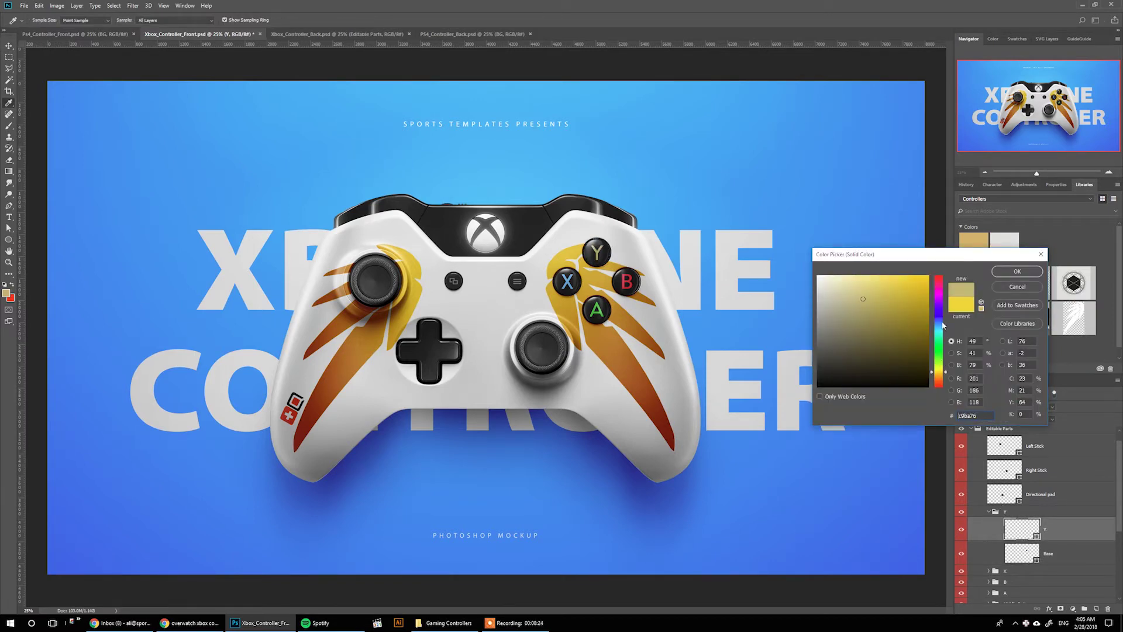
left_click(939, 318)
left_click(1012, 286)
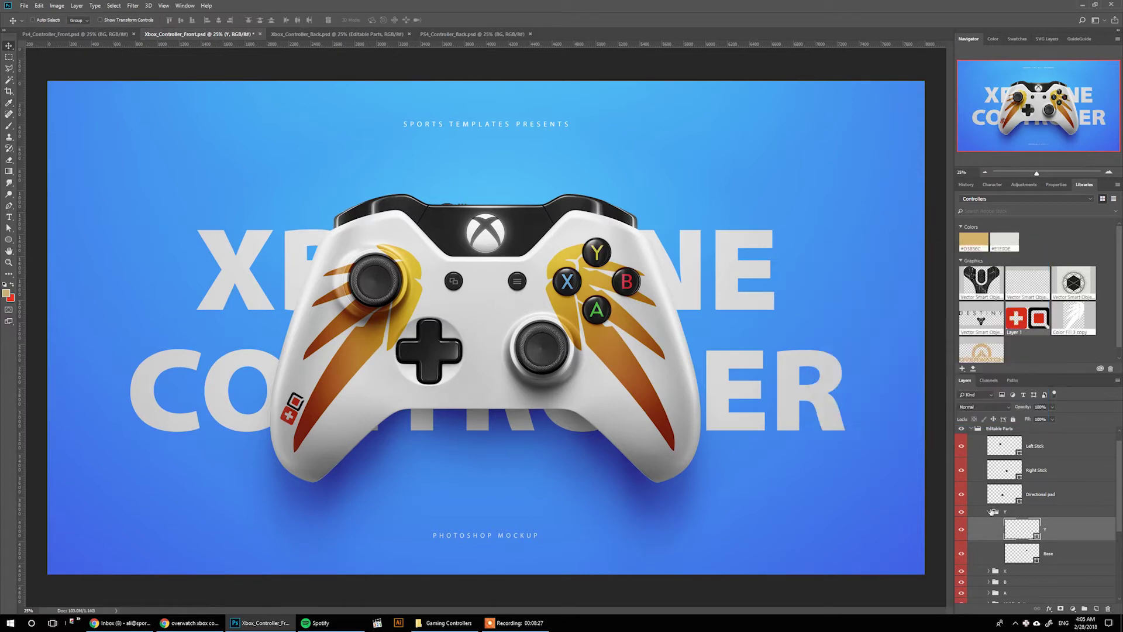
left_click(989, 513)
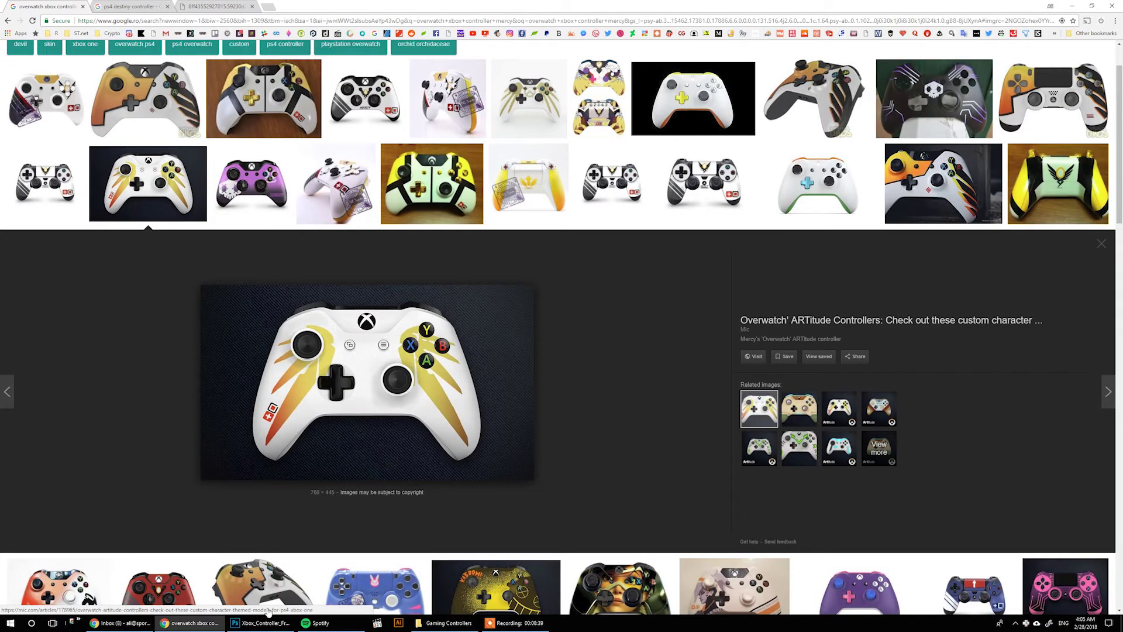
left_click(260, 622)
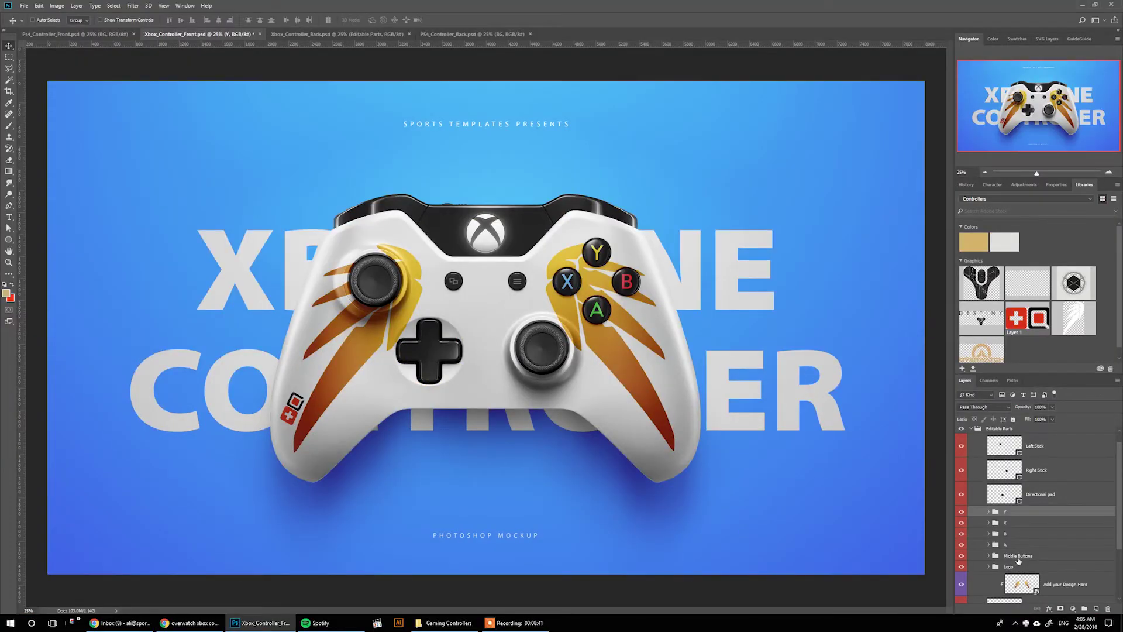
left_click(997, 560)
Recolour middle buttons 1 and 2 in the Middle Buttons group to near-white light grey.
left_click(993, 558)
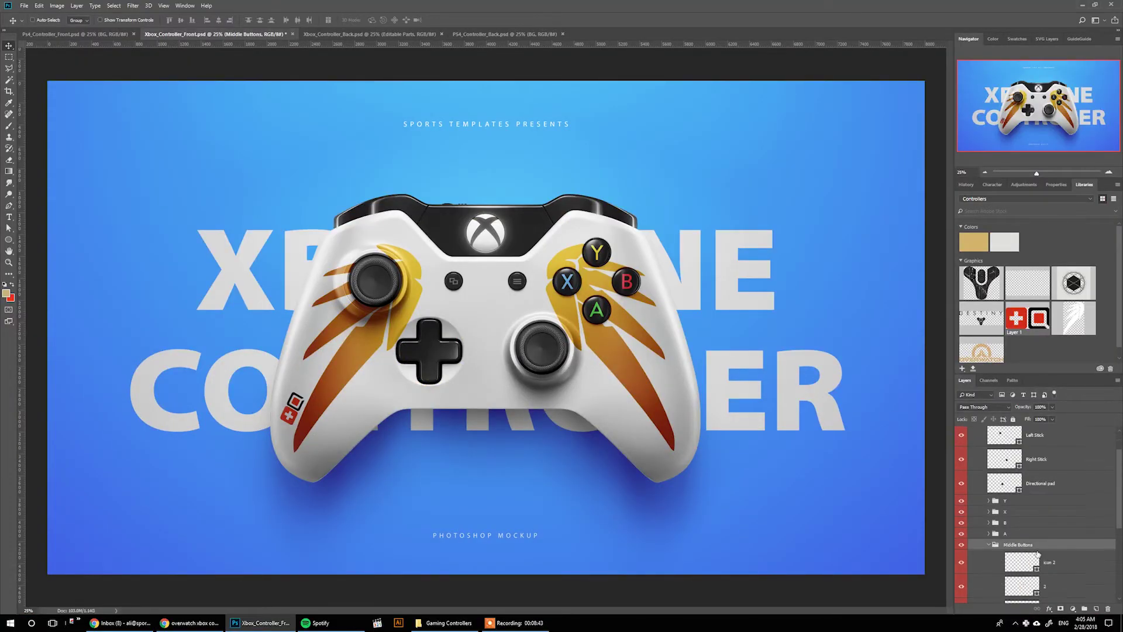
scroll(1017, 544, "down", 3)
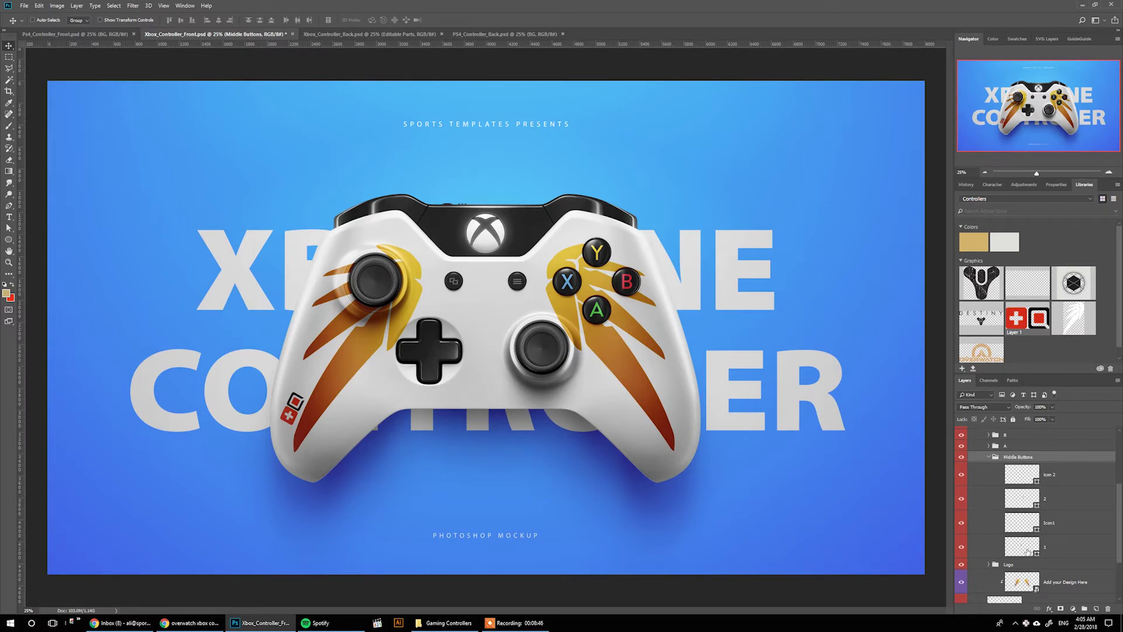
left_click(1028, 550)
double_click(1020, 546)
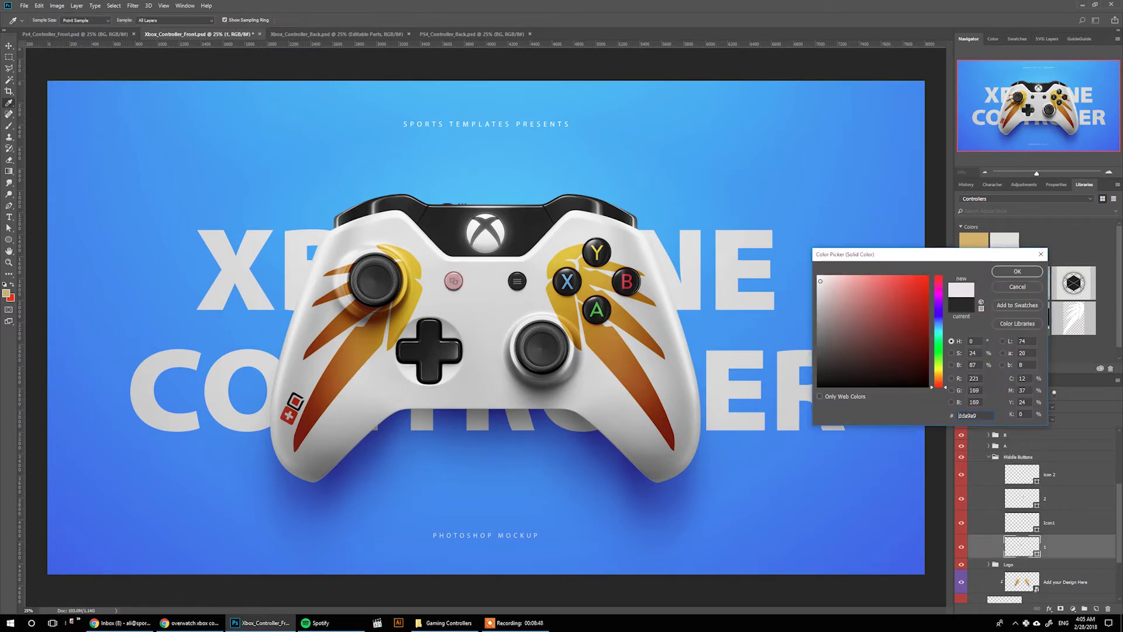
left_click(1017, 272)
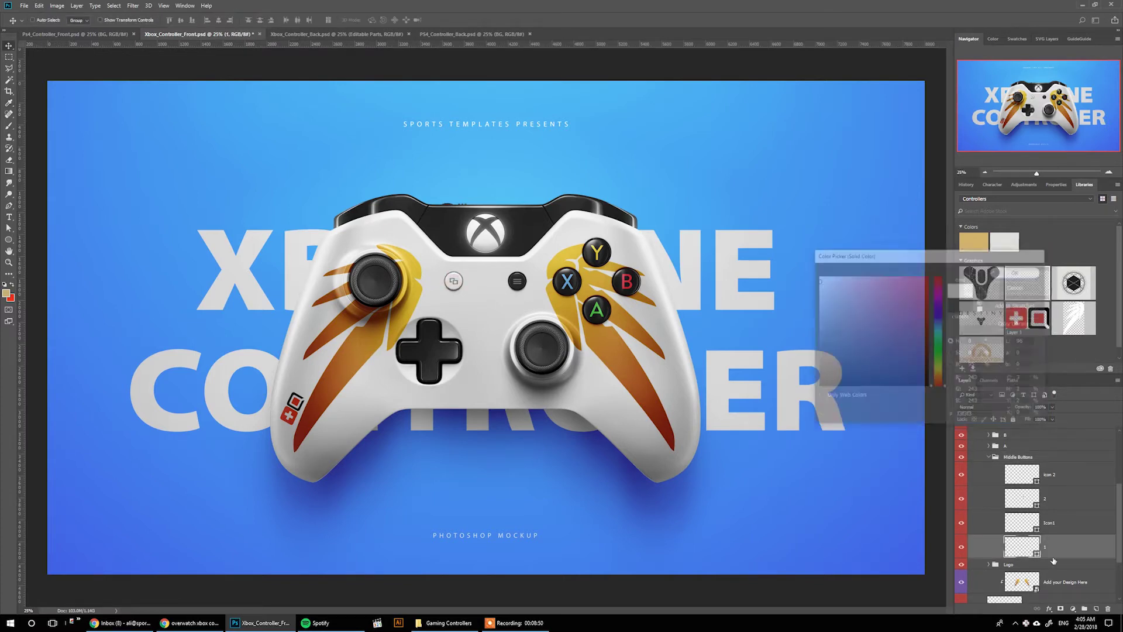
left_click(1021, 501)
double_click(1020, 498)
left_click(818, 281)
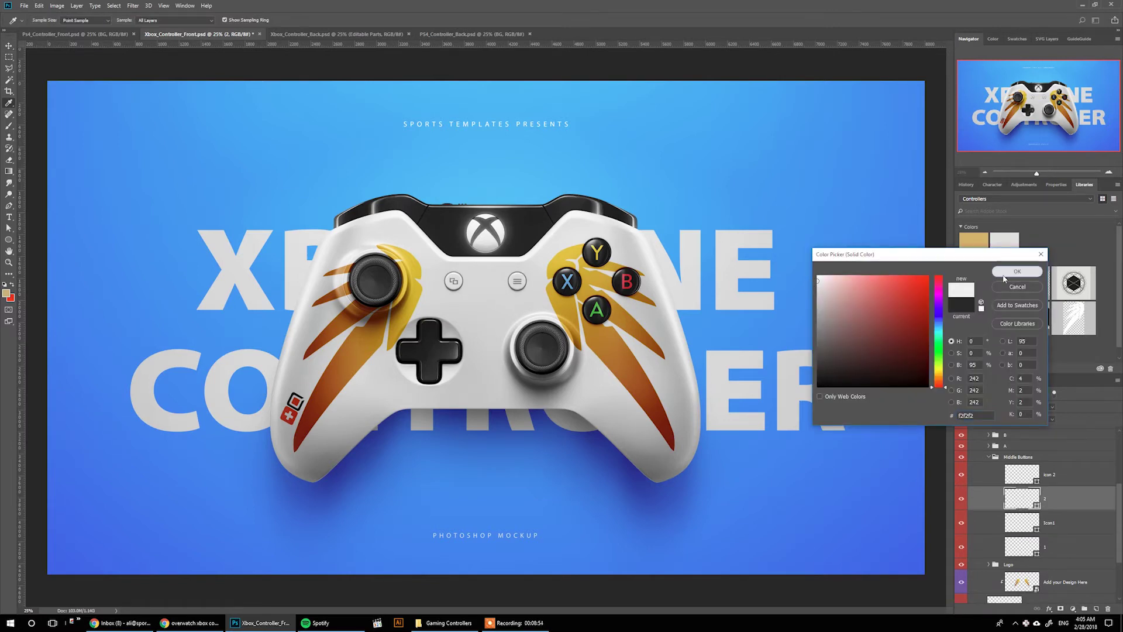
left_click(818, 279)
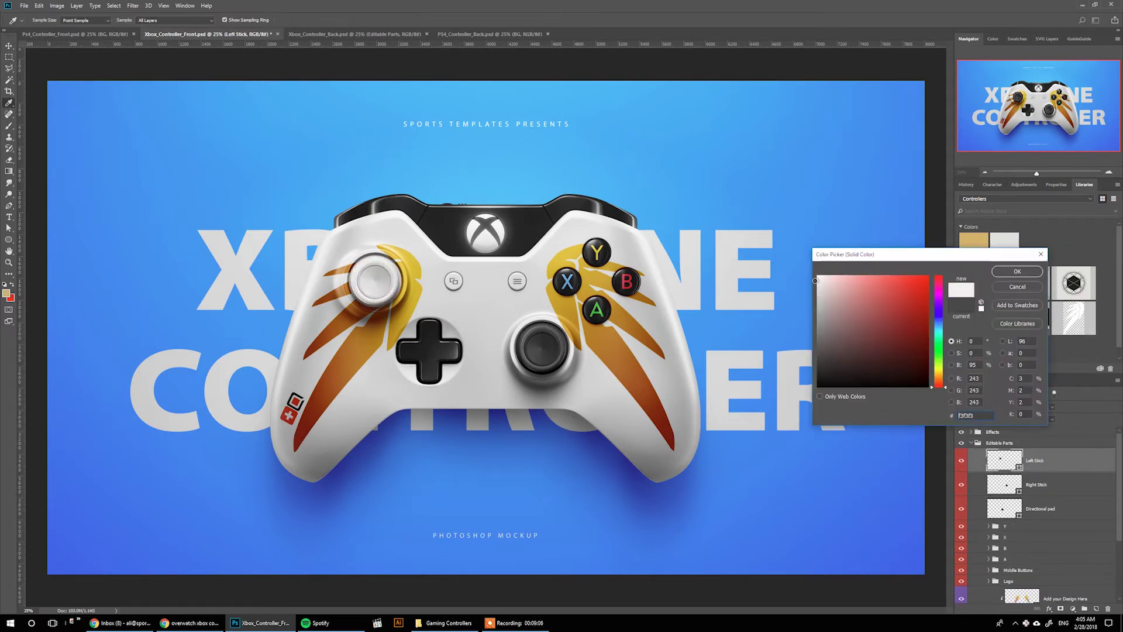
Try a red left stick colour, discard it, and collapse the Editable Parts group.
left_click(817, 280)
left_click_drag(866, 283, 890, 300)
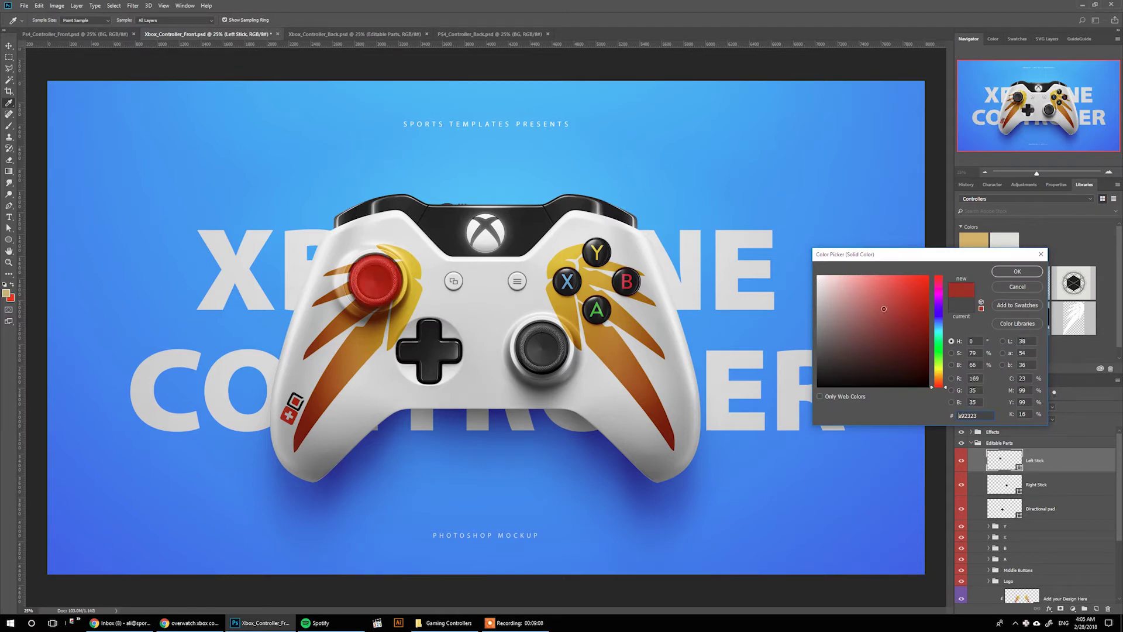
left_click(1017, 287)
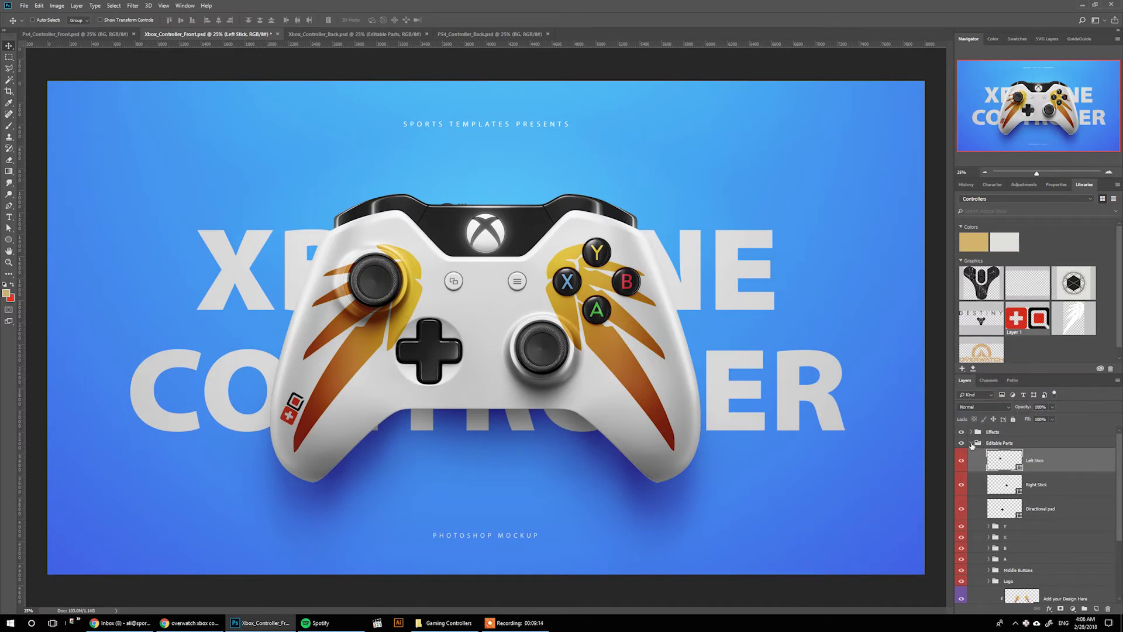
left_click(975, 443)
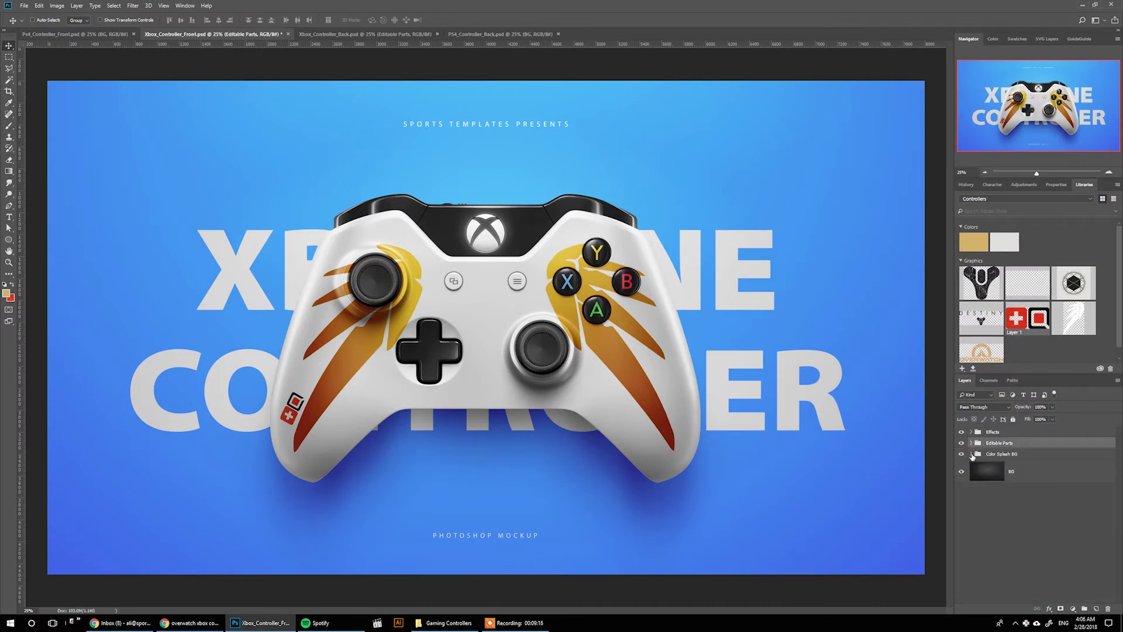
Set the BG Color fill to a brightened orange-gold sampled from the controller.
left_click(972, 455)
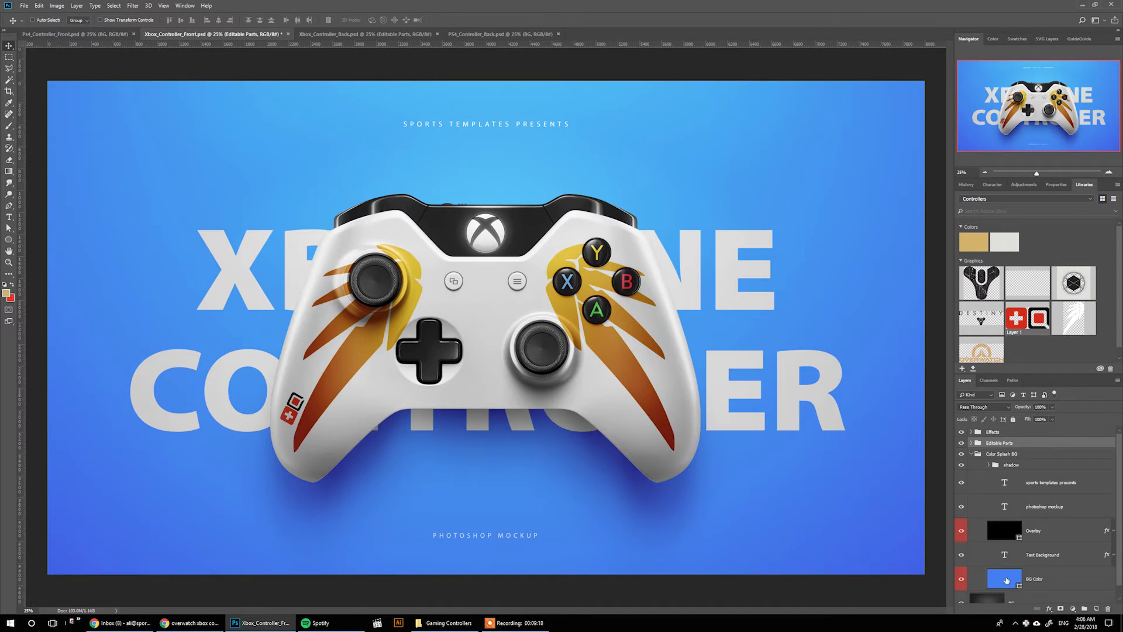
double_click(1007, 580)
left_click(561, 258)
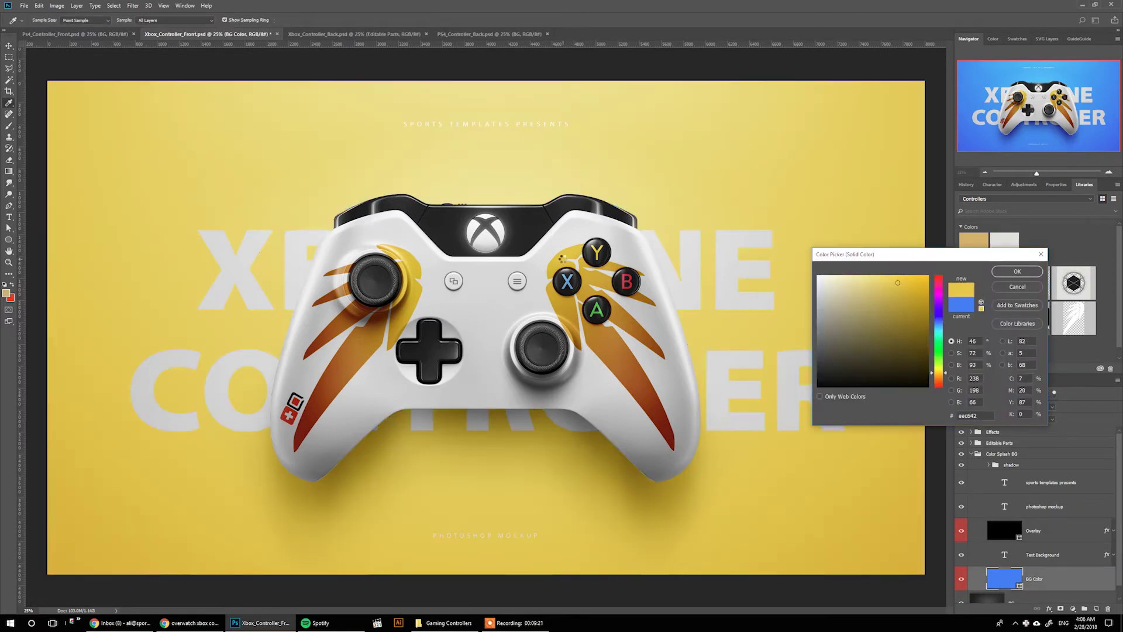
left_click(598, 332)
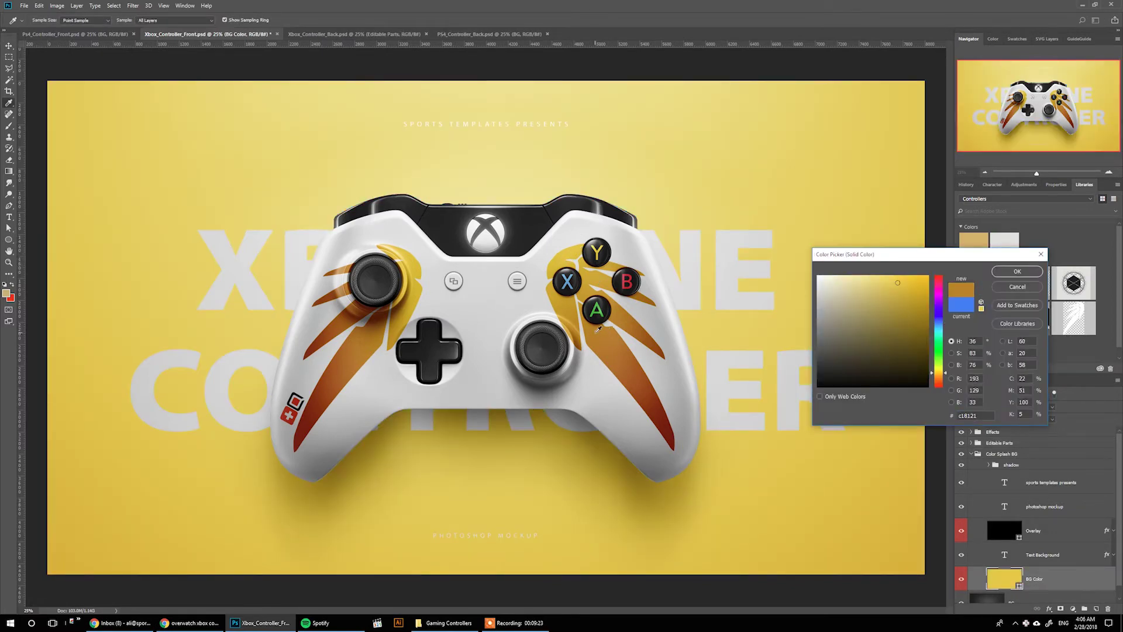
left_click_drag(910, 303, 911, 297)
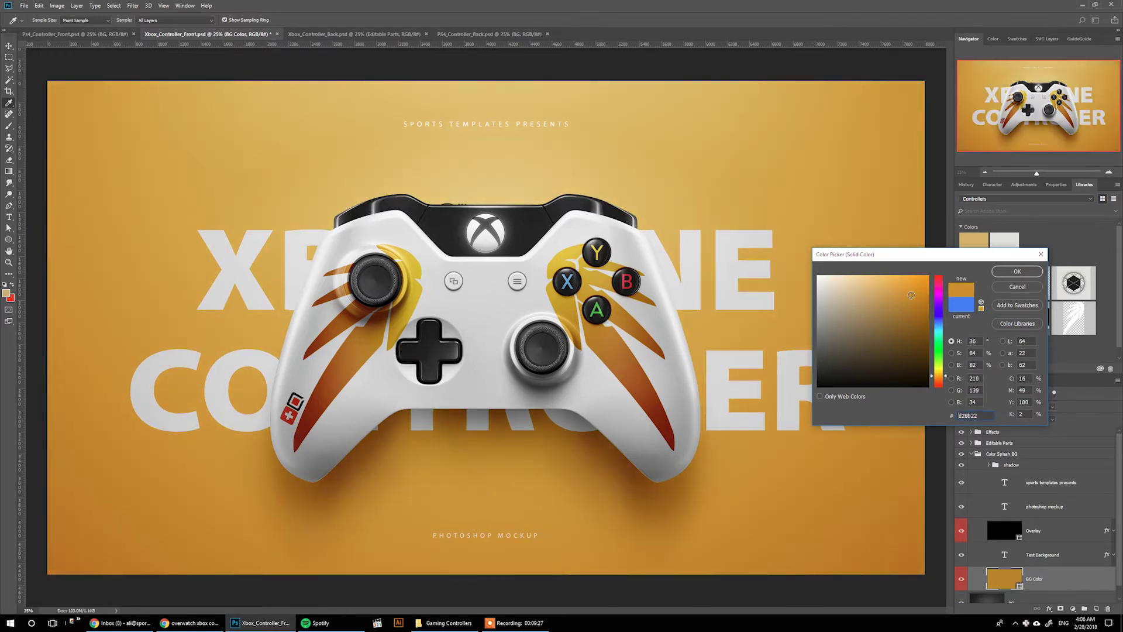
left_click(1017, 272)
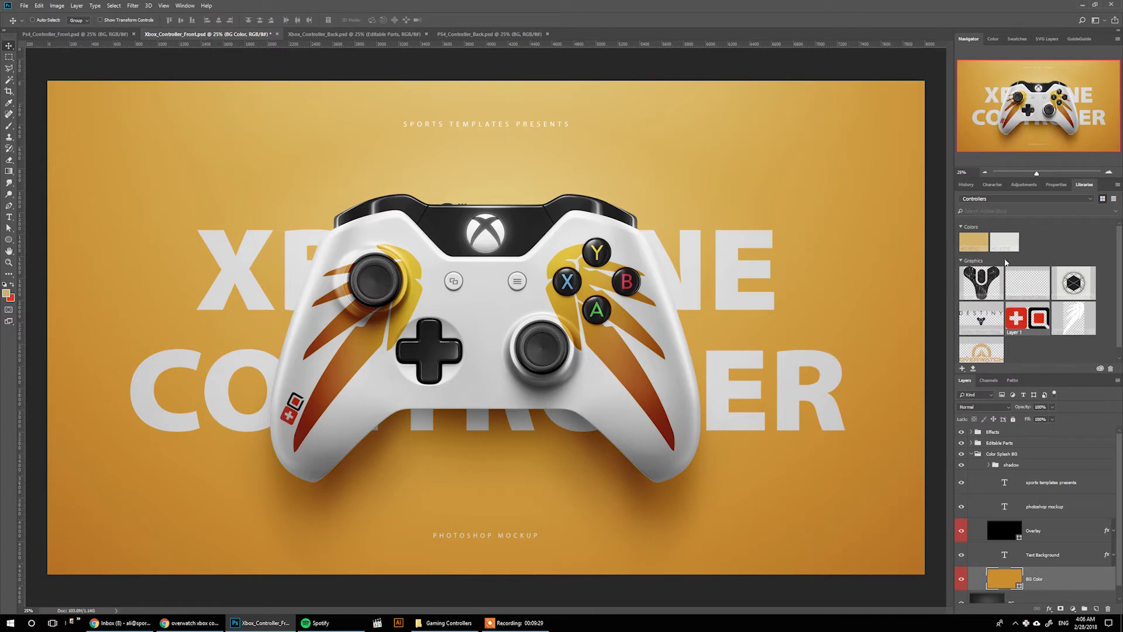
left_click(1043, 556)
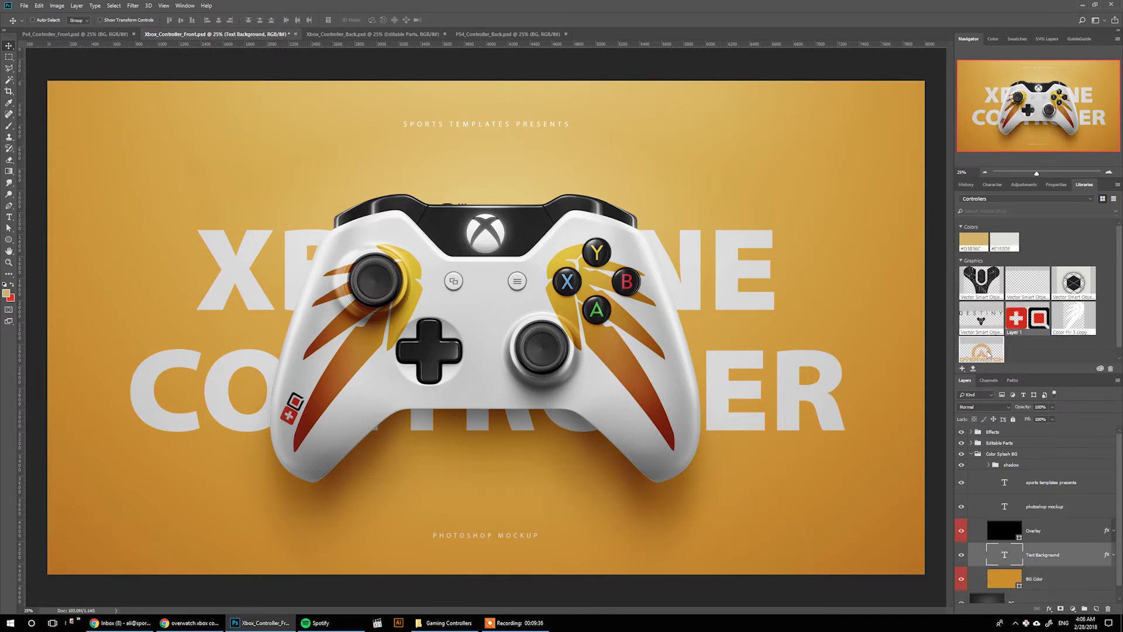
Place the Overwatch logo, hide the XBOX ONE CONTROLLER text, and set the logo to Difference at 27% fill.
left_click_drag(493, 262, 493, 257)
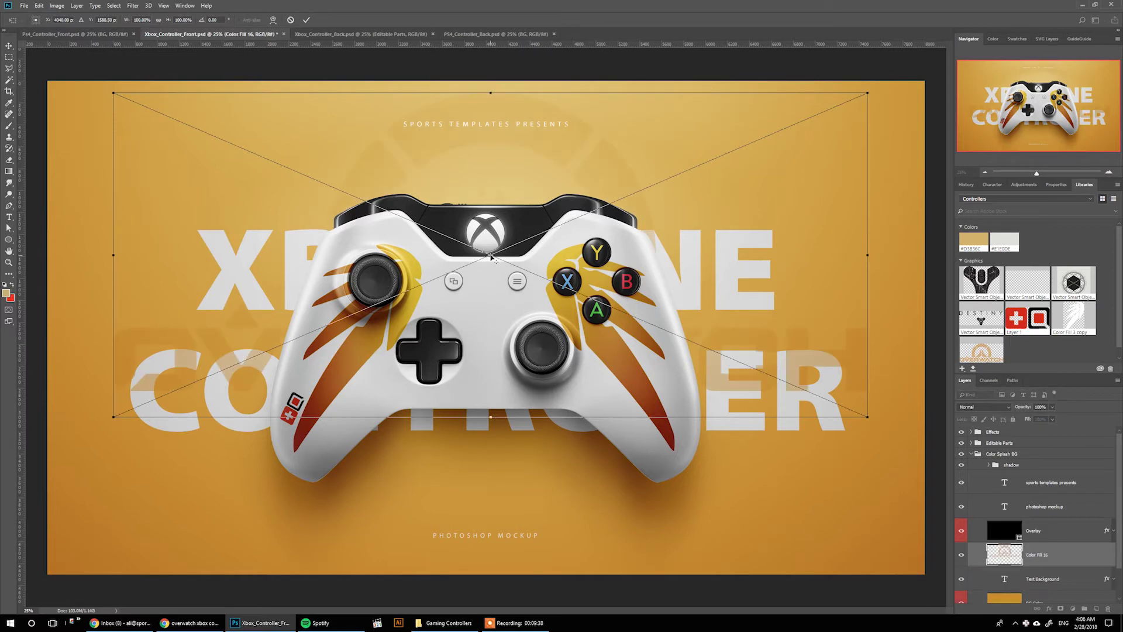
left_click(961, 580)
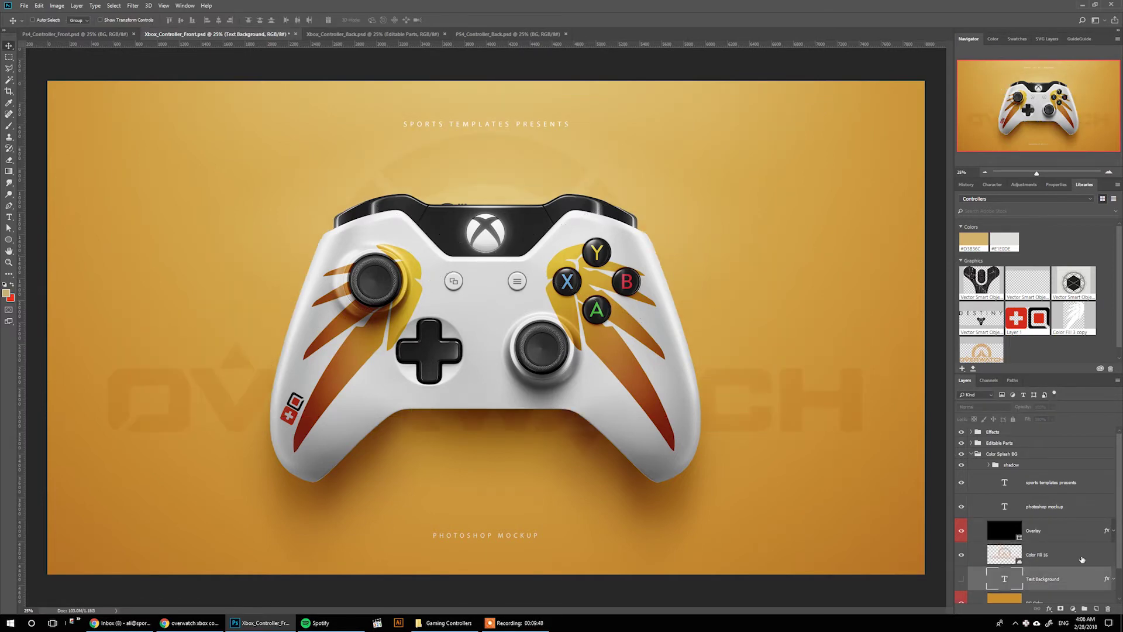
left_click(1083, 559)
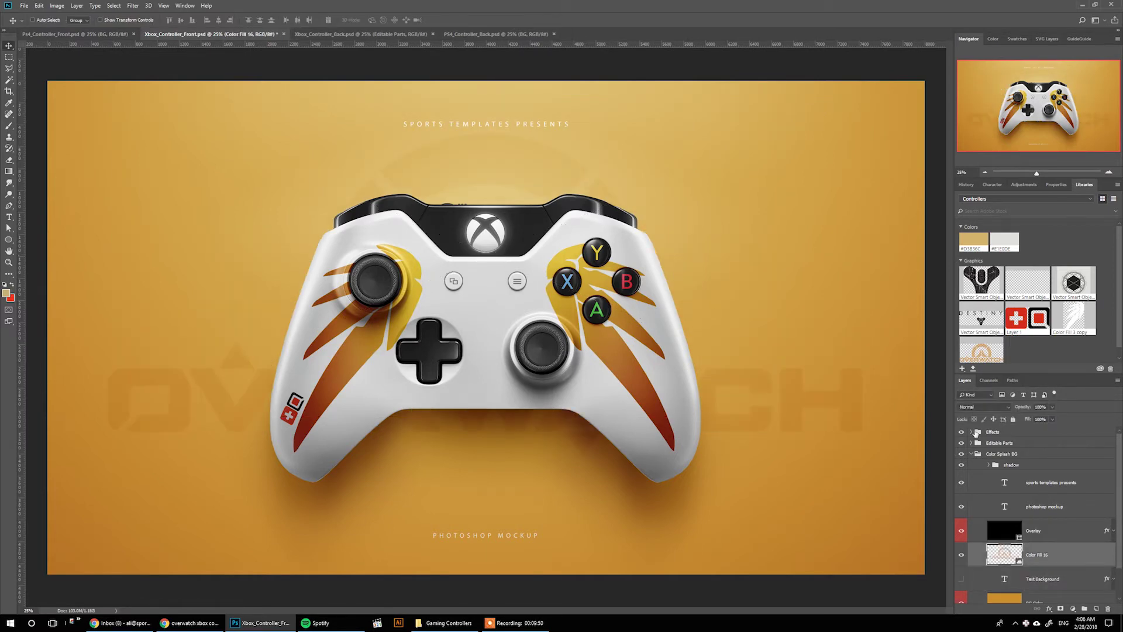
left_click(983, 407)
left_click(983, 536)
left_click(1052, 419)
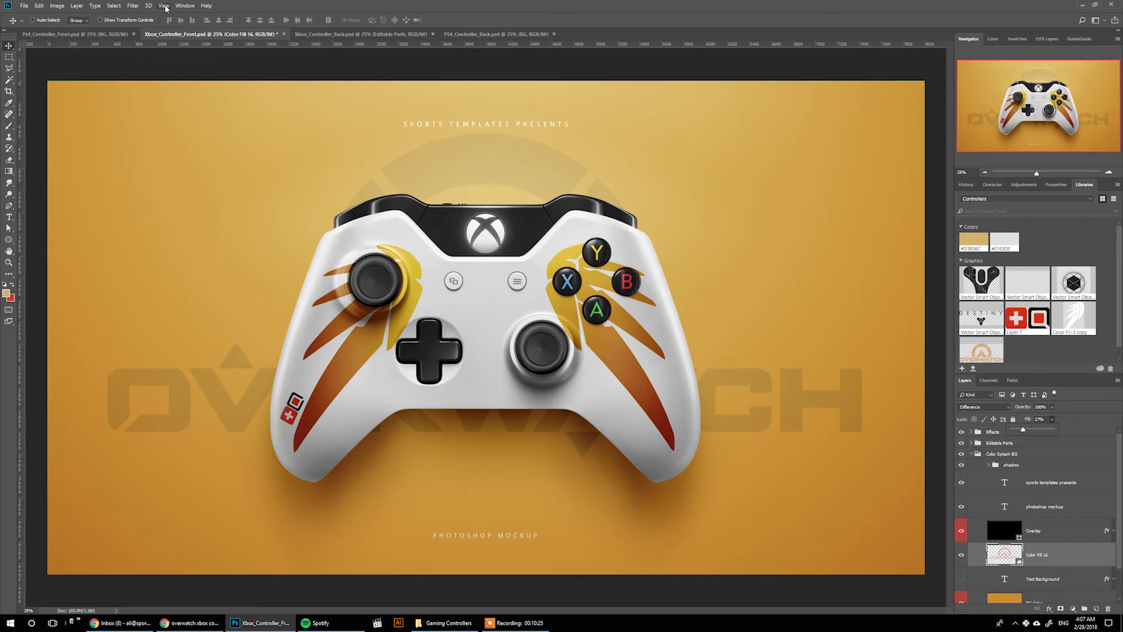
left_click(164, 6)
View the mockup at 100% and increase the Lighting effect layer's fill.
left_click(210, 105)
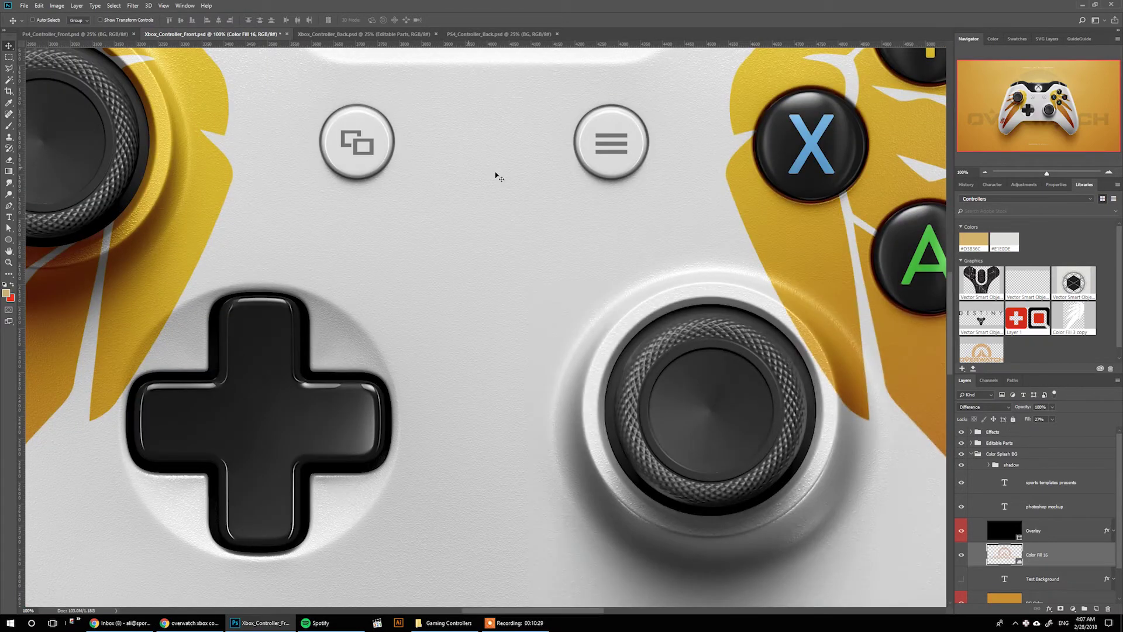
left_click(1038, 91)
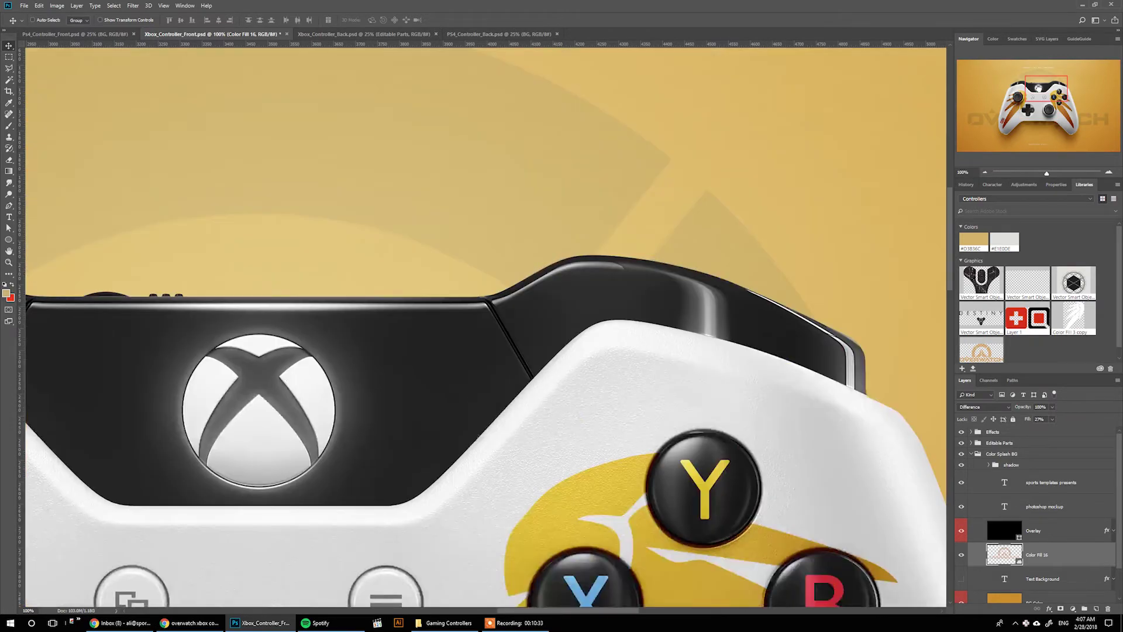
left_click_drag(1038, 91, 1057, 96)
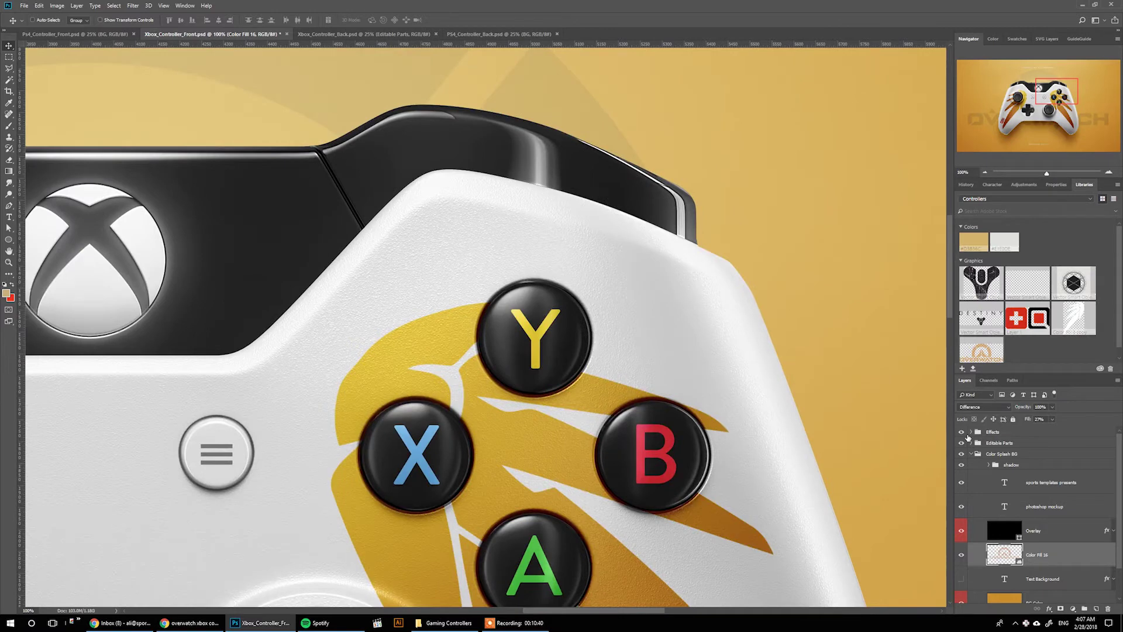
left_click(978, 433)
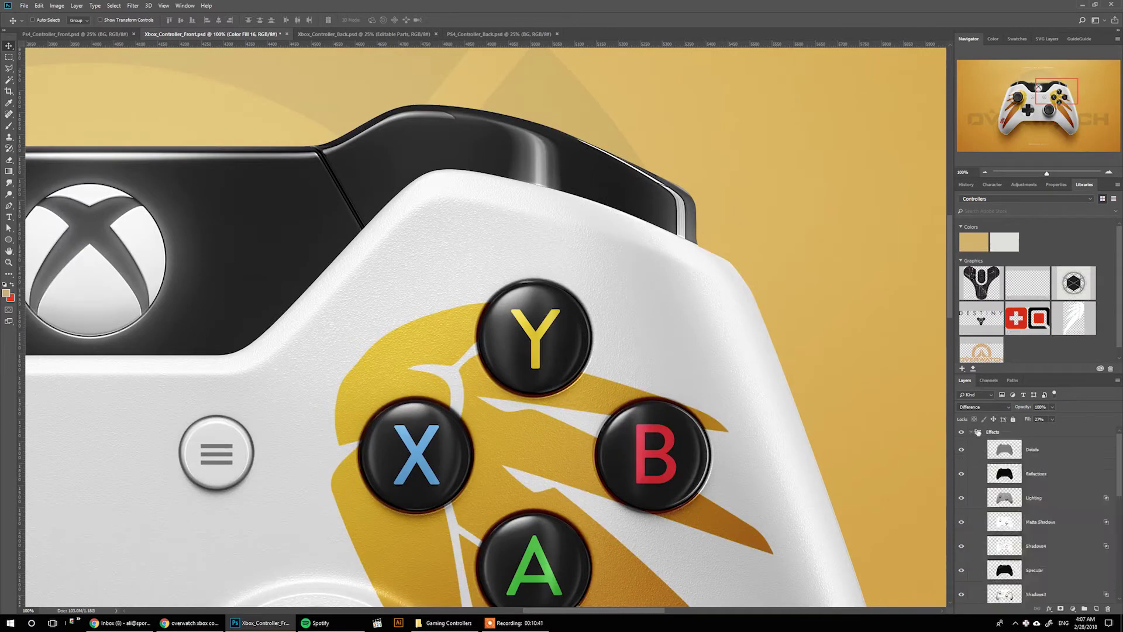
left_click(1045, 547)
left_click(1040, 481)
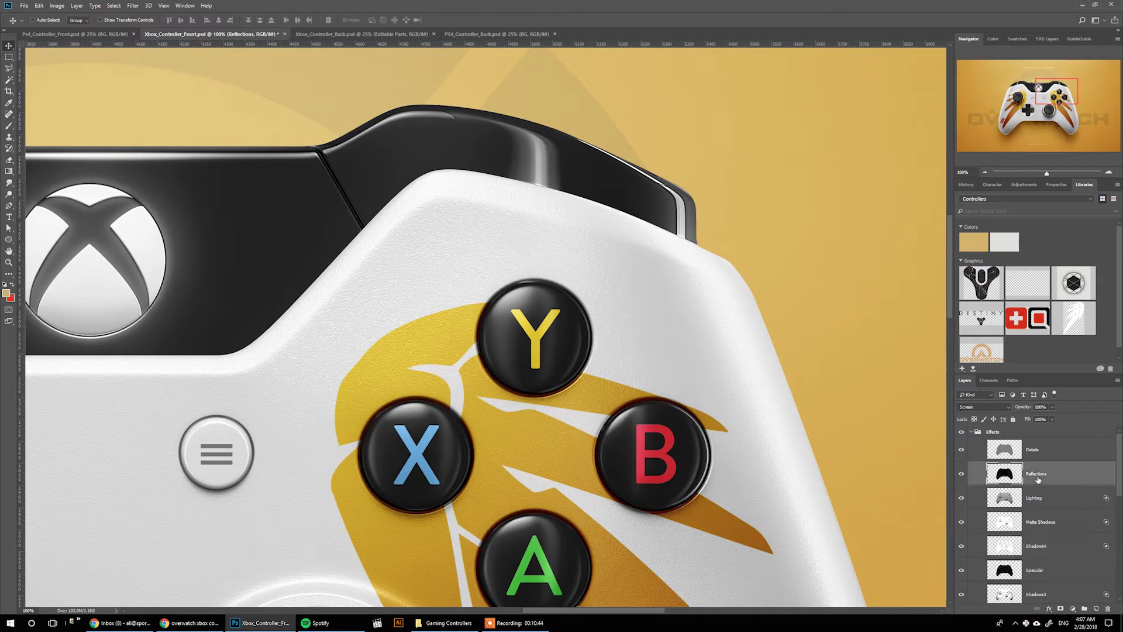
left_click(1053, 419)
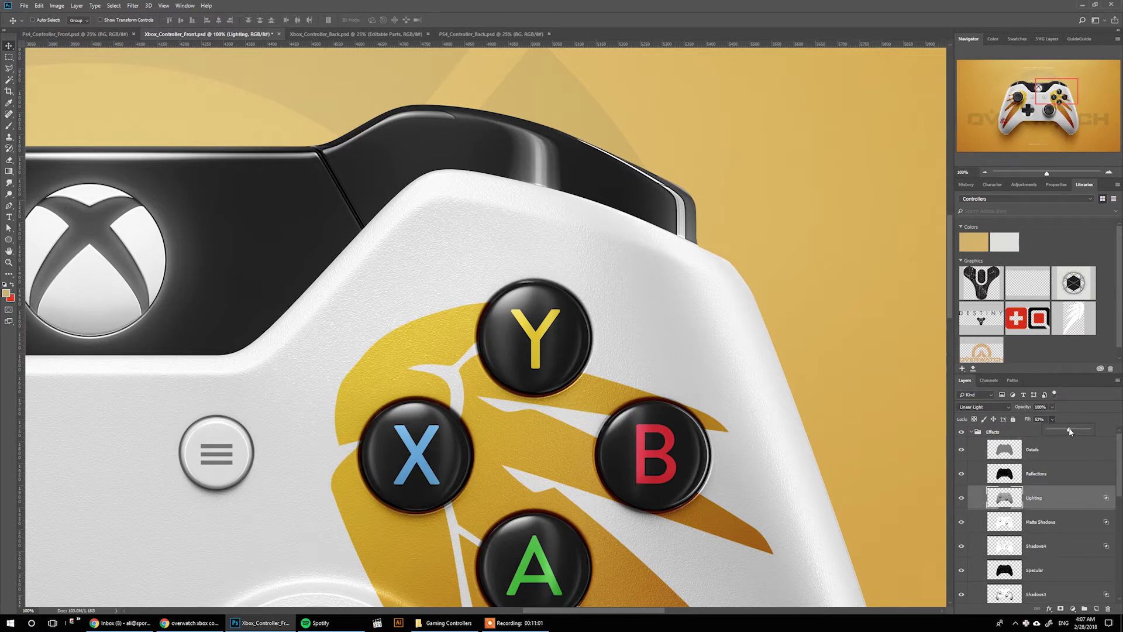
left_click_drag(1069, 430, 1078, 430)
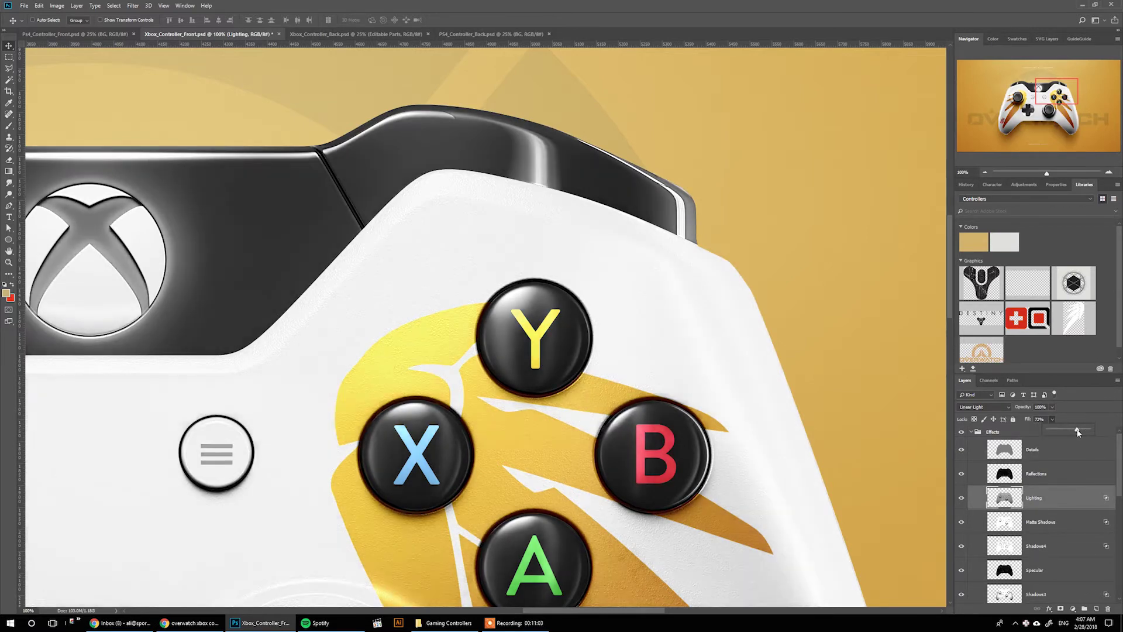
scroll(1035, 491, "down", 1)
Hide the Specular layer, duplicate it with Ctrl+J, and keep the copy hidden.
left_click(1045, 537)
left_click(961, 537)
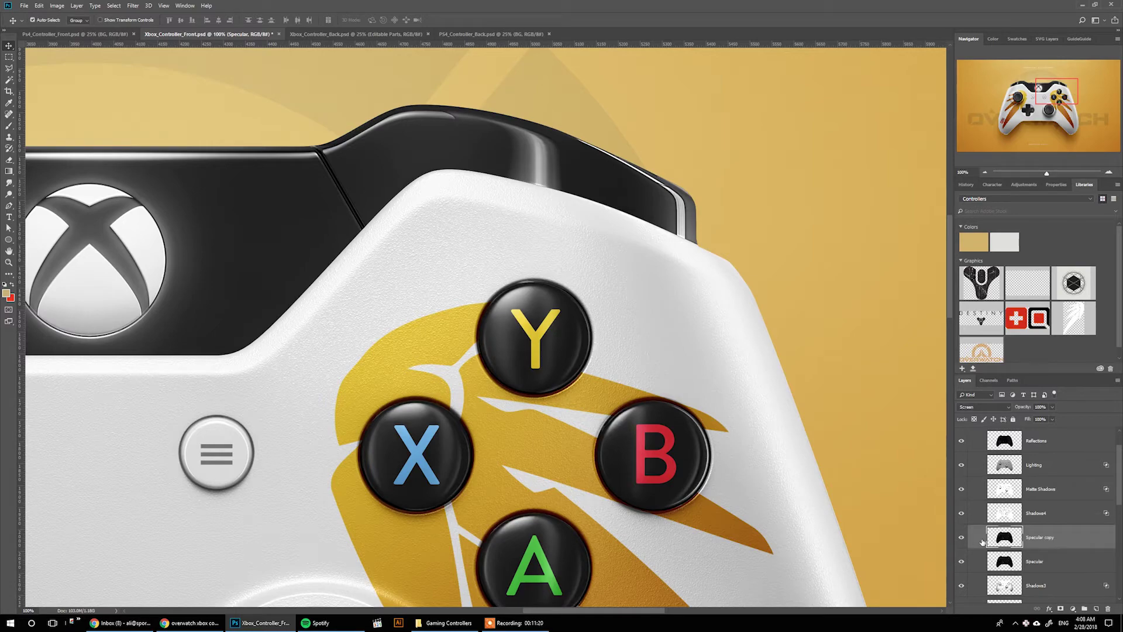
key("ctrl+j")
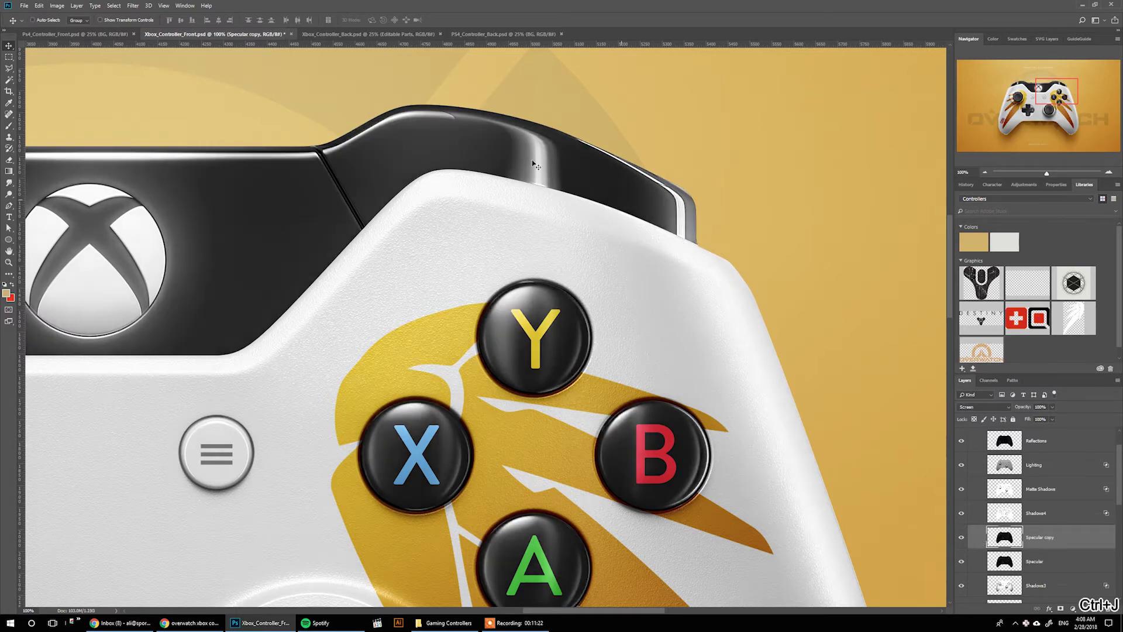
left_click(962, 539)
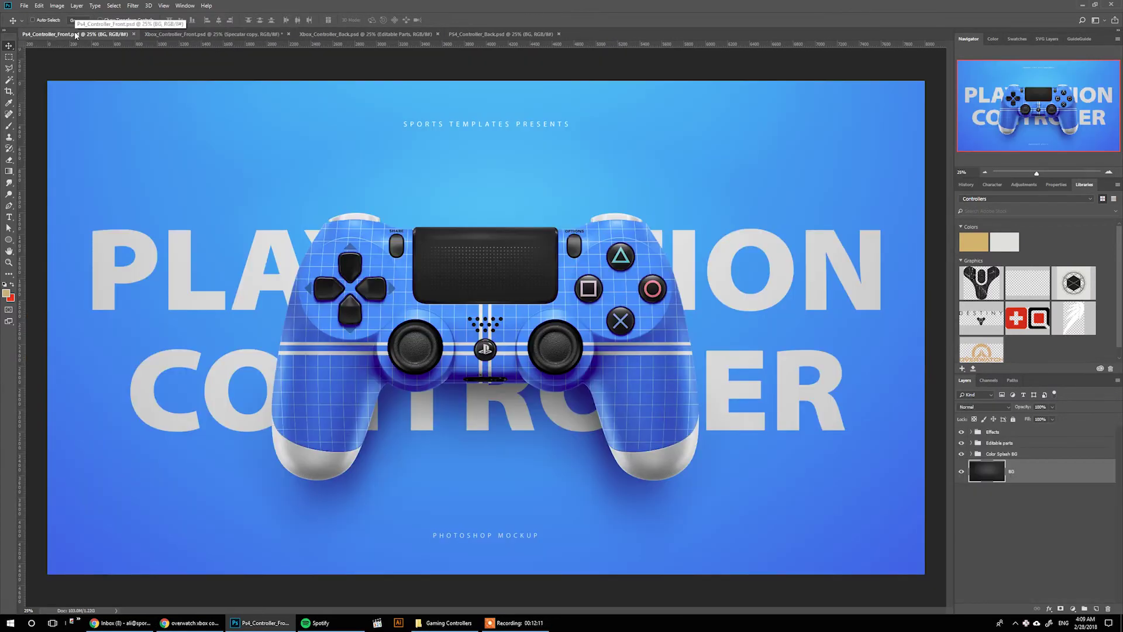
Open the full-size pale Behance blueprint texture from the ps4 destiny controller results and right-click it.
left_click(189, 622)
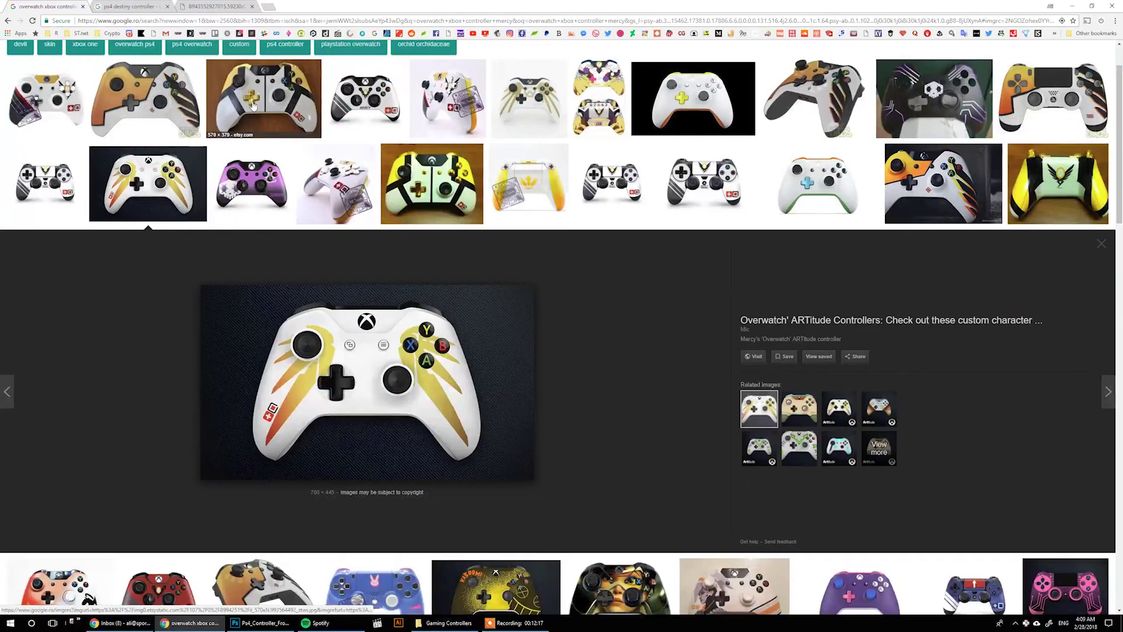
left_click(129, 7)
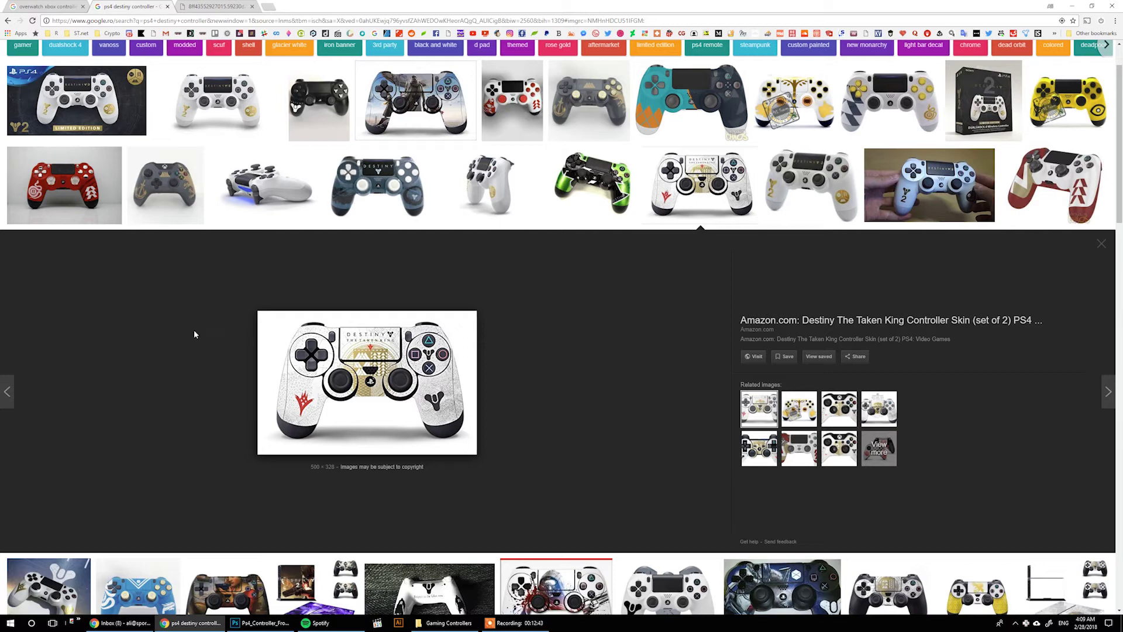
left_click(220, 7)
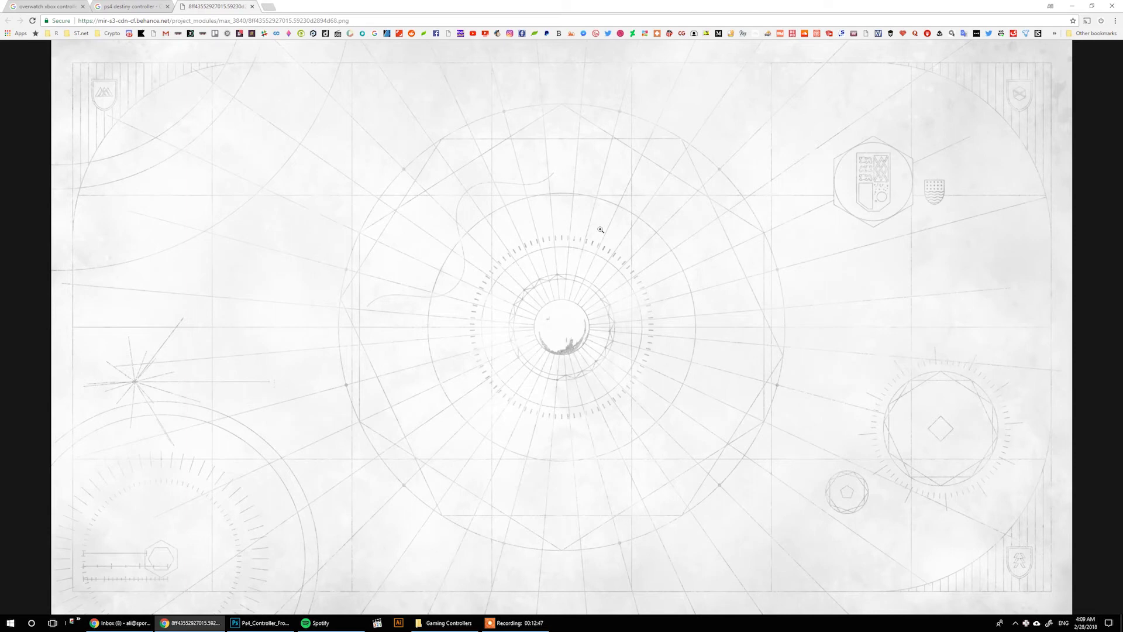
right_click(415, 301)
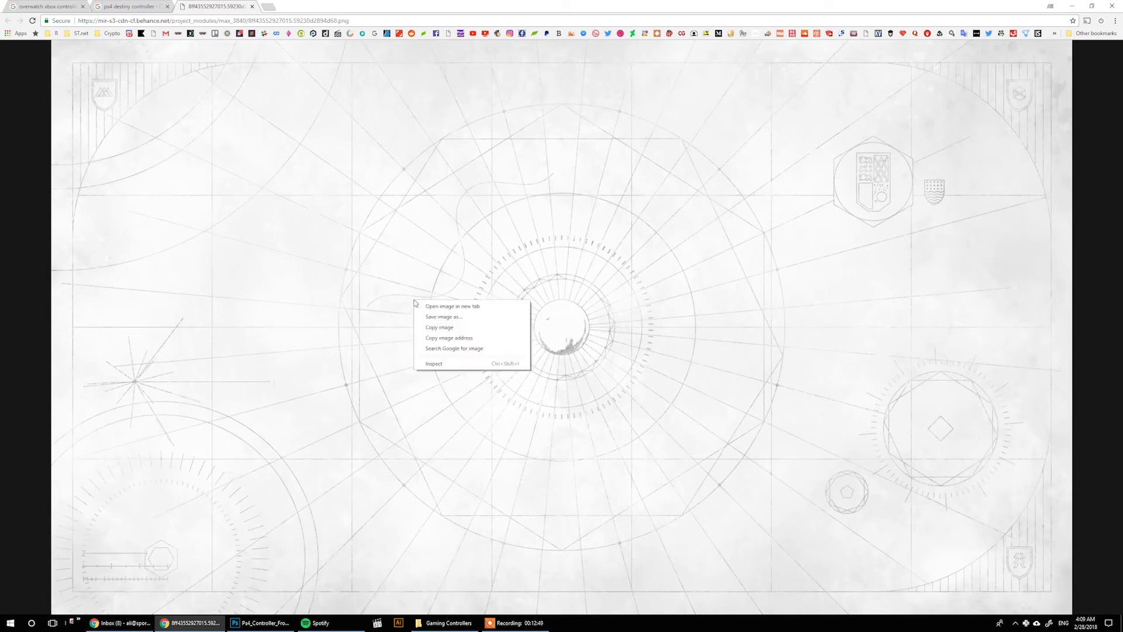
Copy the blueprint image and select the Add your Design Here layer inside Editable parts.
left_click(436, 328)
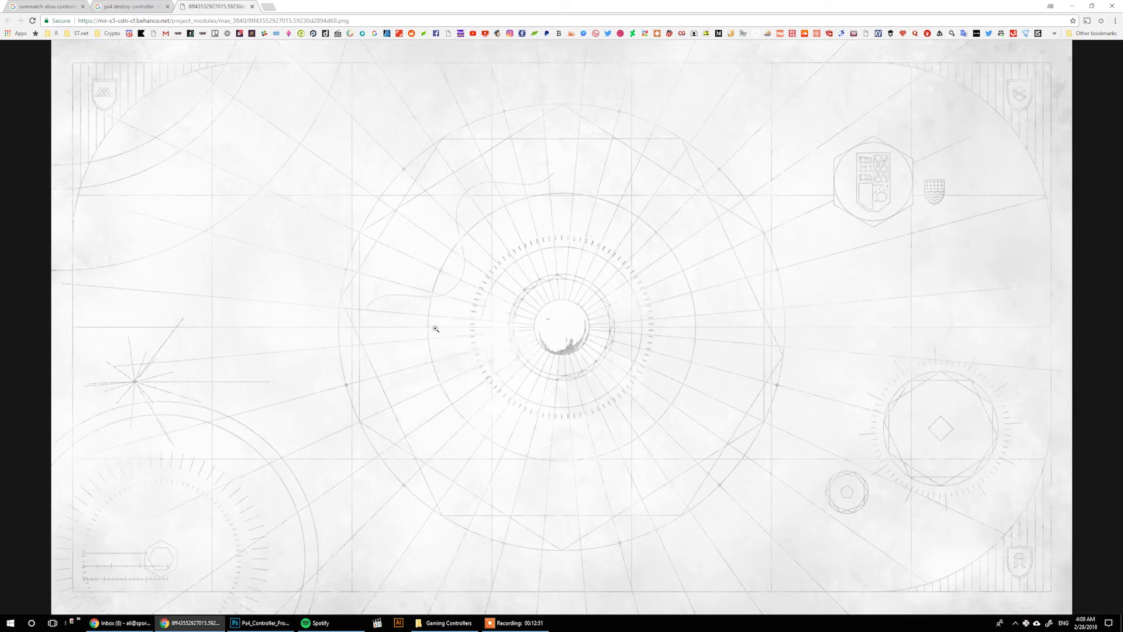
left_click(261, 623)
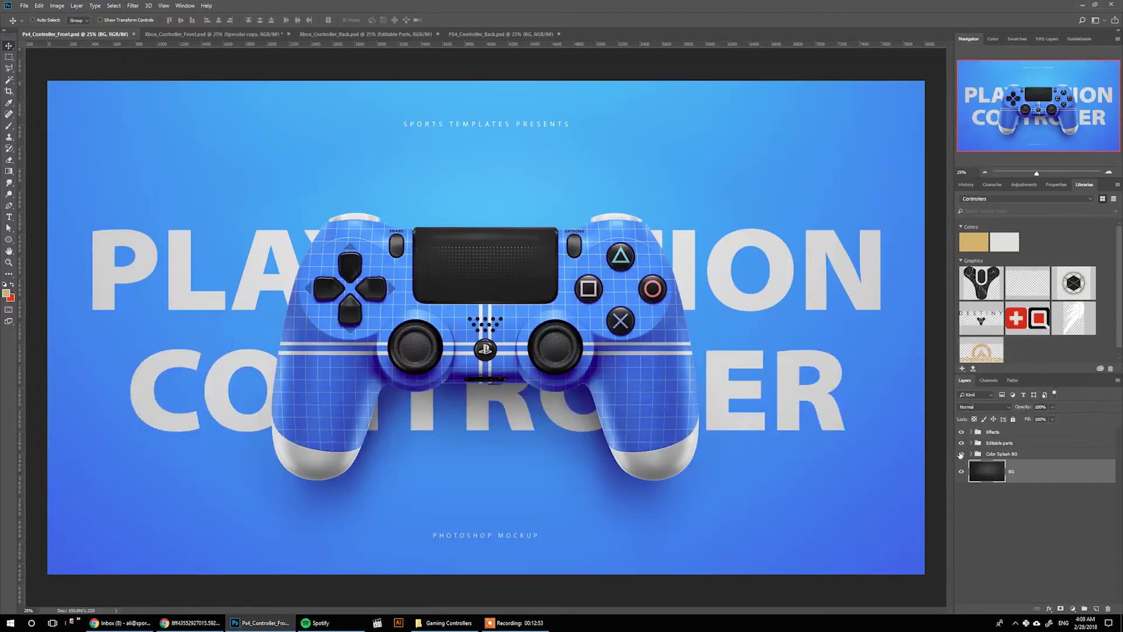
left_click(981, 445)
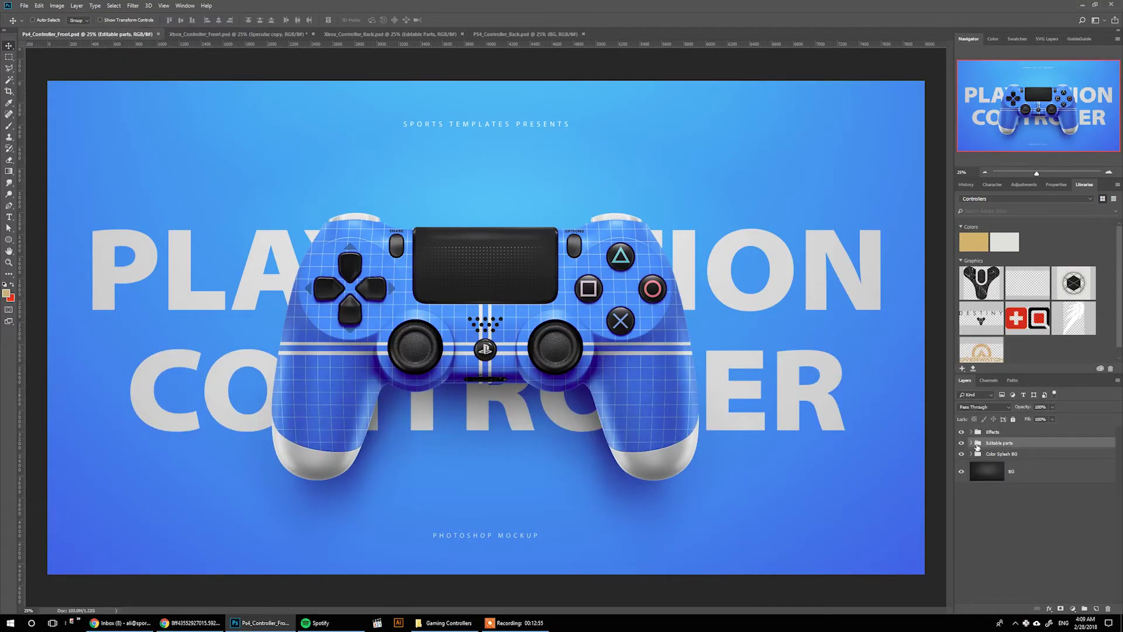
left_click(973, 444)
scroll(991, 508, "down", 5)
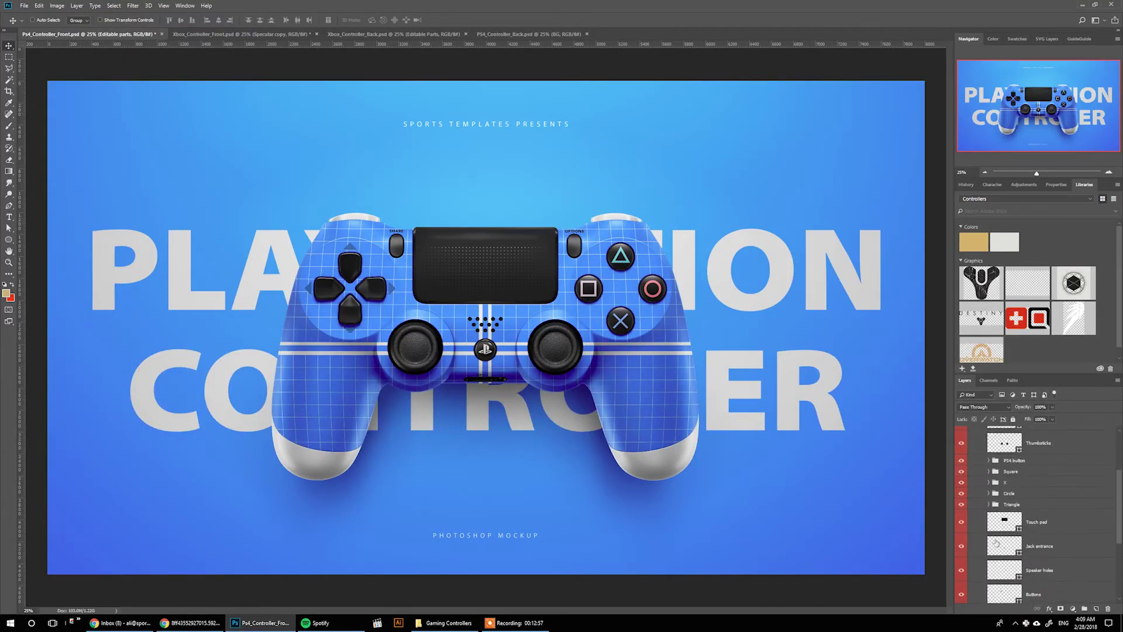
left_click(1025, 536)
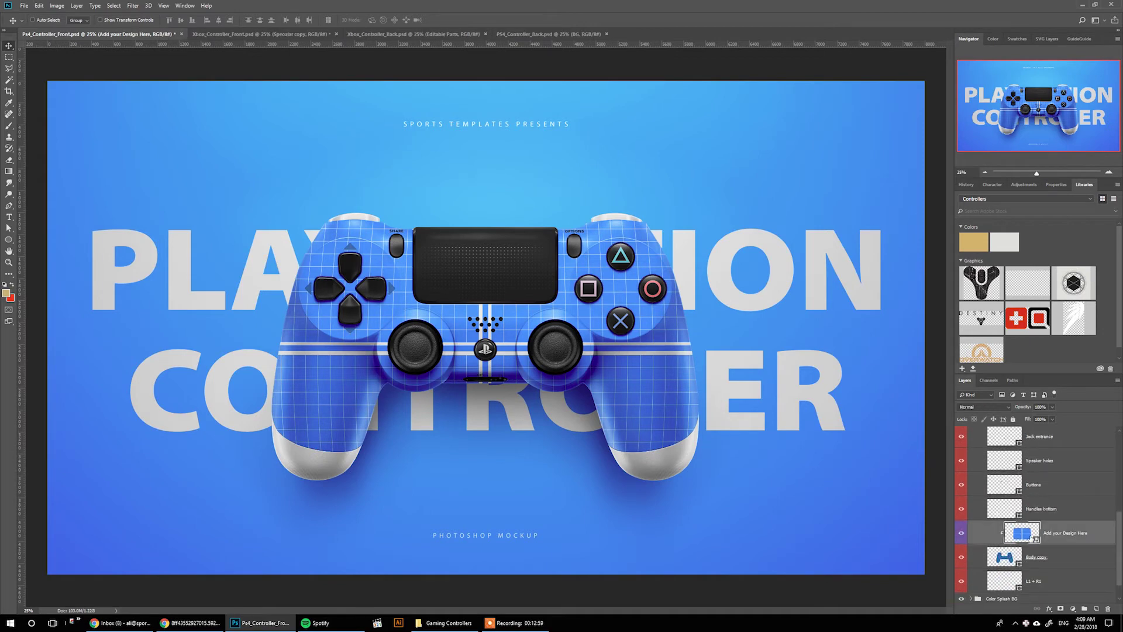
Paste the blueprint texture into the design smart object, below the Hide this markers layer.
double_click(1023, 533)
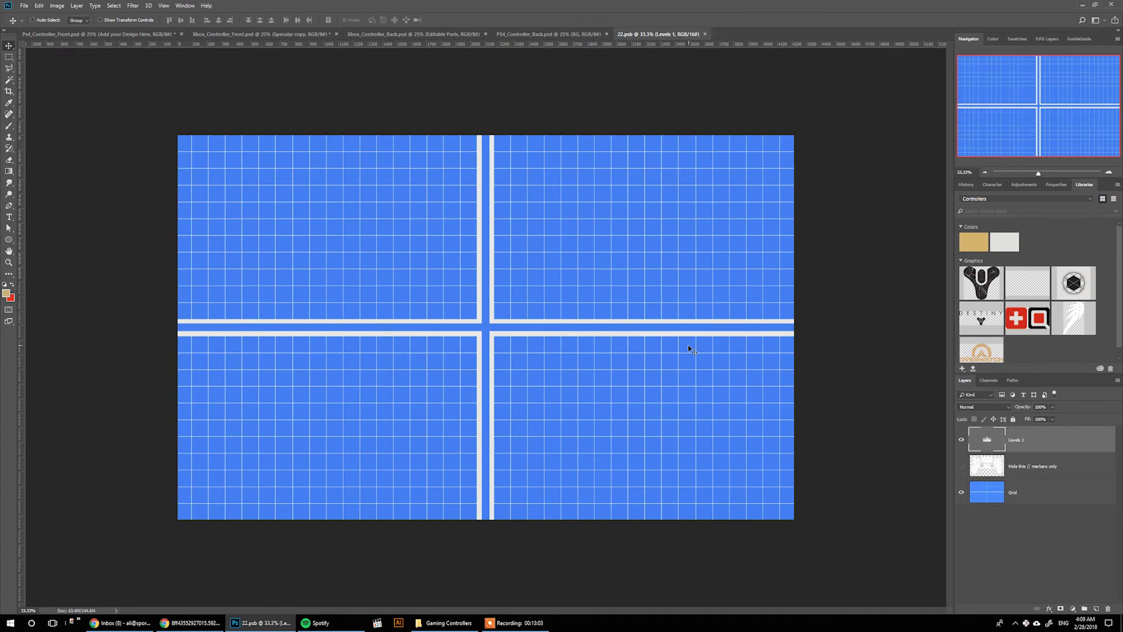
key("ctrl+v")
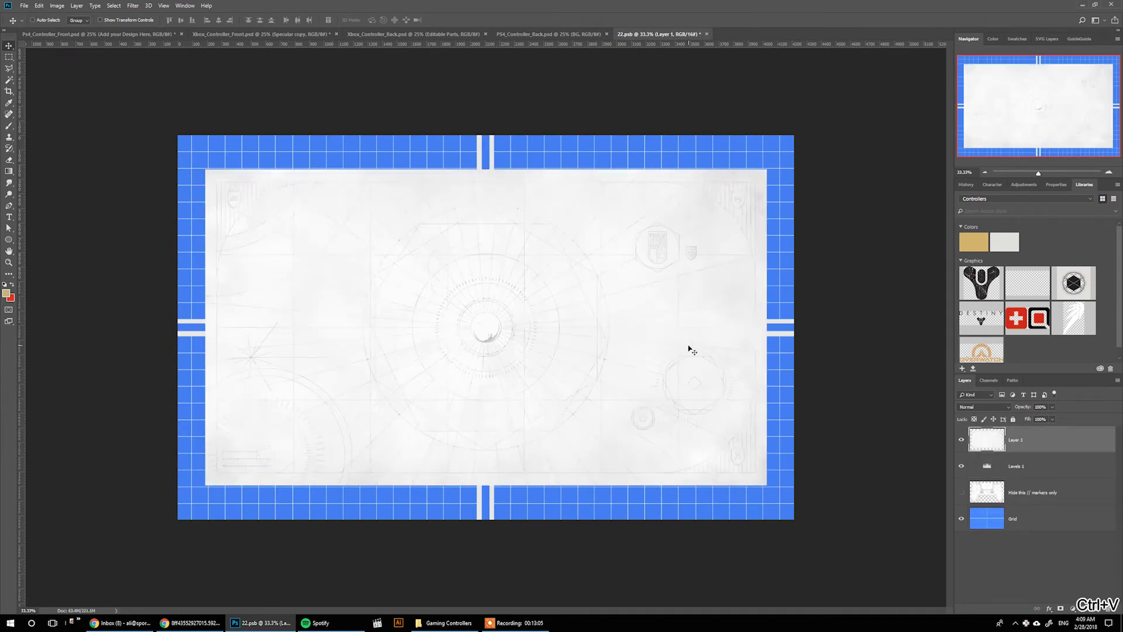
left_click_drag(1024, 444, 1022, 506)
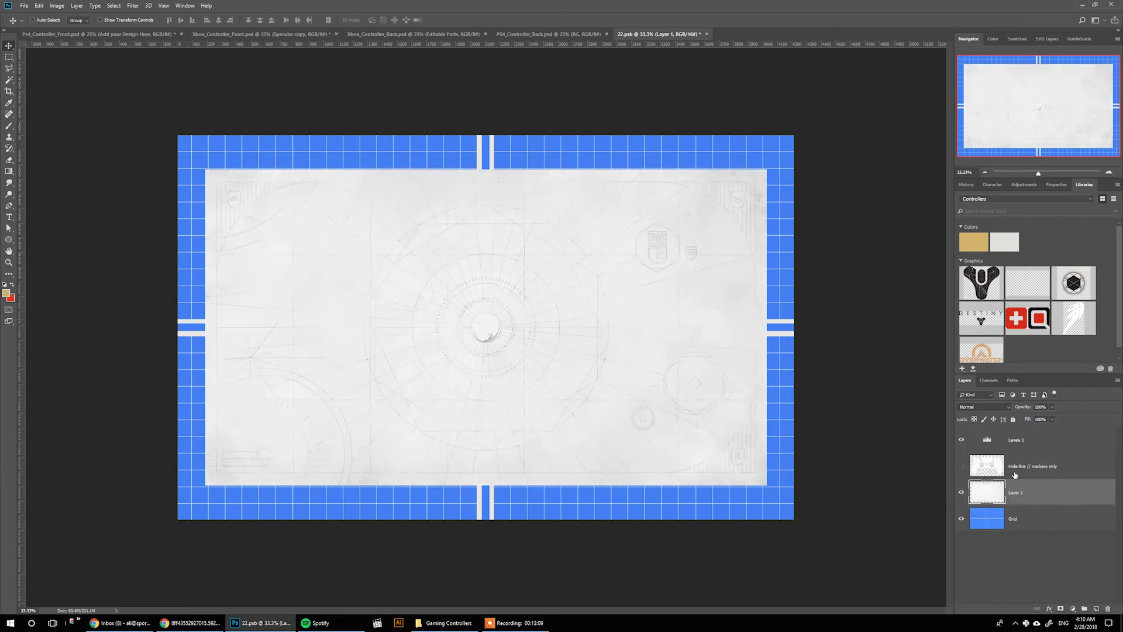
left_click(1015, 472)
left_click(961, 466)
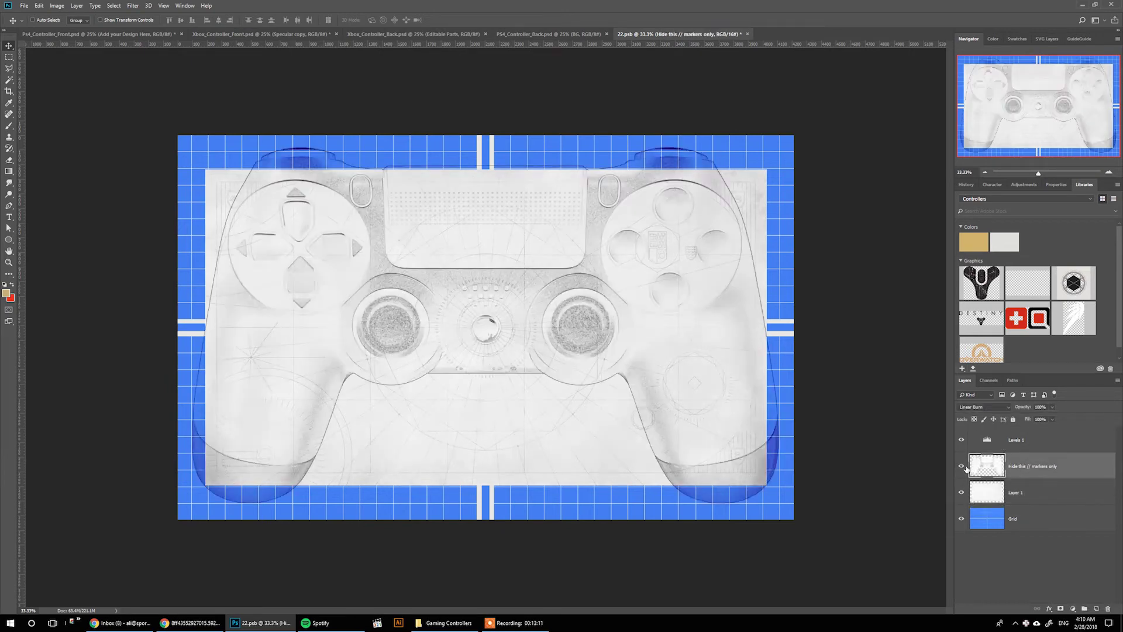
left_click(1020, 499)
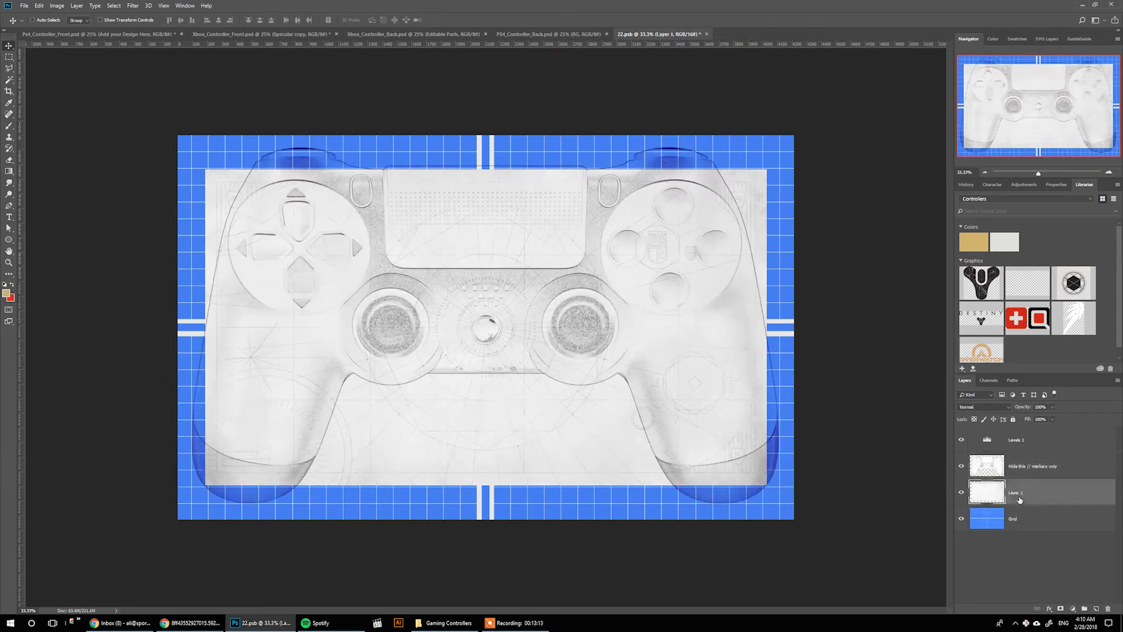
Enlarge the texture to cover the controller template and nudge it down three steps.
key("ctrl+t")
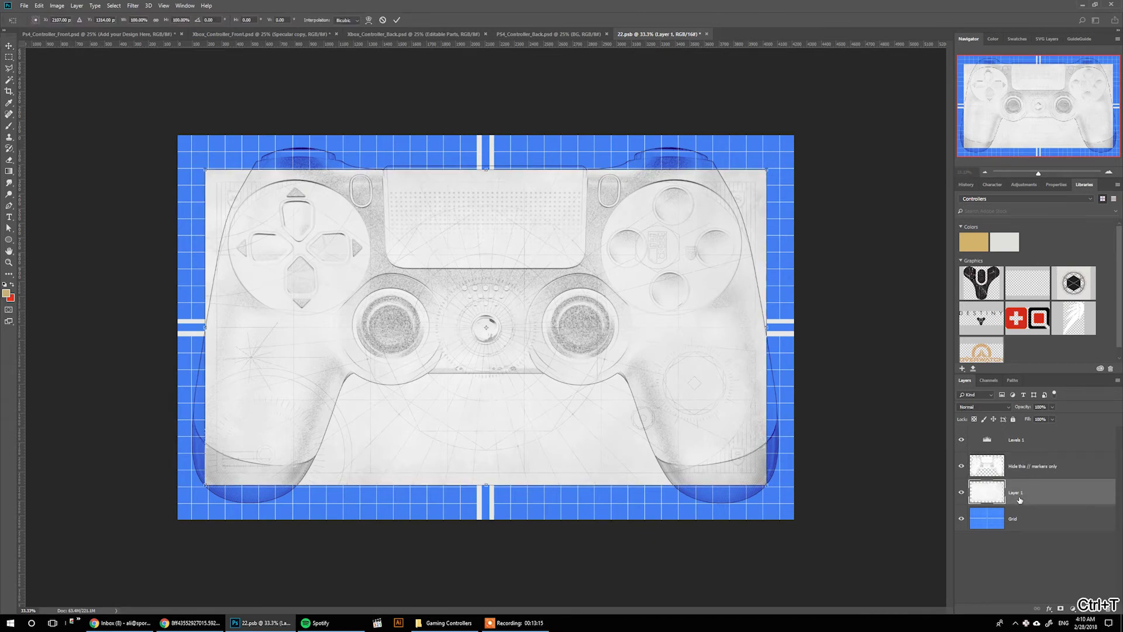
left_click_drag(767, 168, 799, 149)
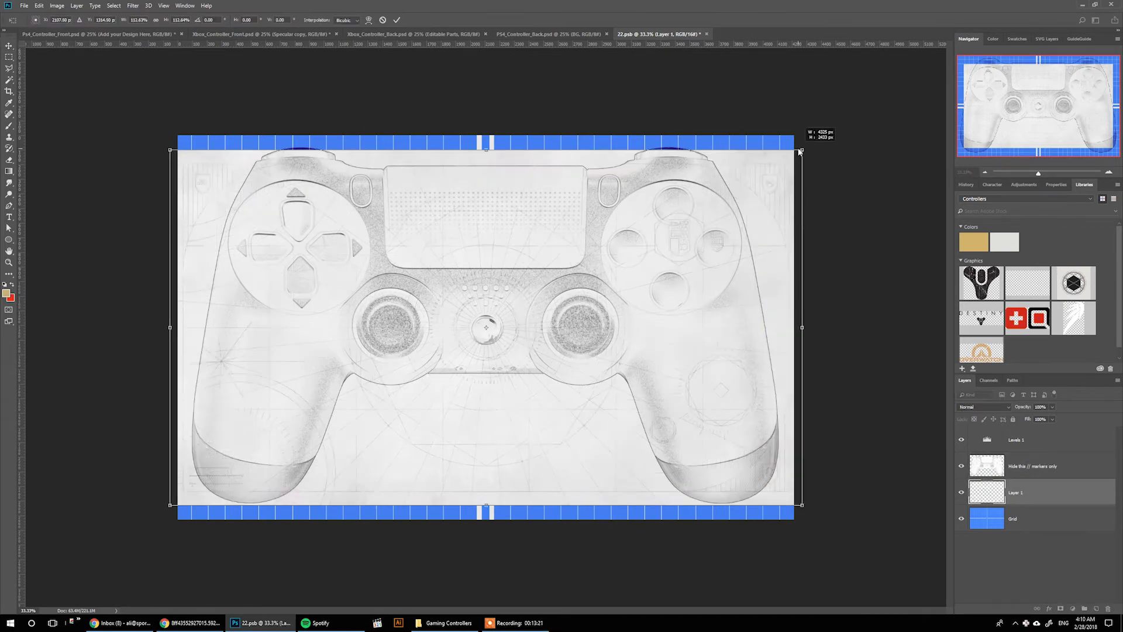
key("Return")
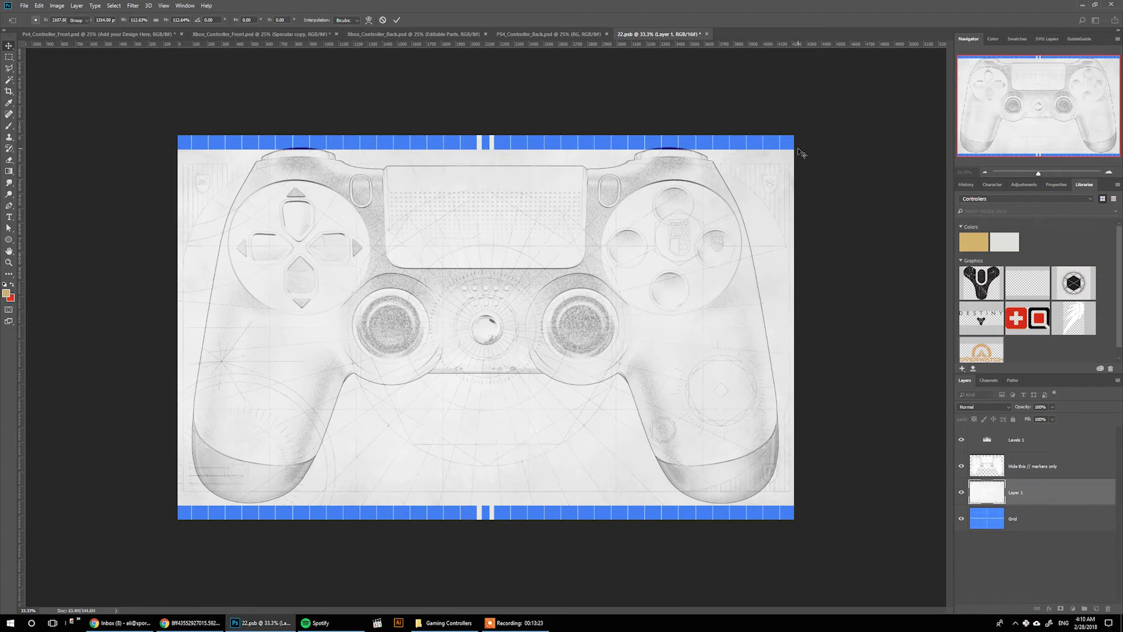
left_click(961, 493)
left_click(961, 493)
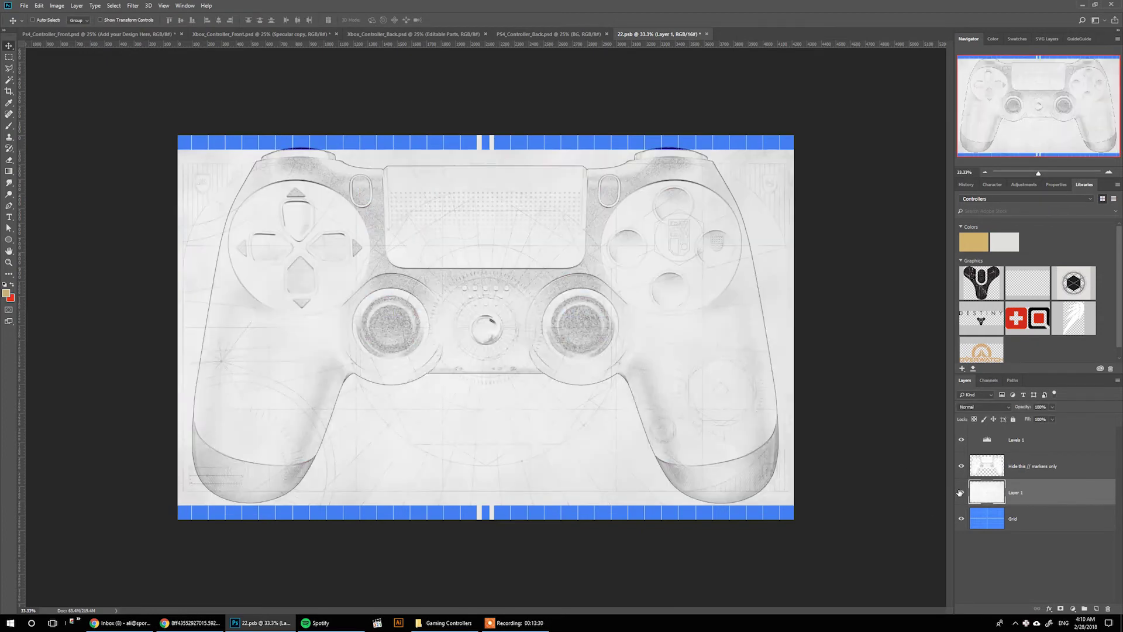
key("Down")
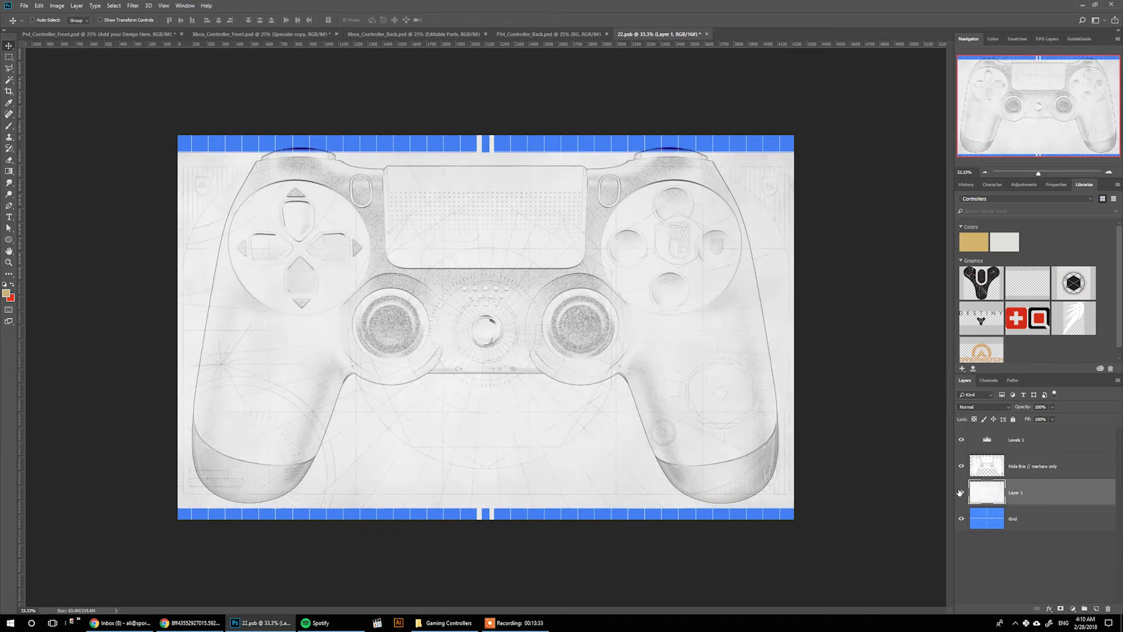
key("Down")
key("Down")
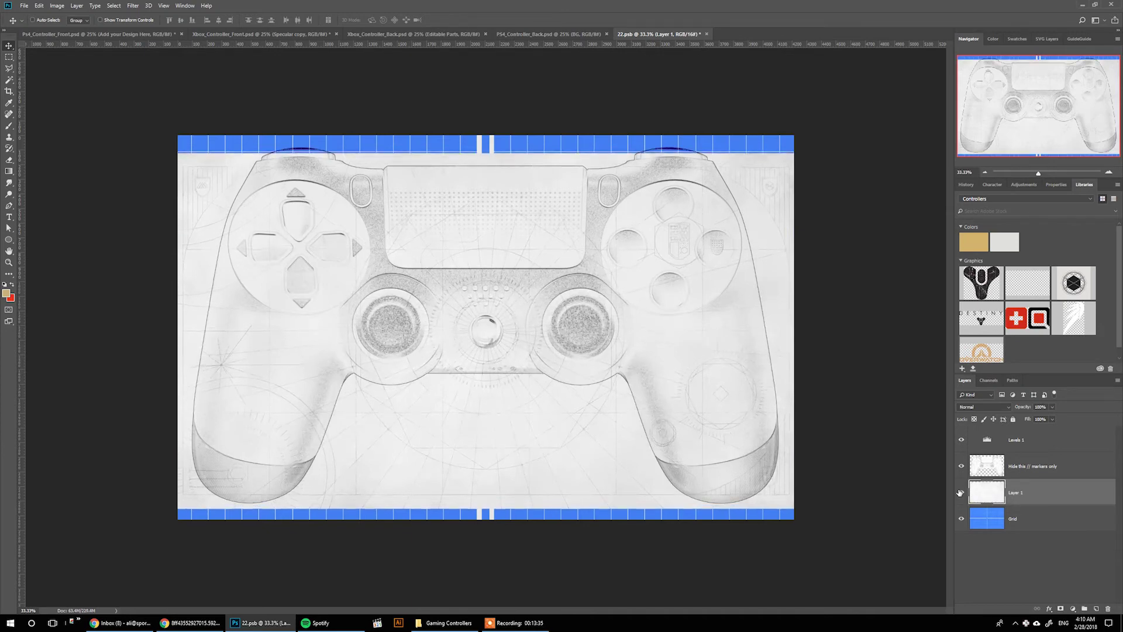
key("Down")
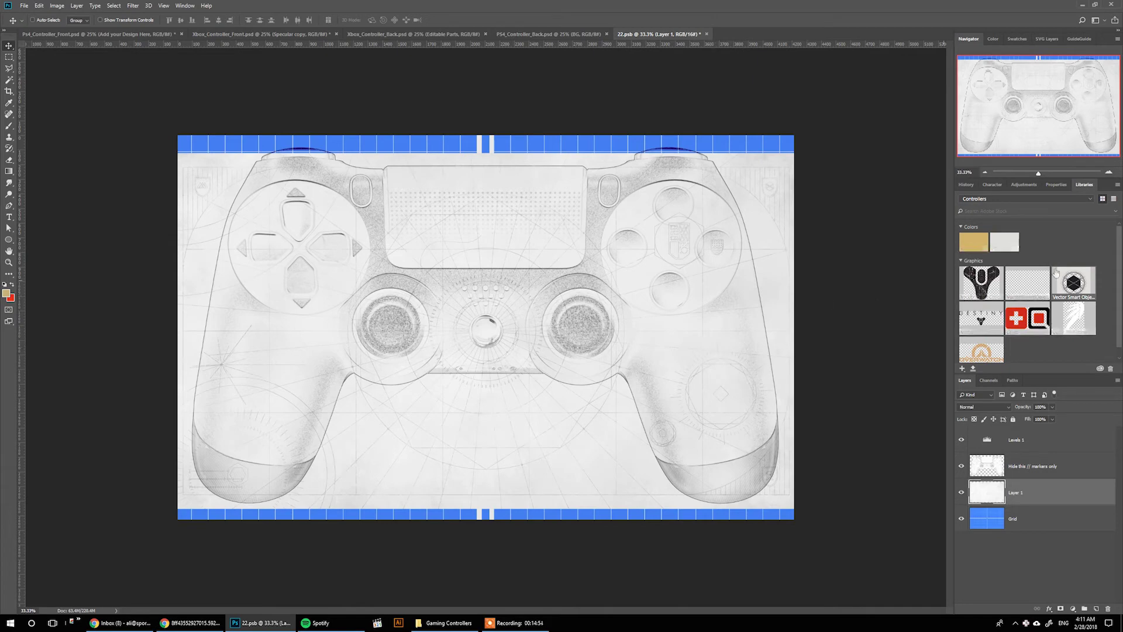
Place the hexagon emblem small on the right grip, rotated about nine degrees, in Pin Light.
left_click_drag(1073, 282, 706, 326)
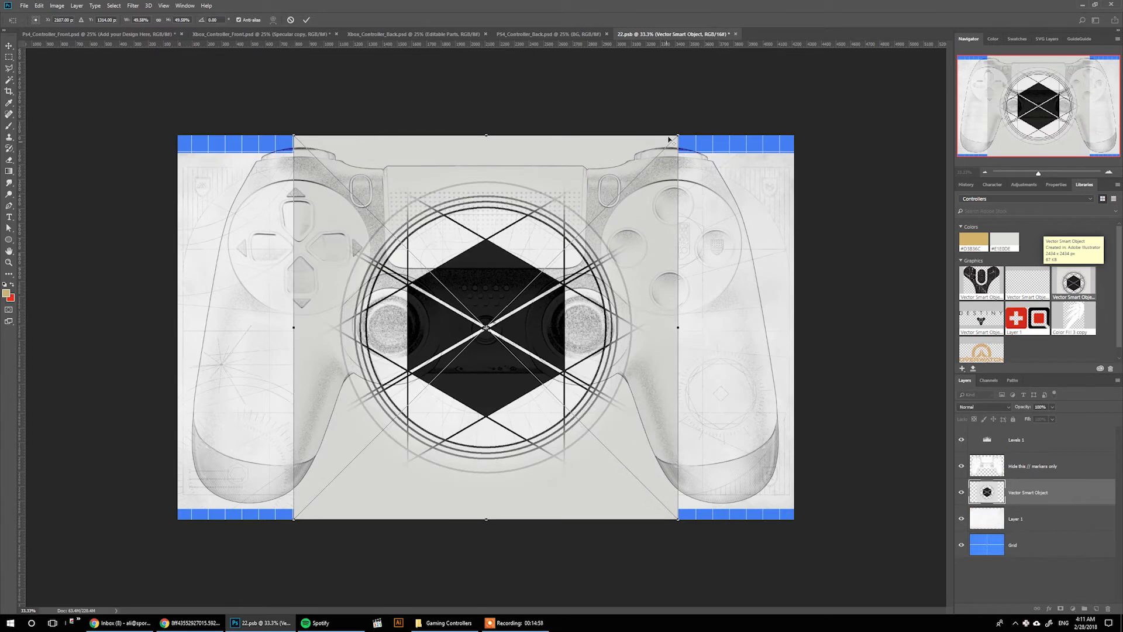
left_click_drag(676, 134, 560, 278)
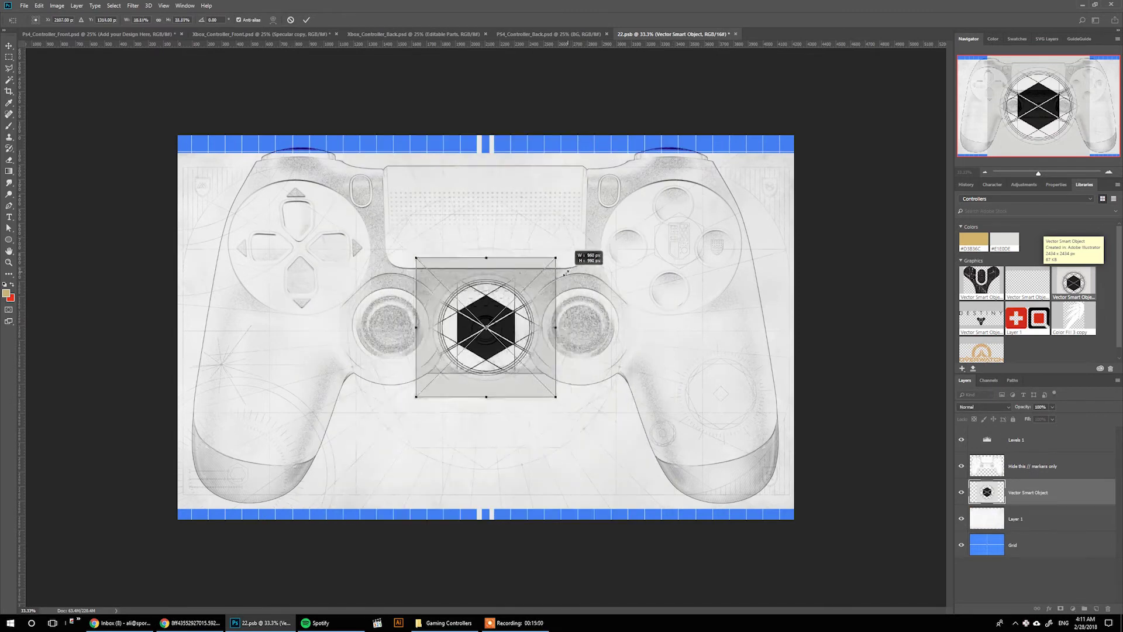
left_click_drag(537, 305, 761, 370)
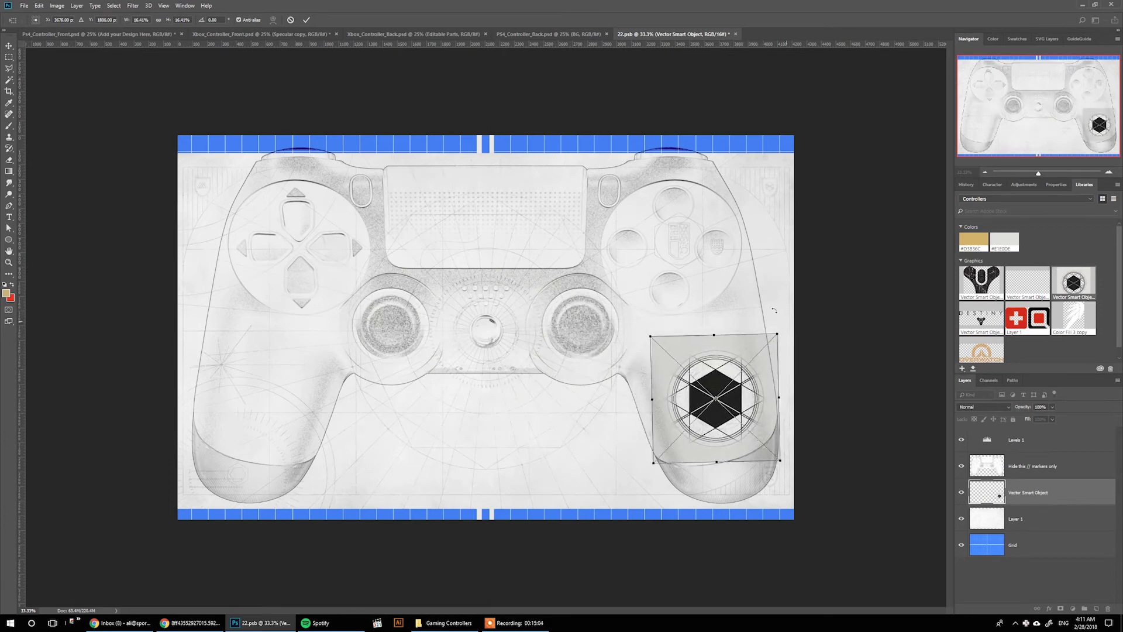
left_click_drag(784, 321, 775, 307)
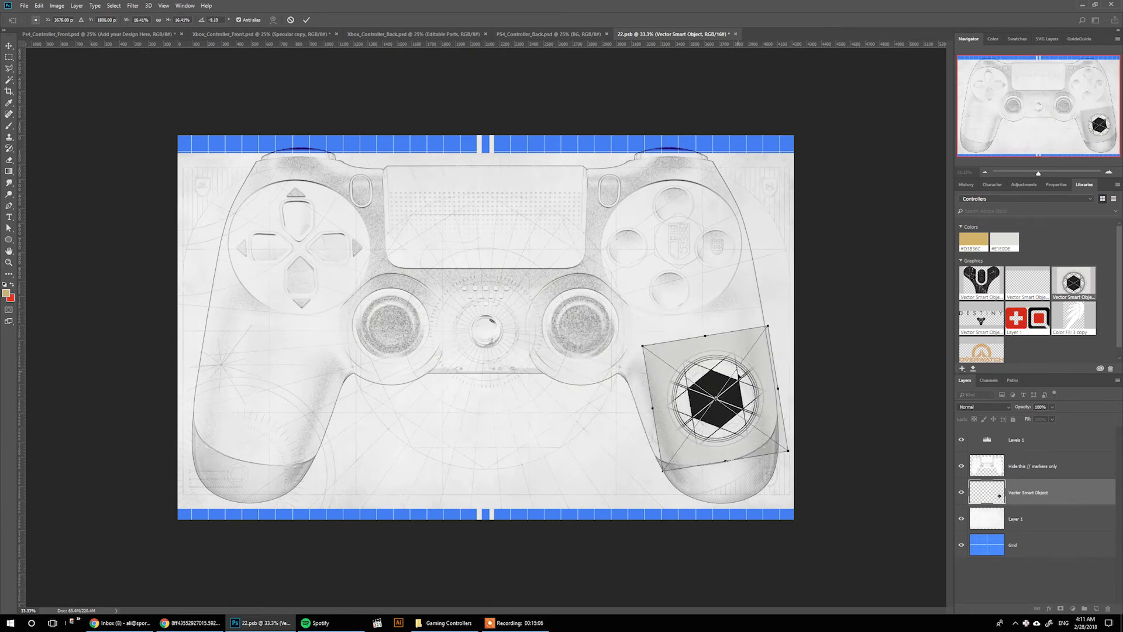
left_click_drag(741, 378, 742, 367)
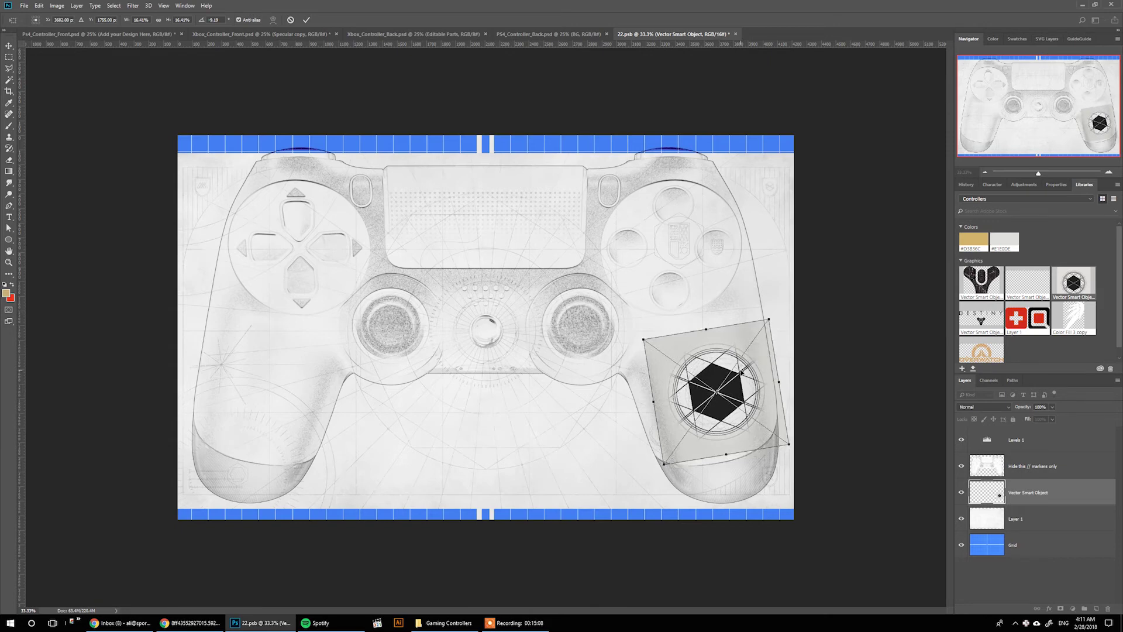
key("Return")
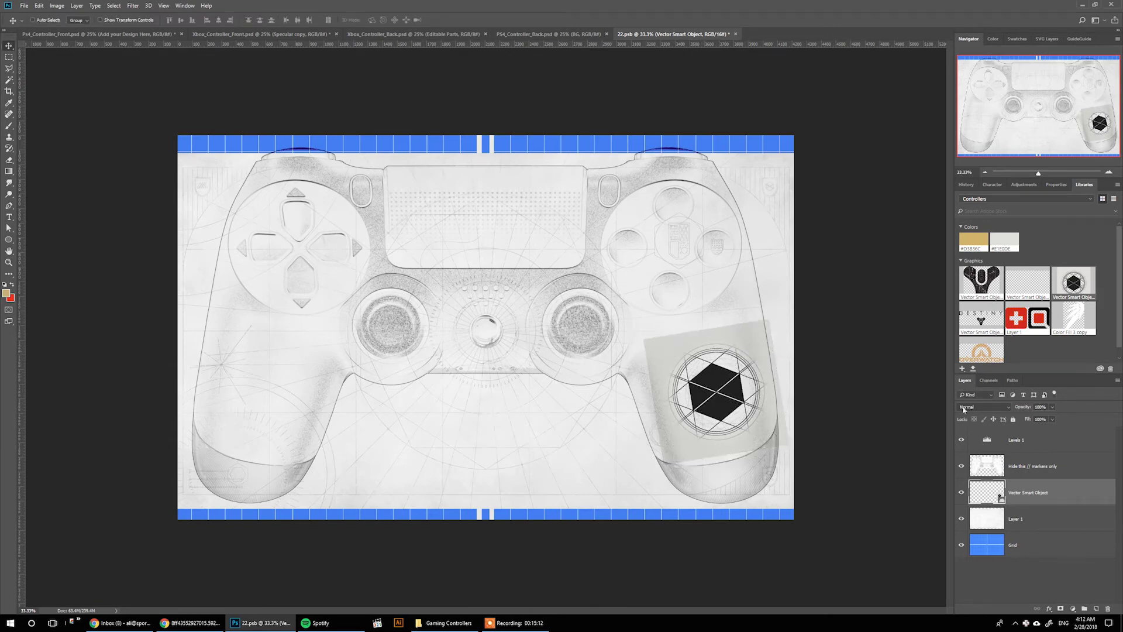
left_click(973, 408)
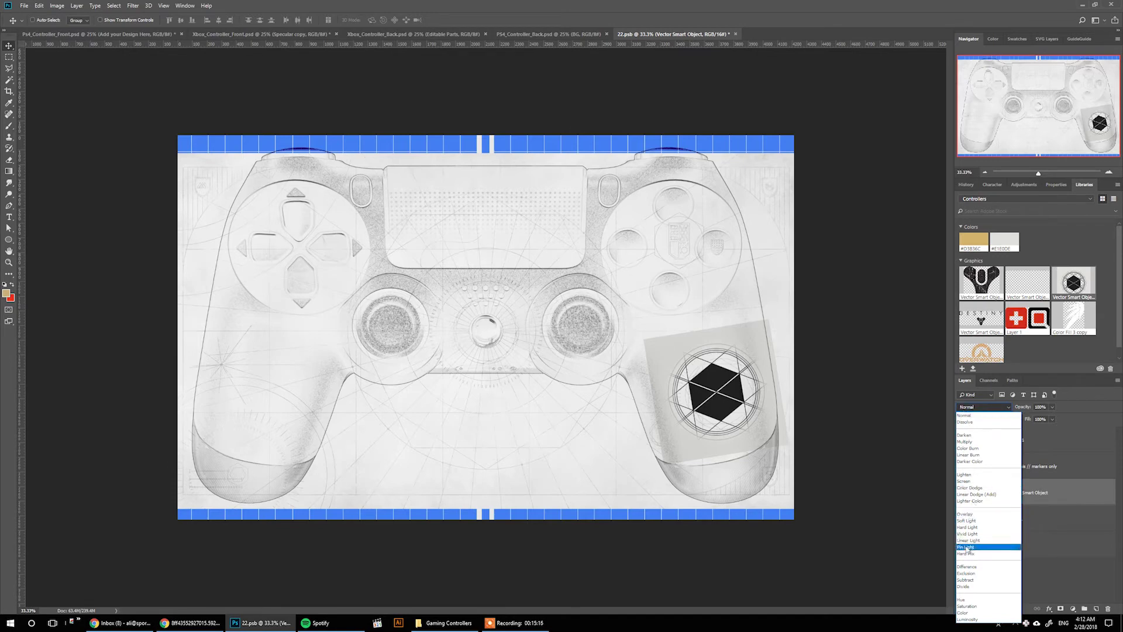
left_click(966, 551)
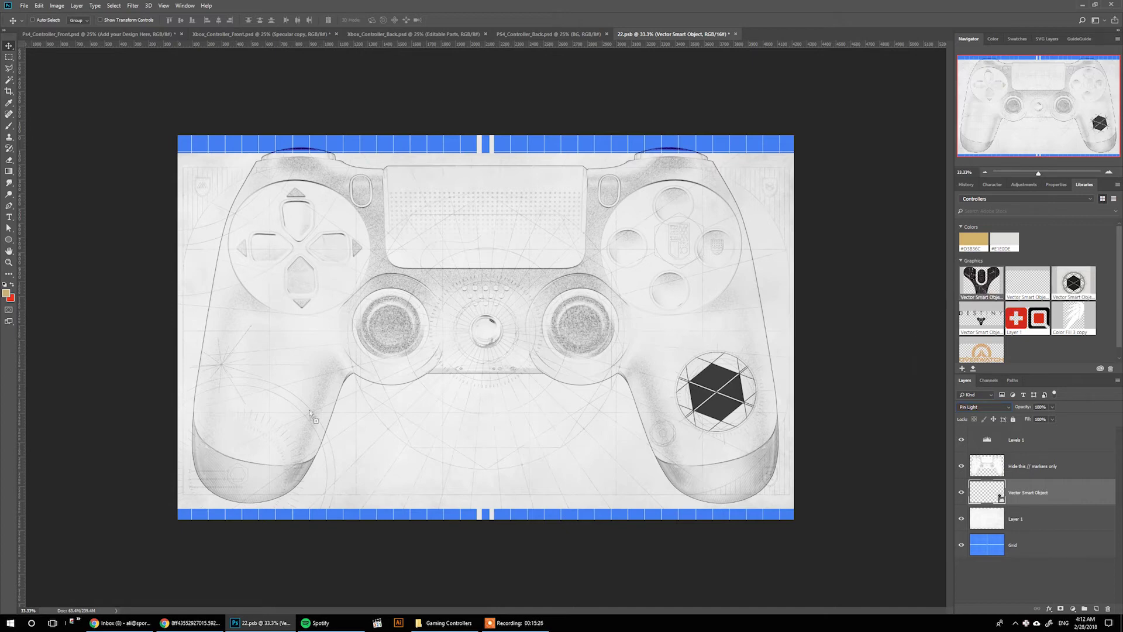
Place the Destiny logo from Libraries on the left grip.
left_click_drag(982, 280, 272, 392)
key("Return")
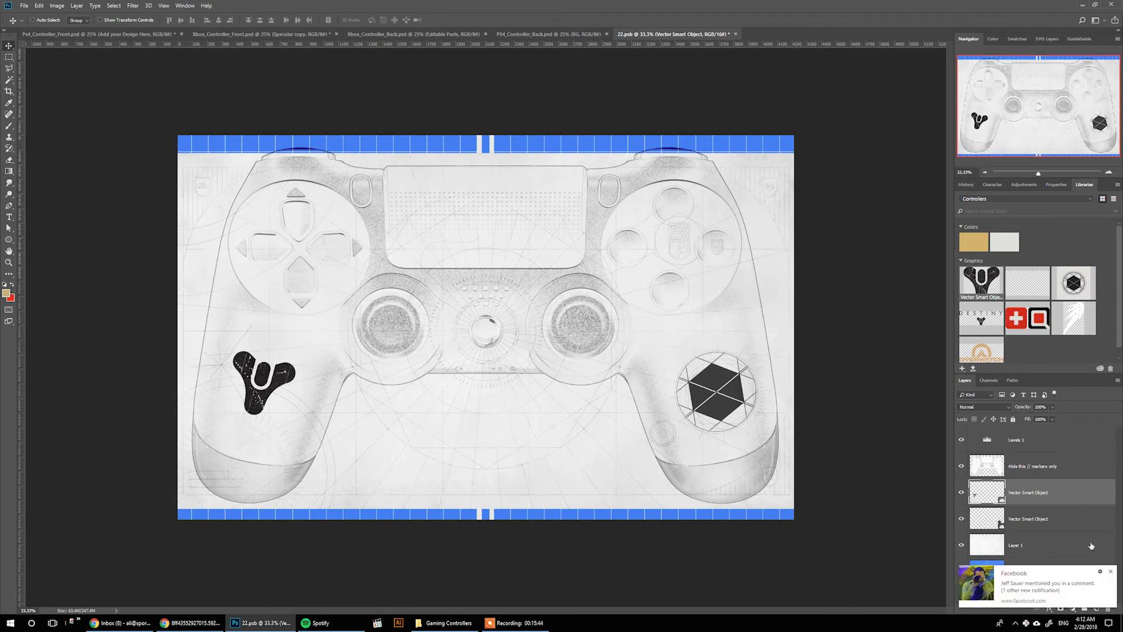
left_click(1111, 572)
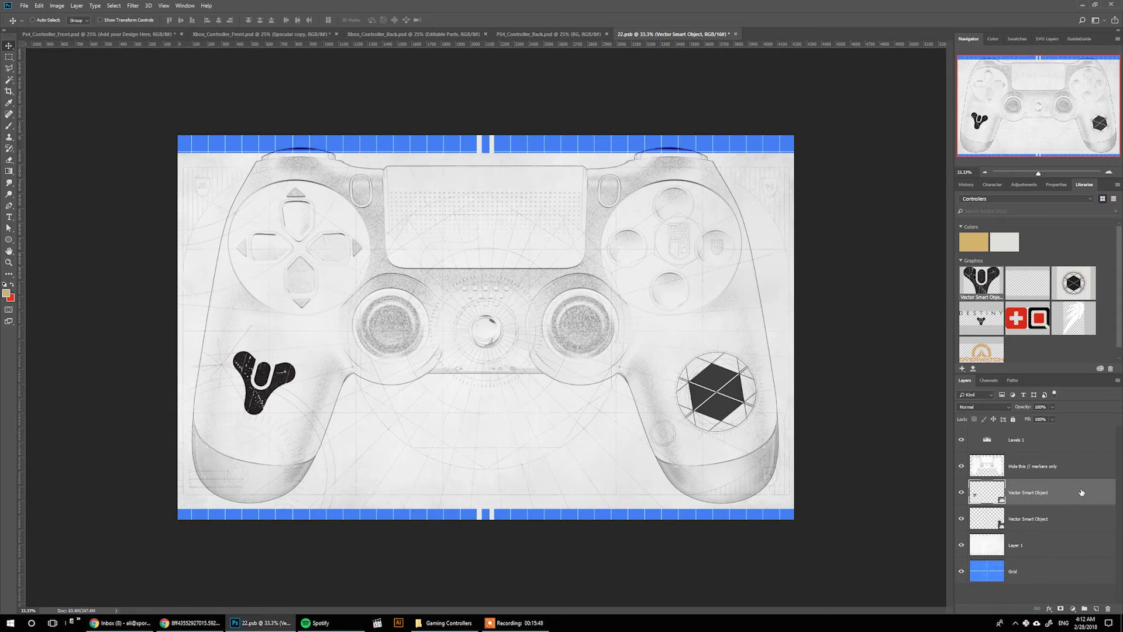
Give the Destiny logo a gold d0b17a Color Overlay and hide Layer 1 and Grid.
double_click(1078, 491)
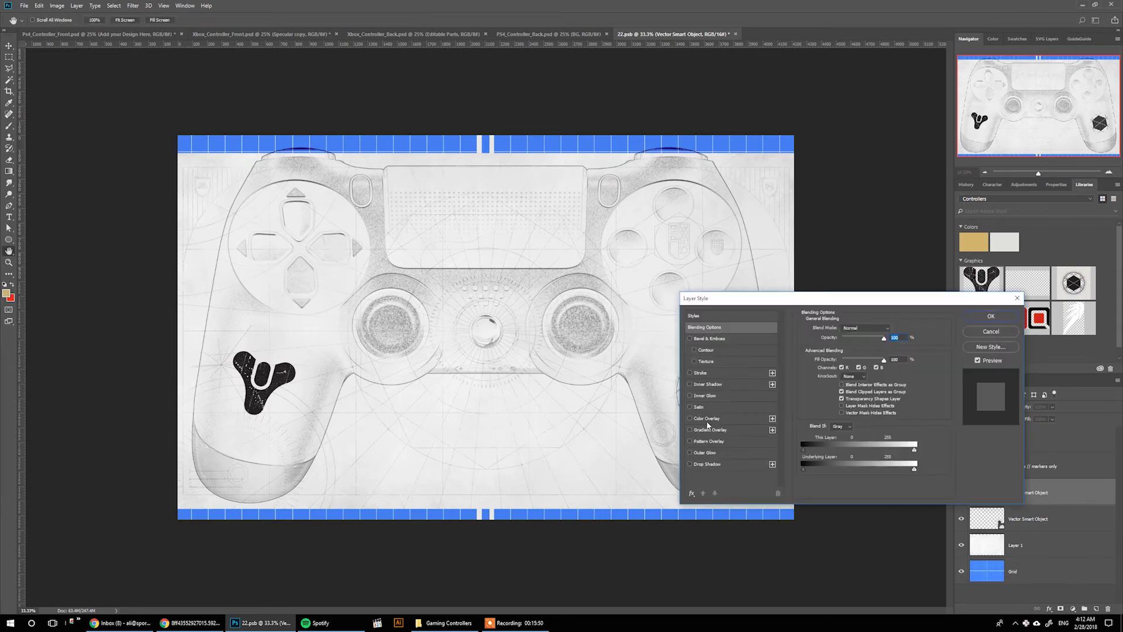
left_click(707, 421)
left_click(893, 331)
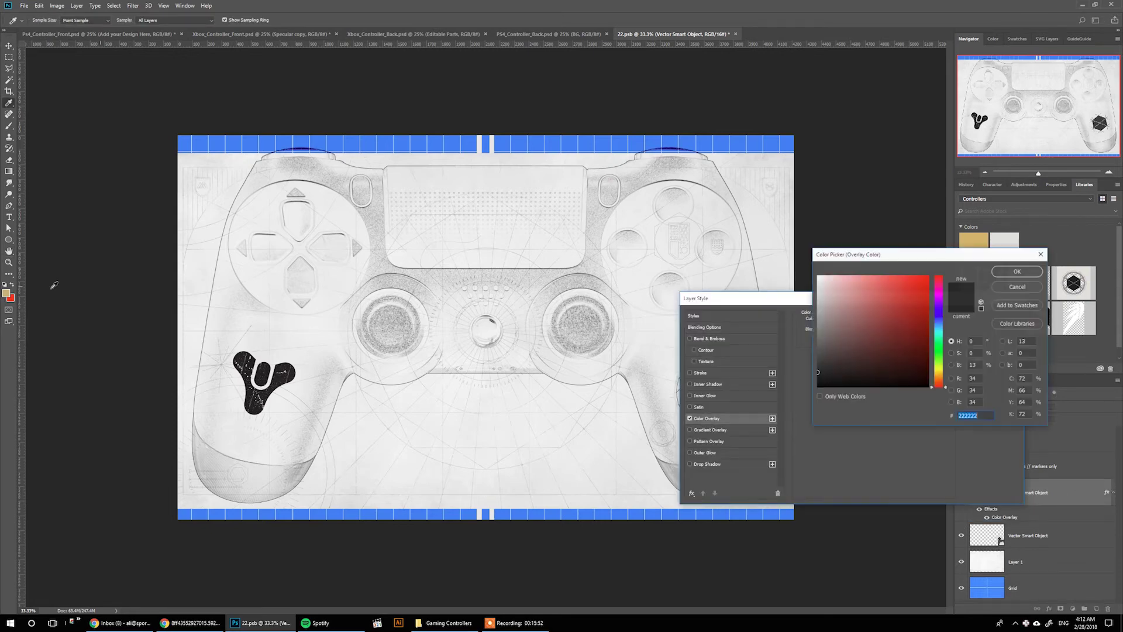
left_click(10, 292)
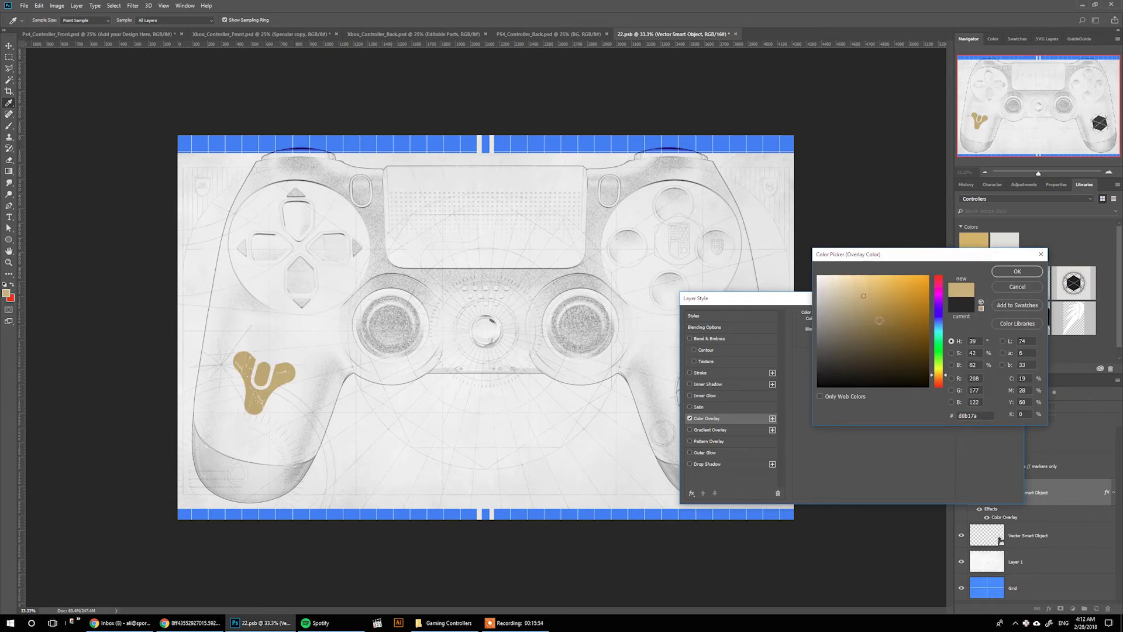
left_click(1012, 272)
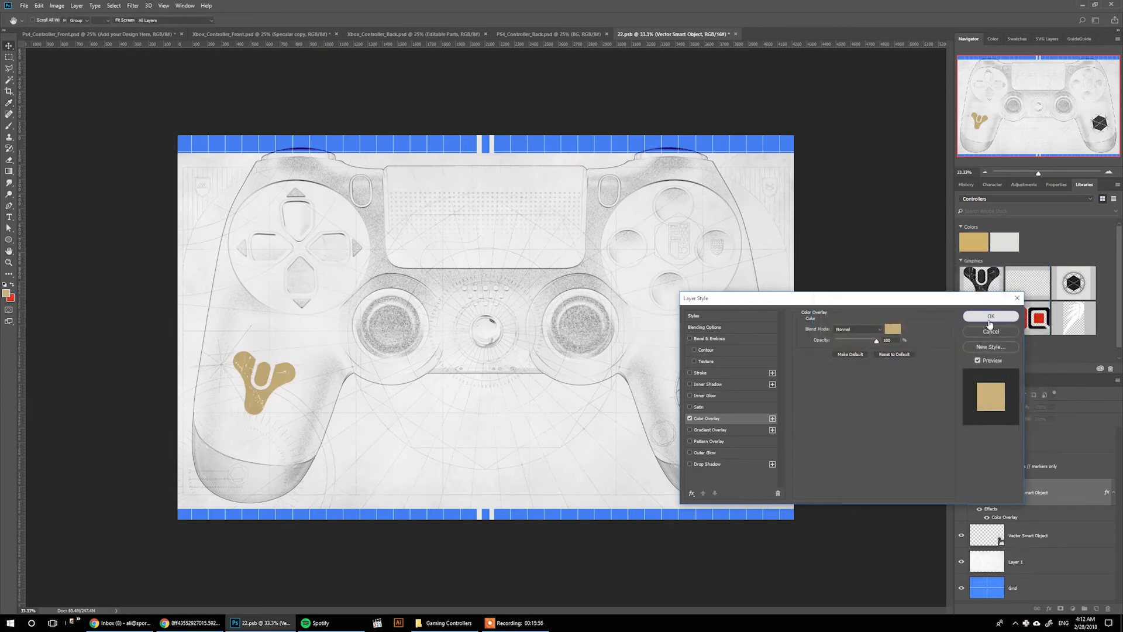
left_click(991, 321)
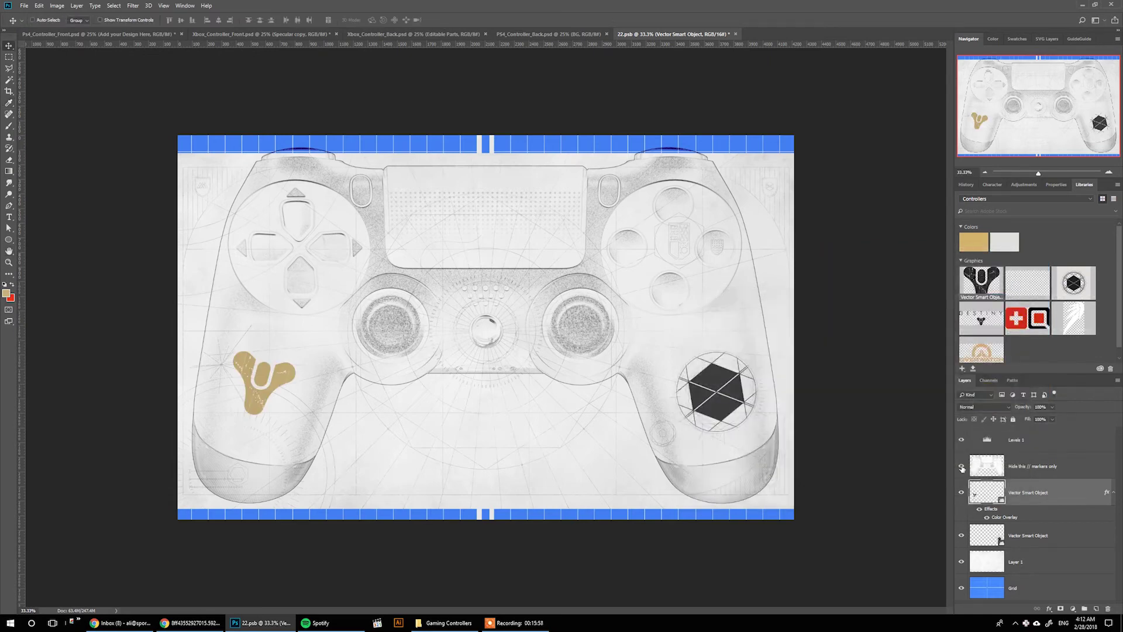
left_click(961, 562)
left_click(961, 588)
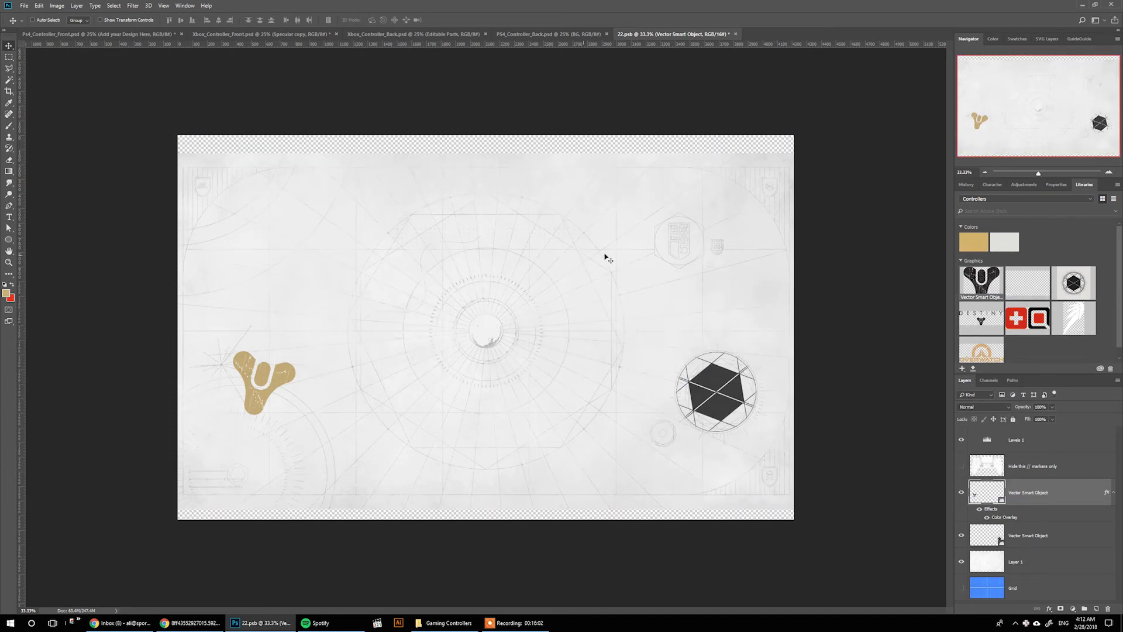
Save and close 22.psb, then make the X button symbol gold from Libraries.
left_click(733, 34)
key("Return")
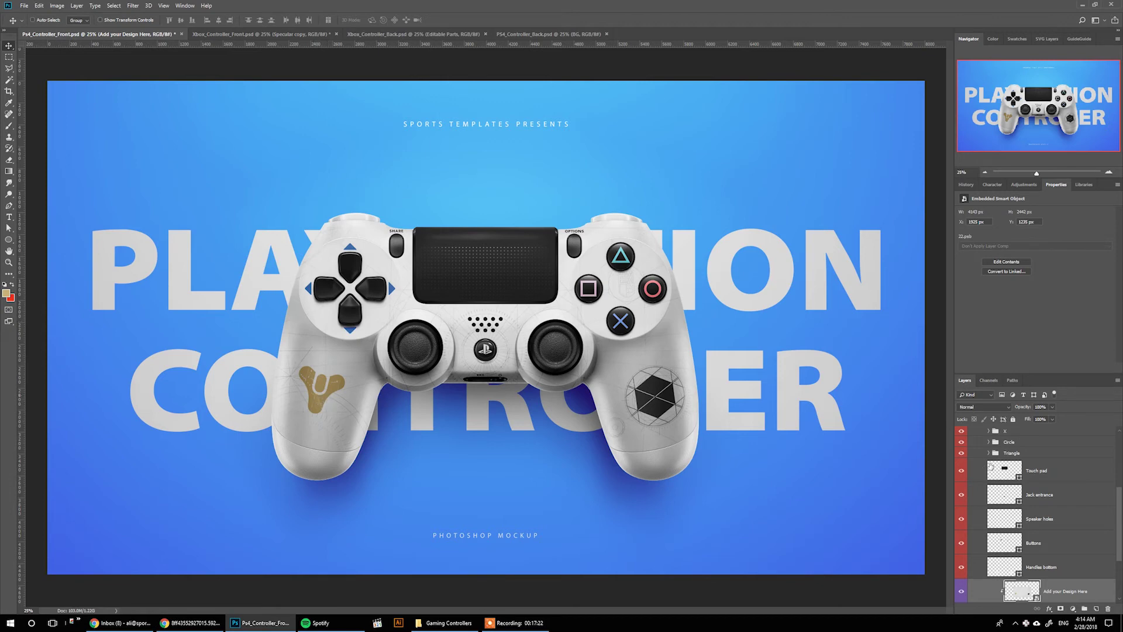
scroll(1005, 461, "up", 1)
left_click(1002, 455)
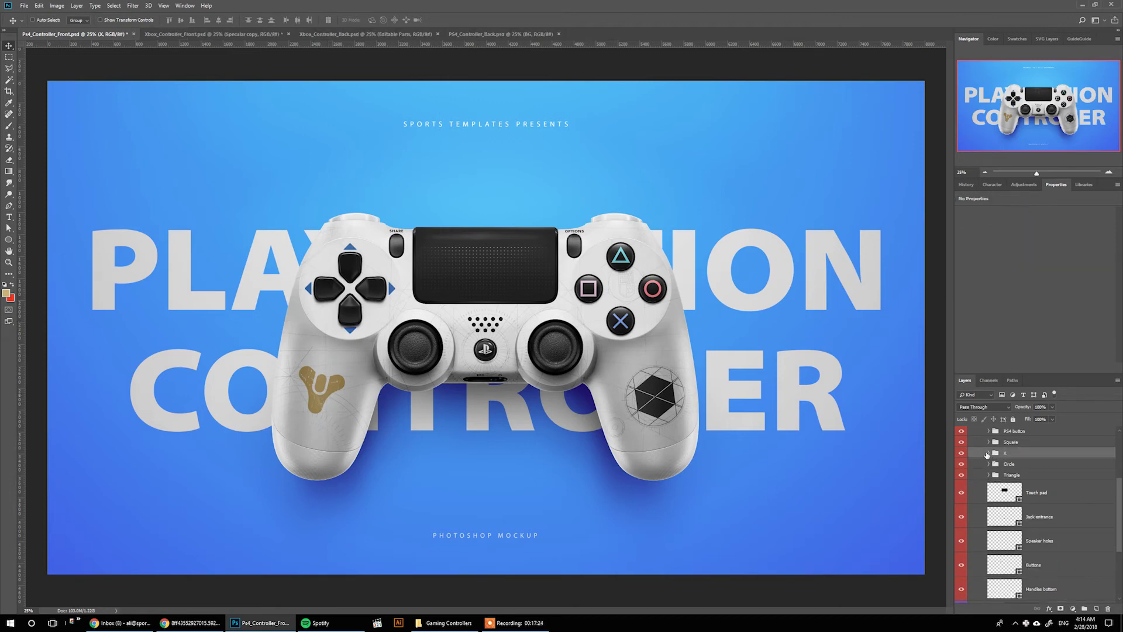
left_click(991, 455)
left_click(1022, 473)
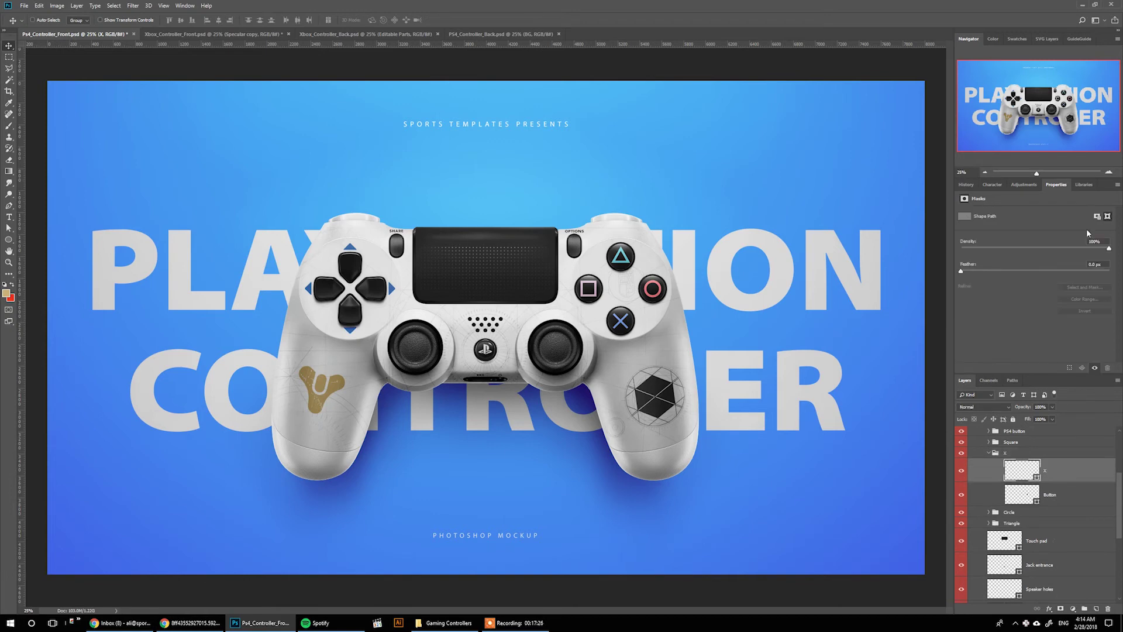
left_click(1085, 185)
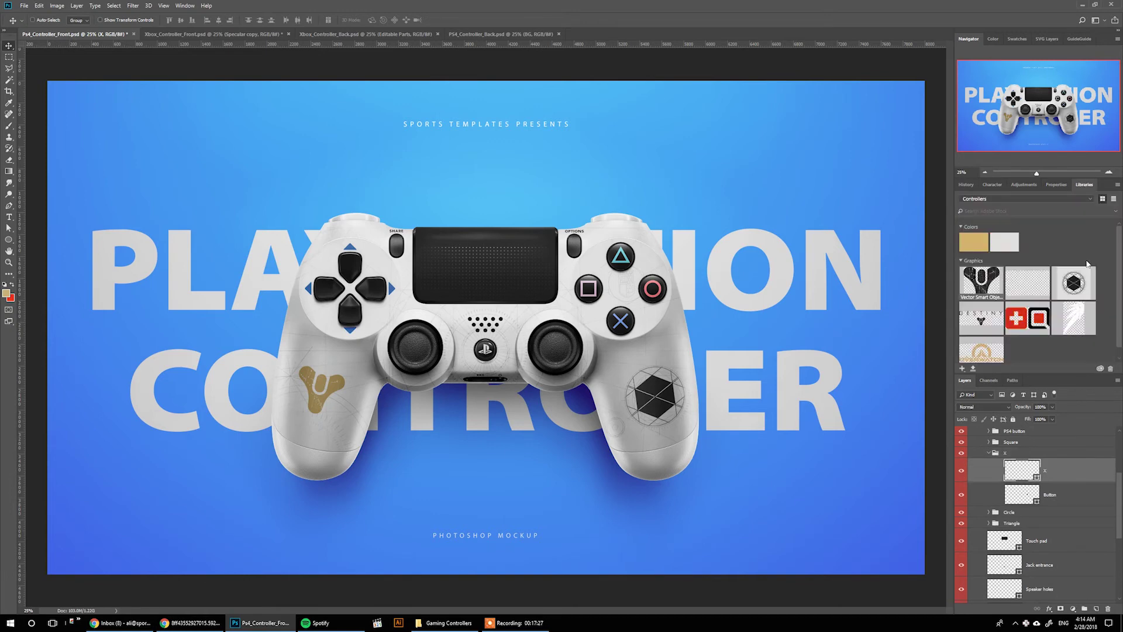
left_click(974, 248)
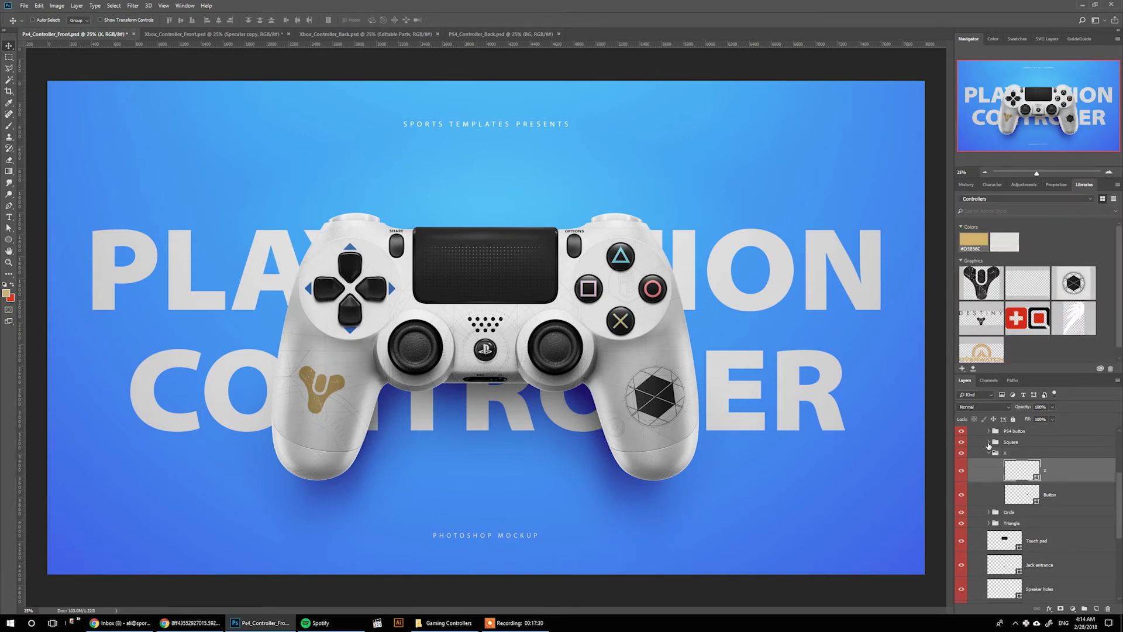
Make the square, circle and triangle button symbols gold.
left_click(989, 442)
left_click(1022, 458)
left_click(972, 241)
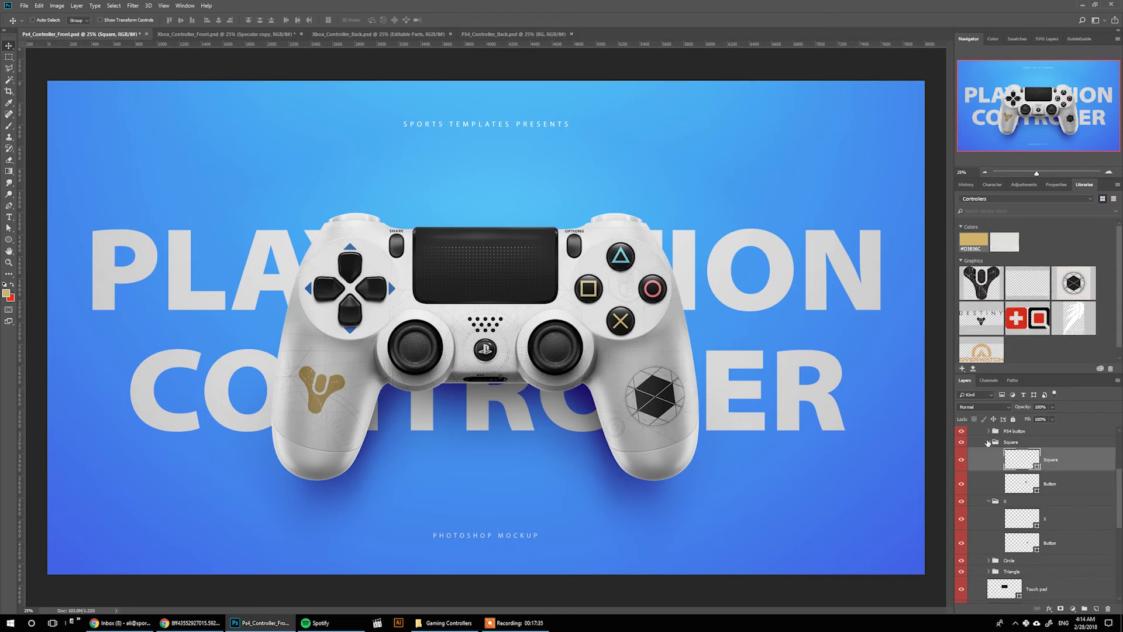
left_click(990, 443)
left_click(989, 452)
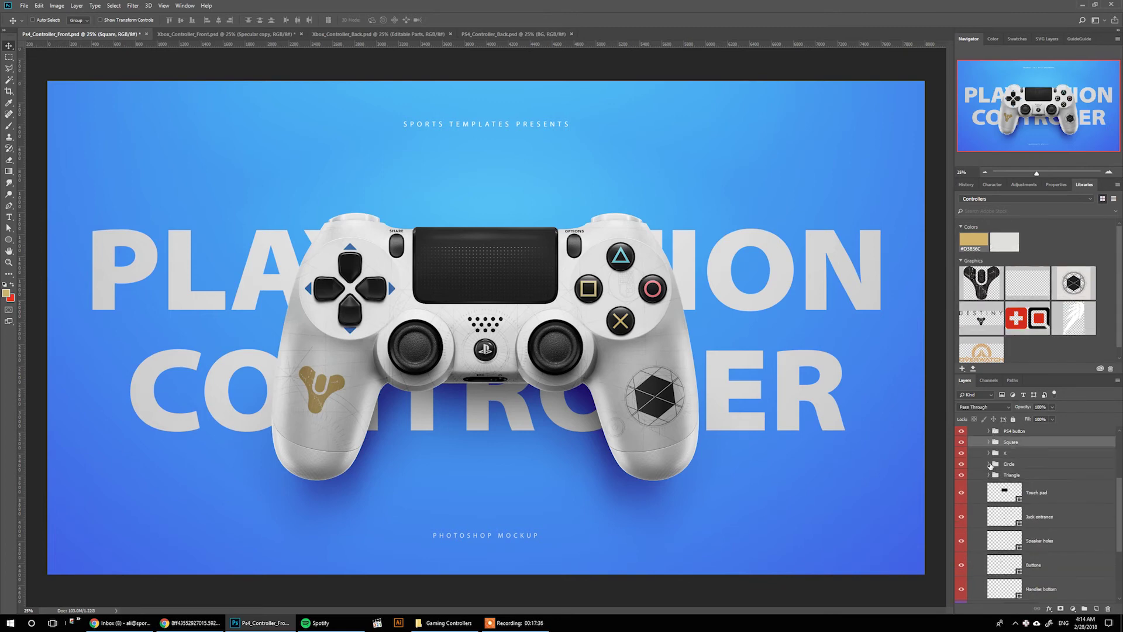
left_click(990, 464)
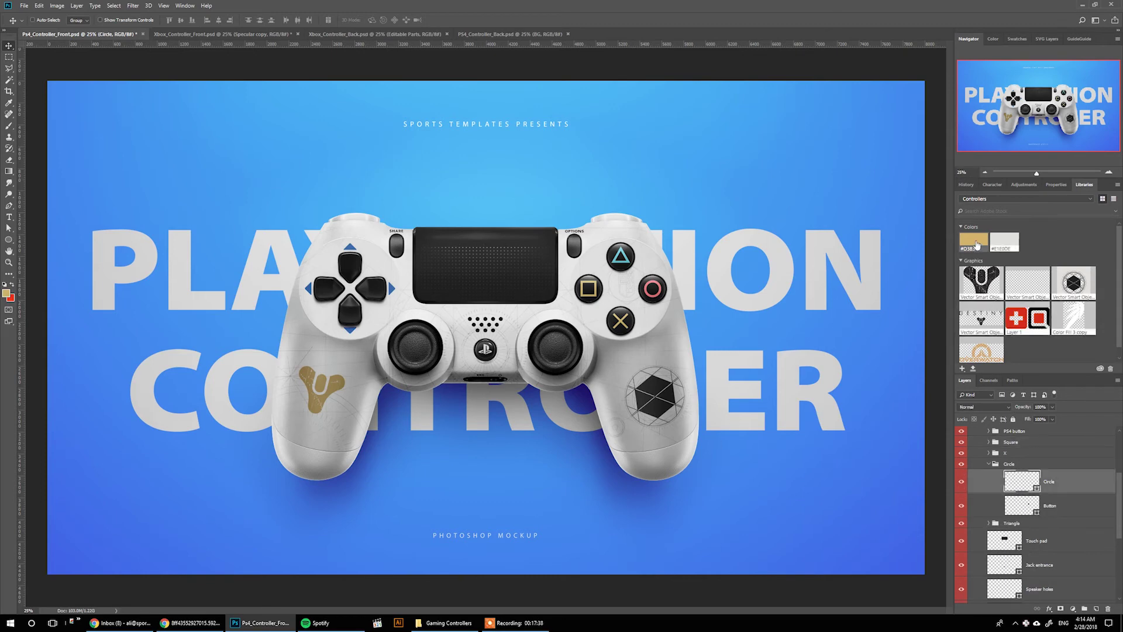
left_click(974, 244)
left_click(991, 463)
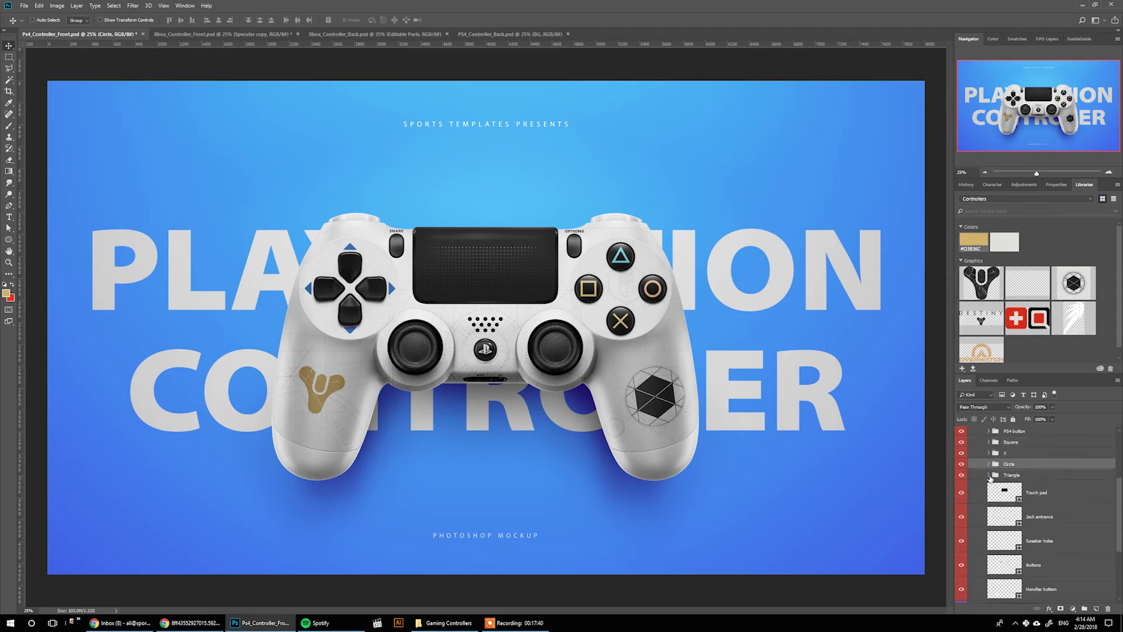
left_click(991, 476)
left_click(1014, 491)
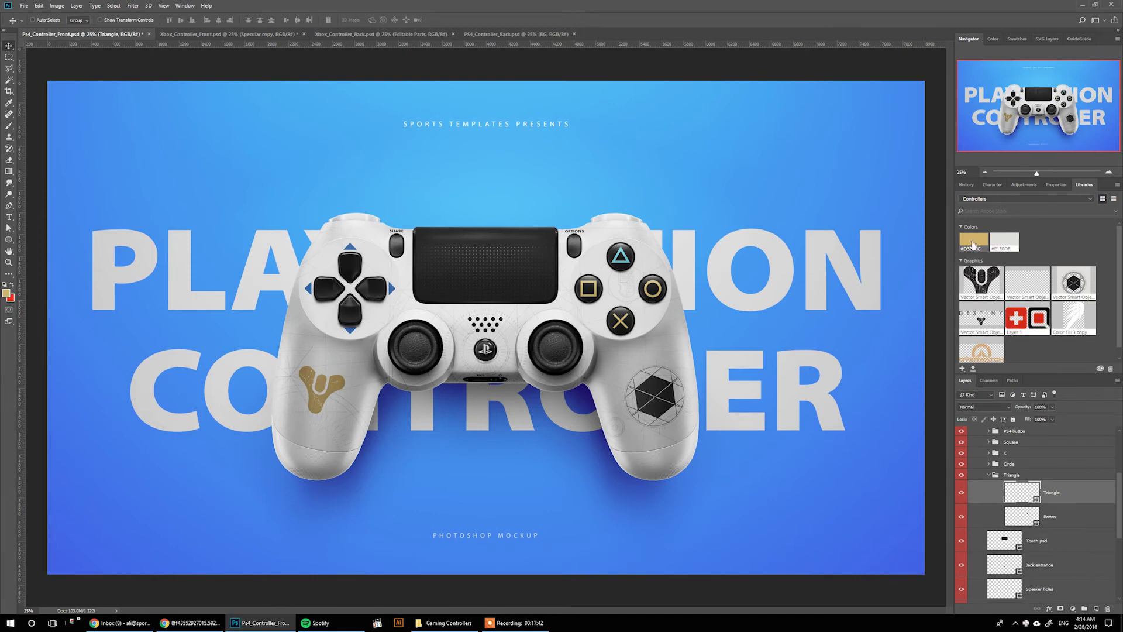
left_click(990, 475)
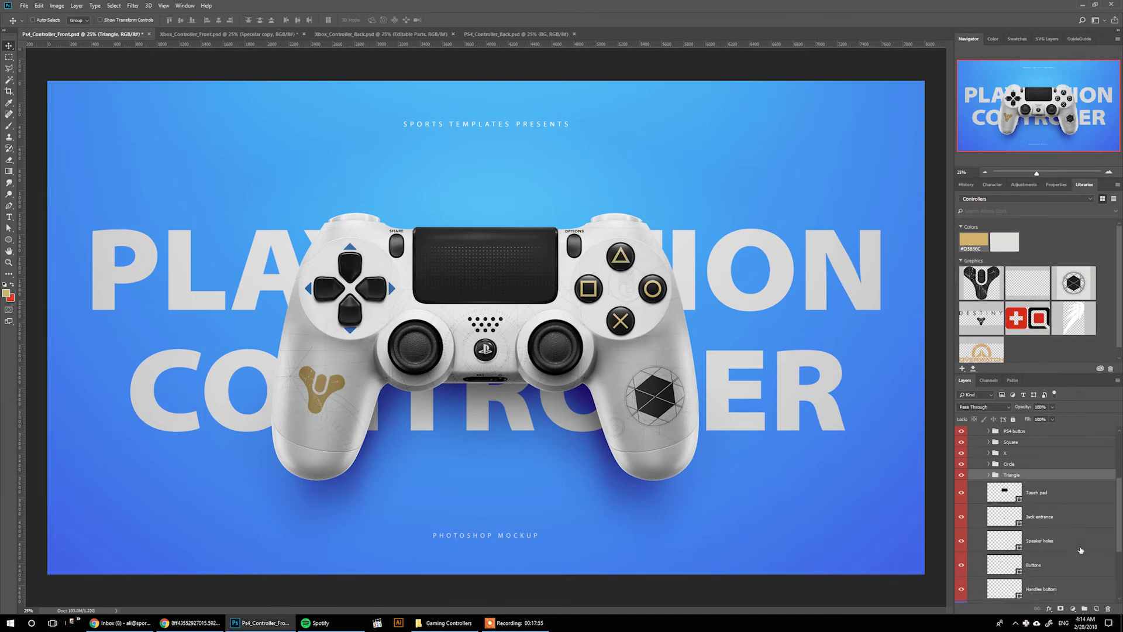
scroll(1047, 521, "up", 3)
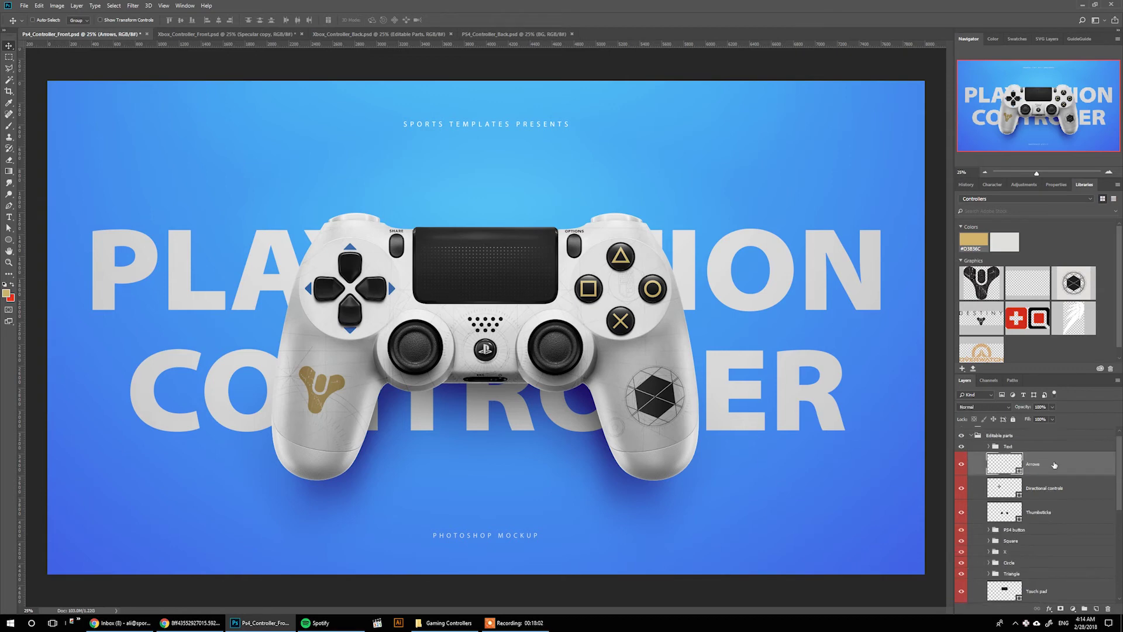
Fill the d-pad Arrows layer with light grey #CCCCCC.
left_click(1017, 466)
double_click(1009, 464)
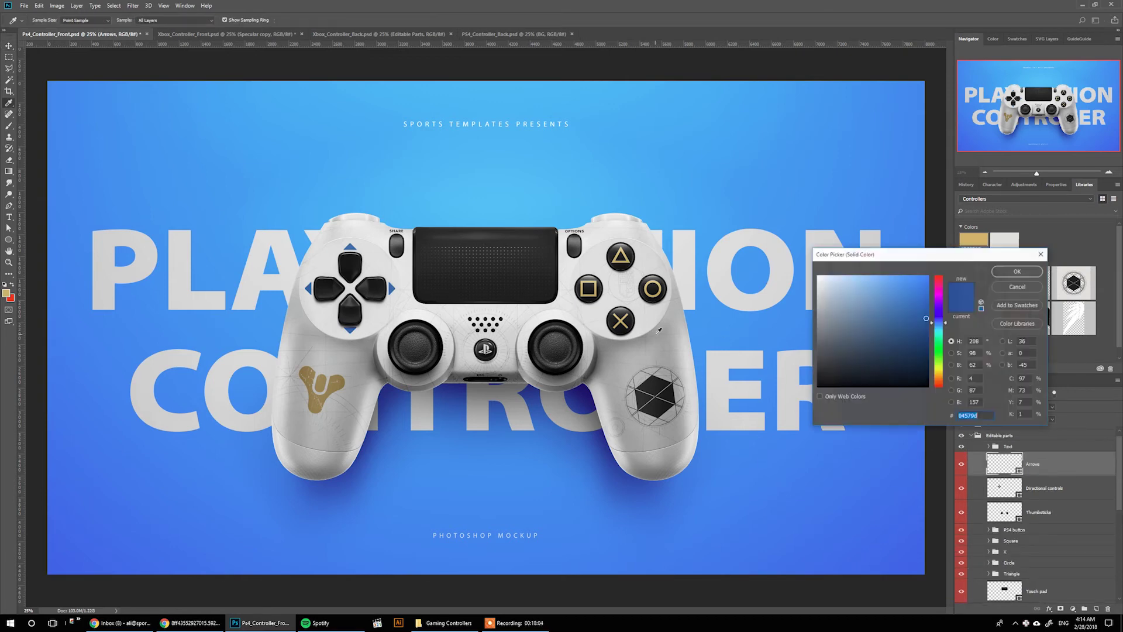
left_click(387, 261)
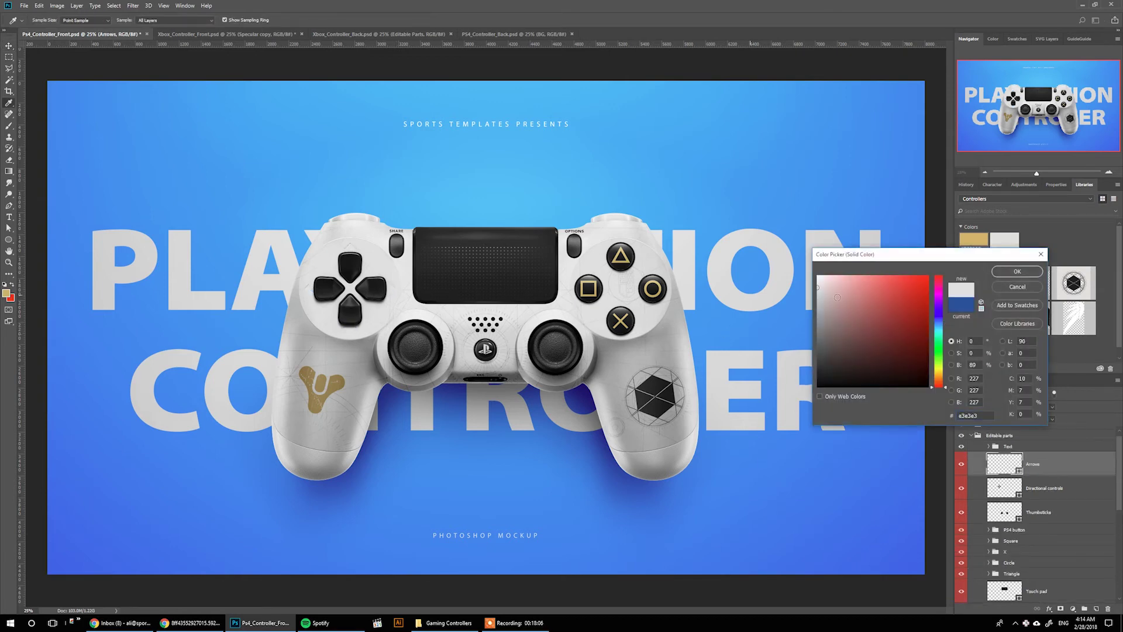
left_click_drag(814, 296, 814, 304)
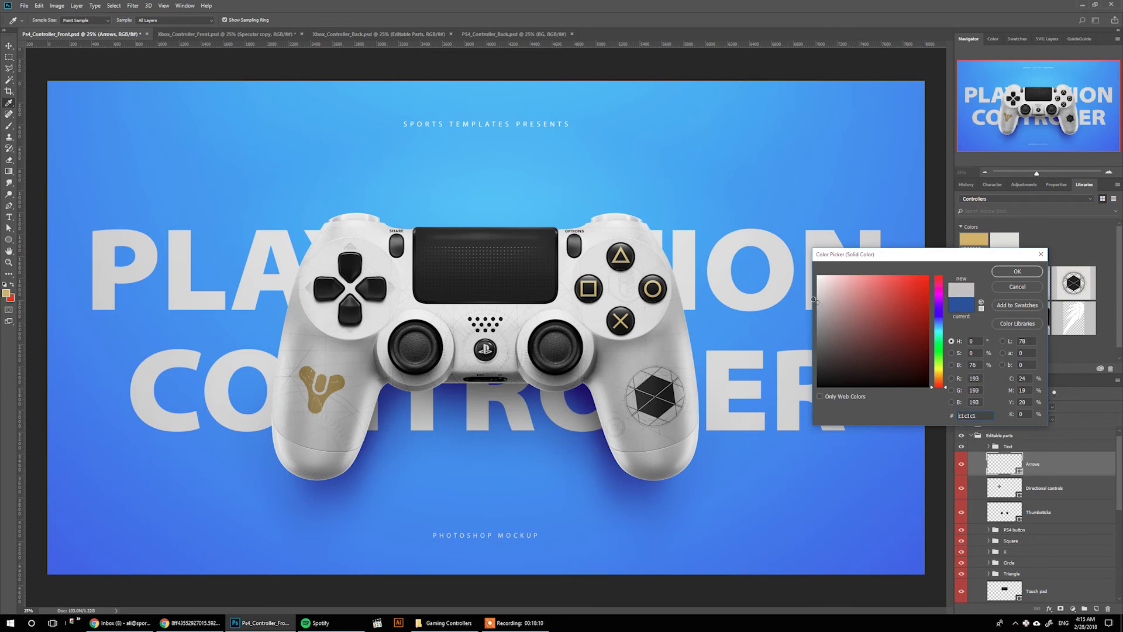
left_click_drag(814, 299, 814, 297)
left_click(1017, 272)
left_click(981, 448)
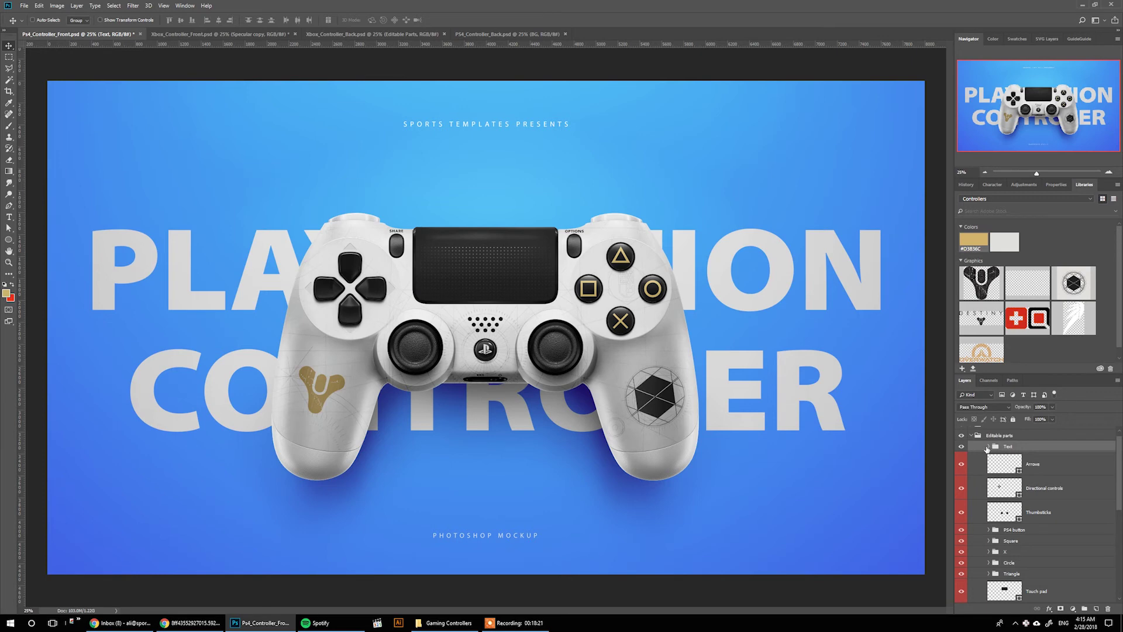
Give the Text group a gold Color Overlay and drag the DESTINY logo onto the touchpad.
double_click(1039, 451)
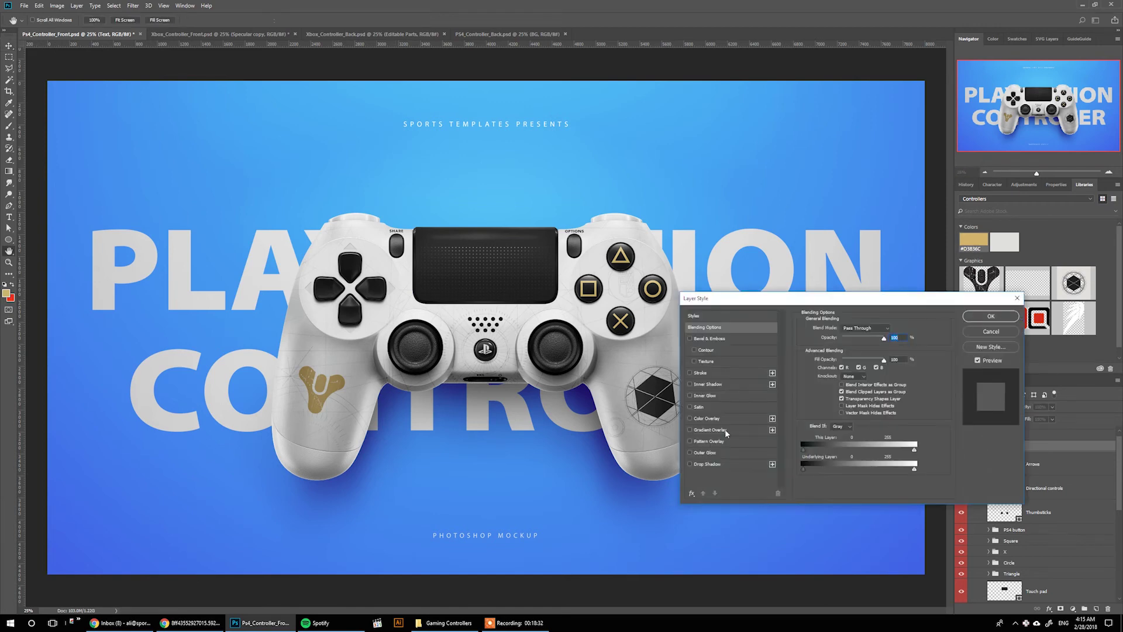
left_click(704, 418)
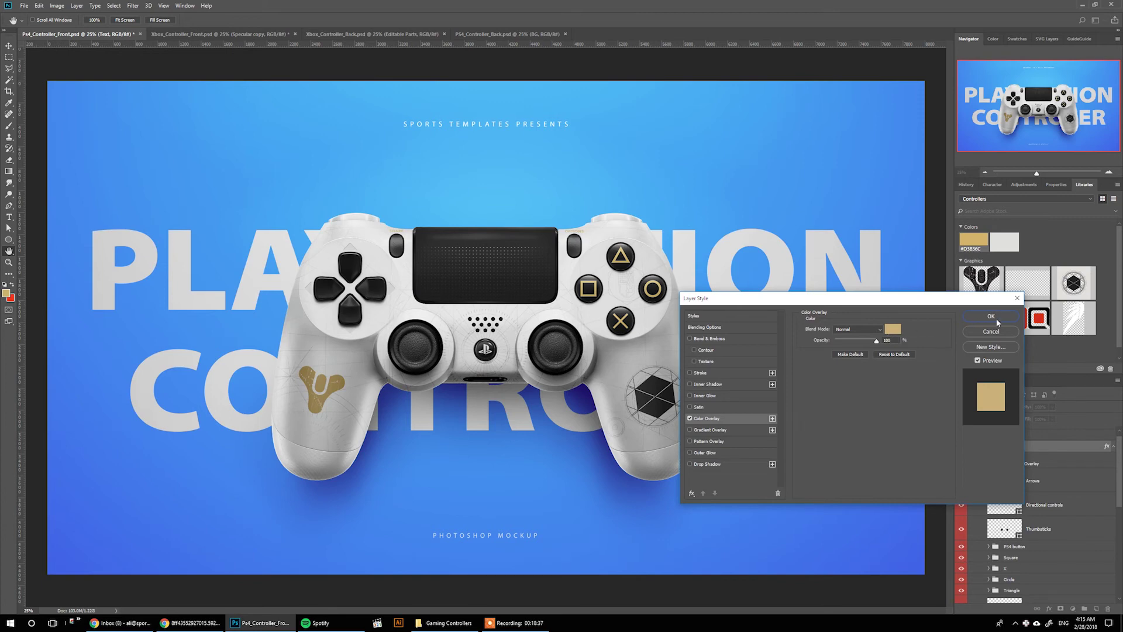
key("Return")
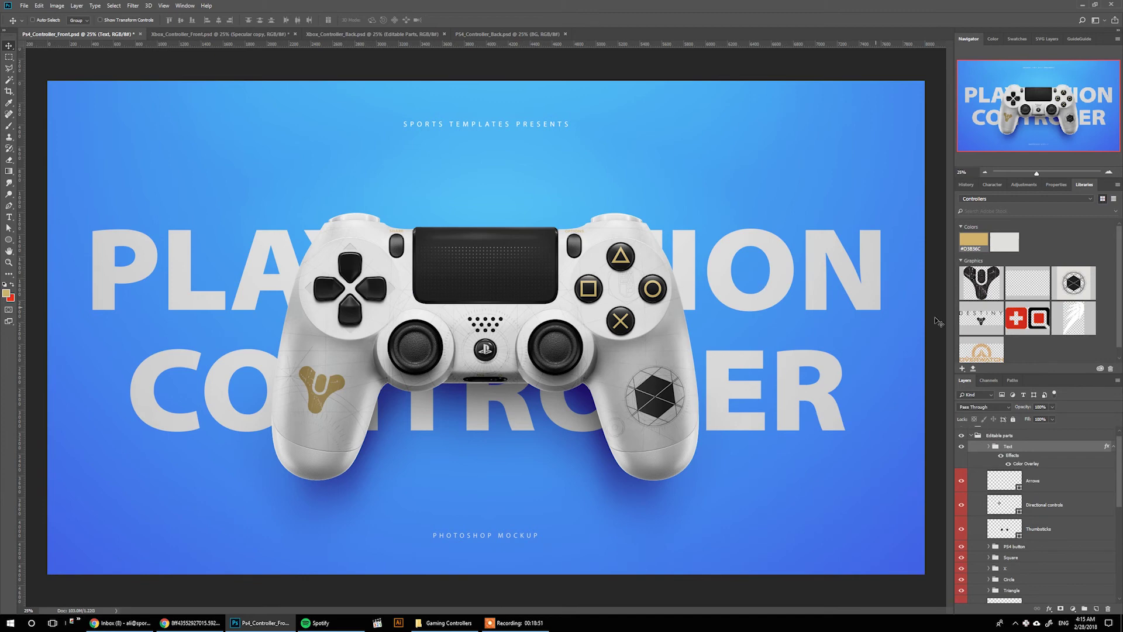
left_click_drag(531, 310, 479, 268)
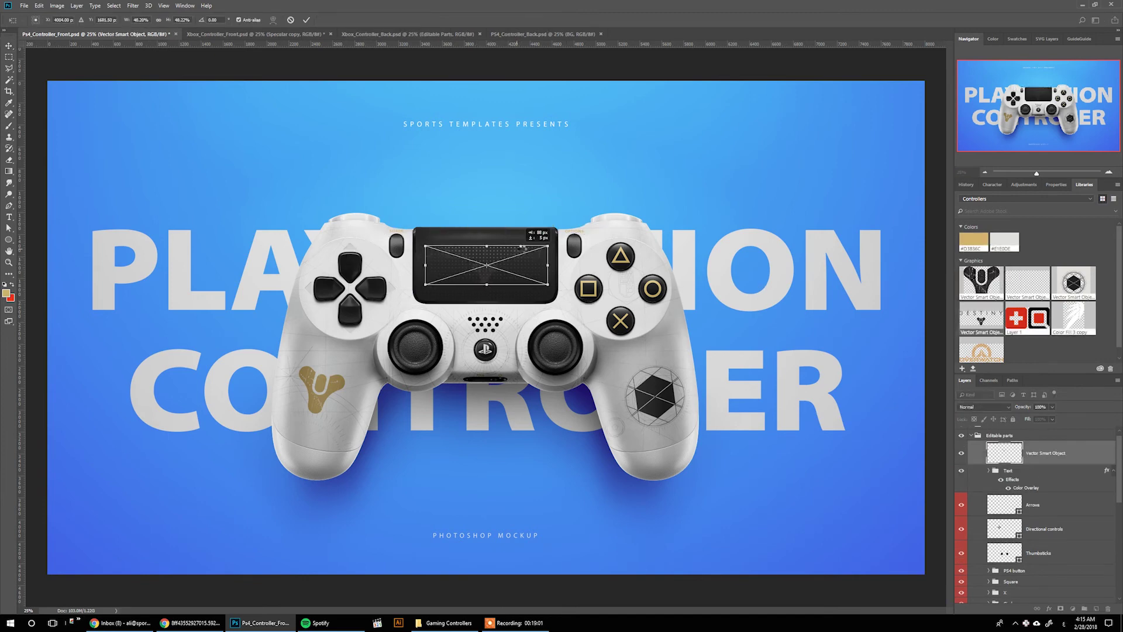
Place the DESTINY logo and give it a light grey #d0d0d0 Color Overlay.
key("Return")
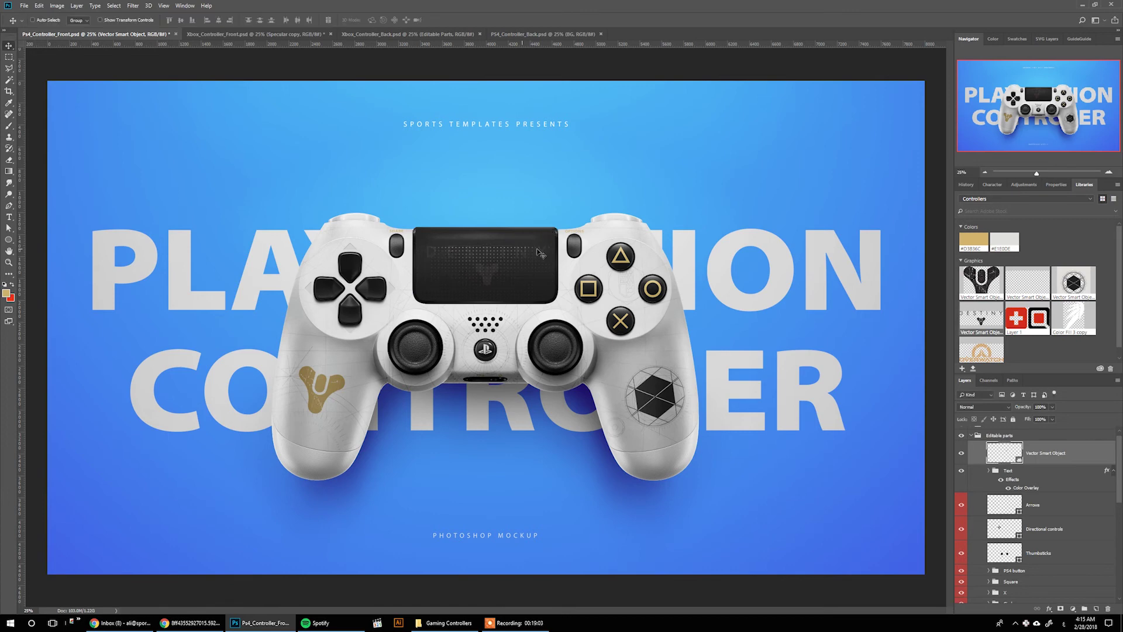
double_click(1078, 454)
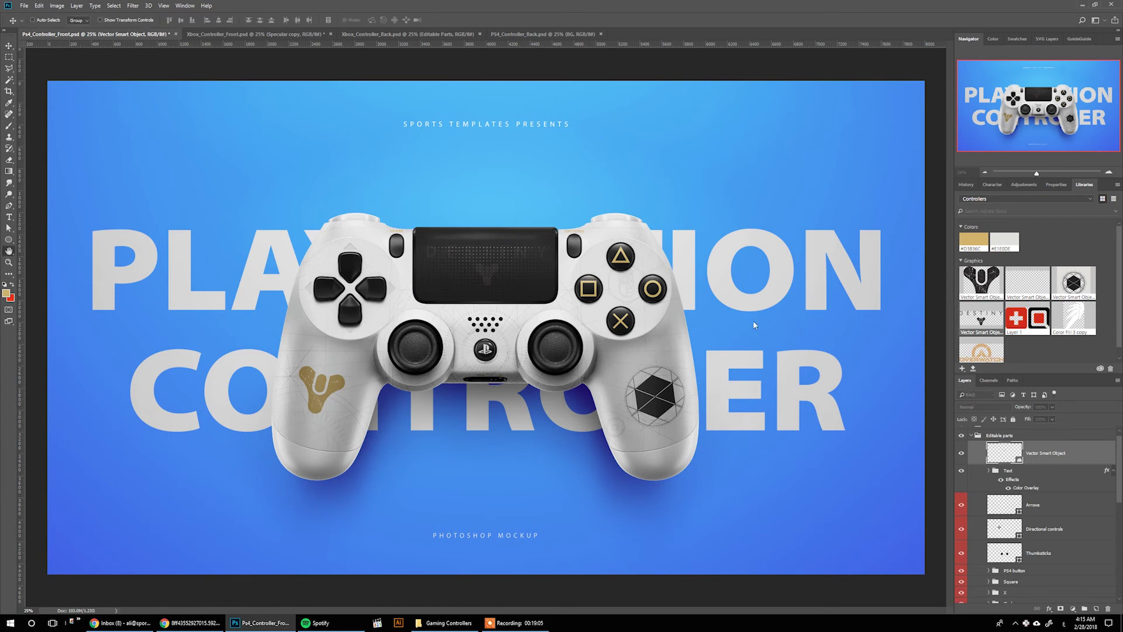
left_click(706, 419)
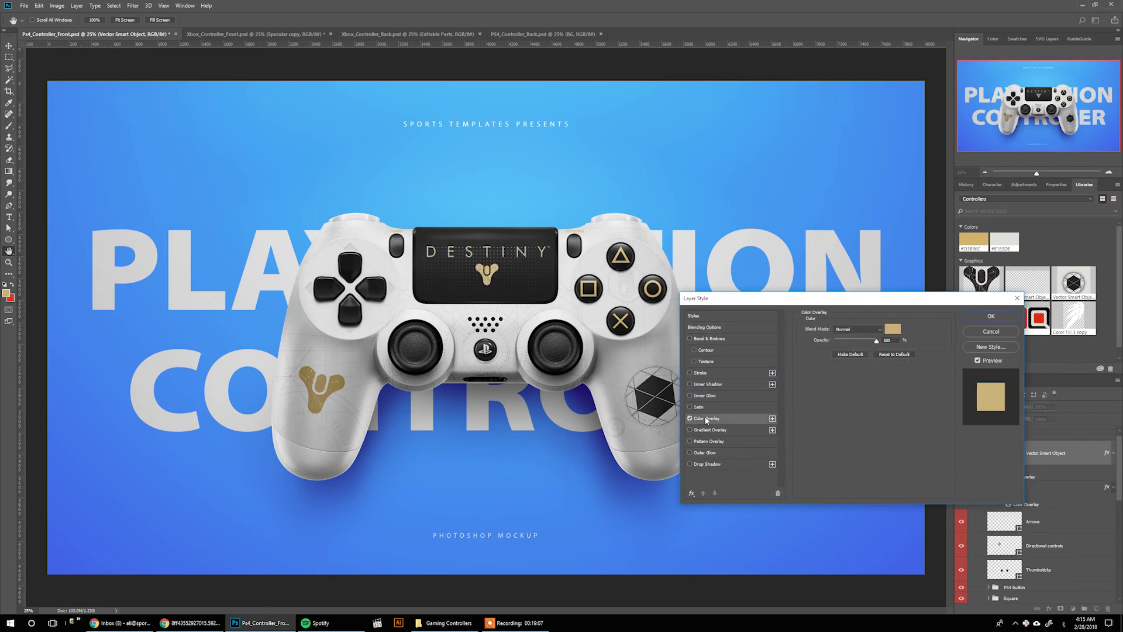
left_click(892, 328)
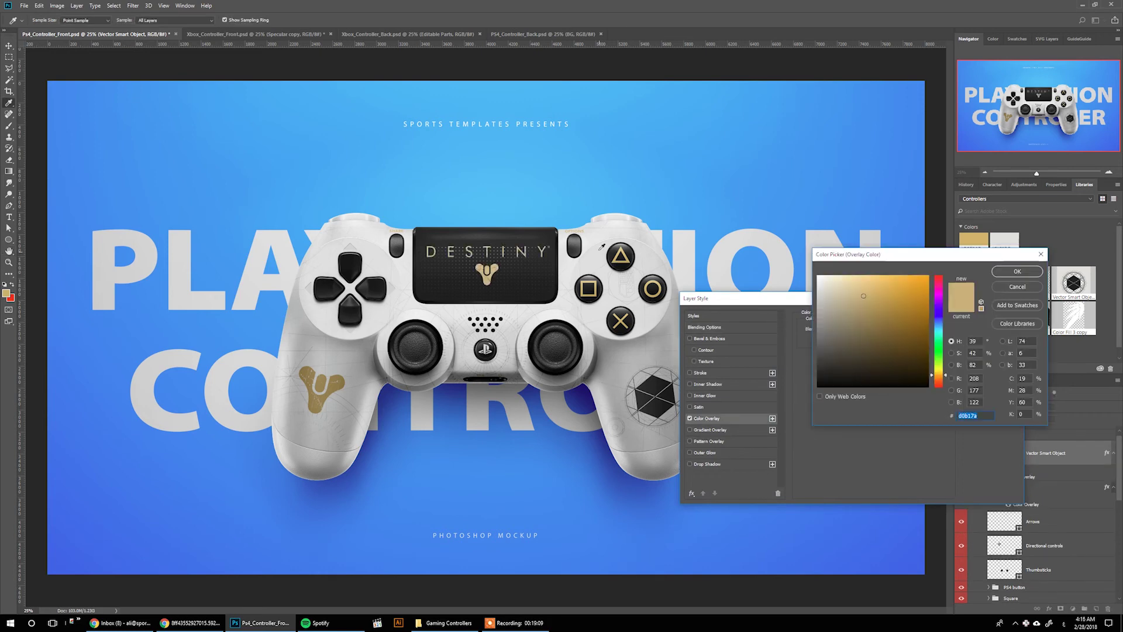
left_click(1004, 241)
left_click_drag(825, 297, 812, 296)
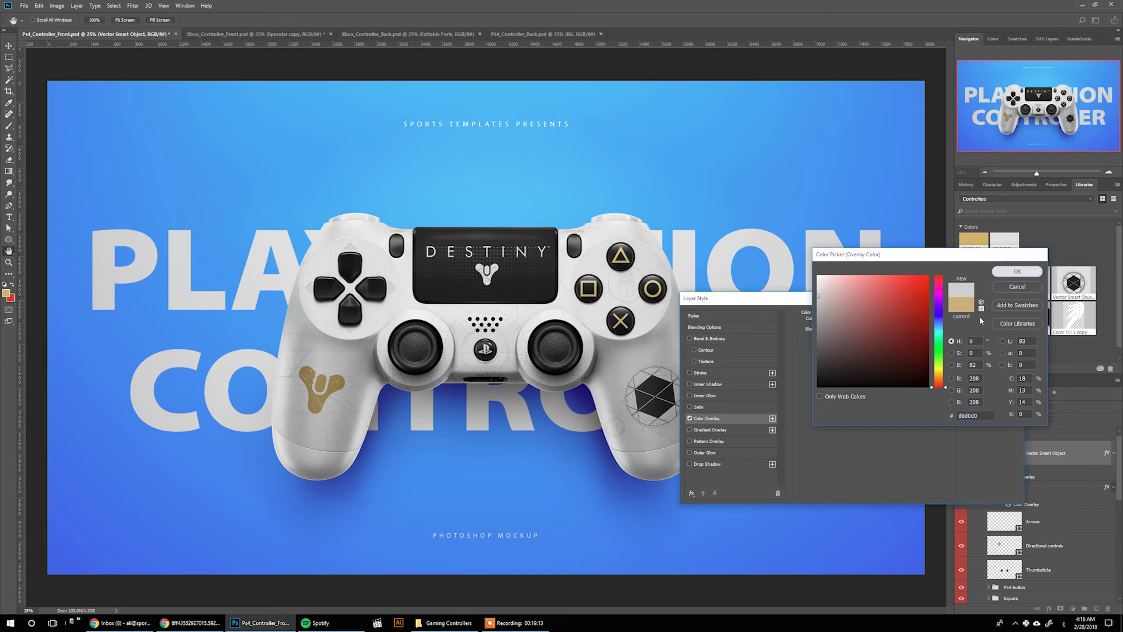
left_click(1017, 272)
left_click(982, 318)
Scale the DESTINY logo down to fit inside the touchpad.
key("ctrl+t")
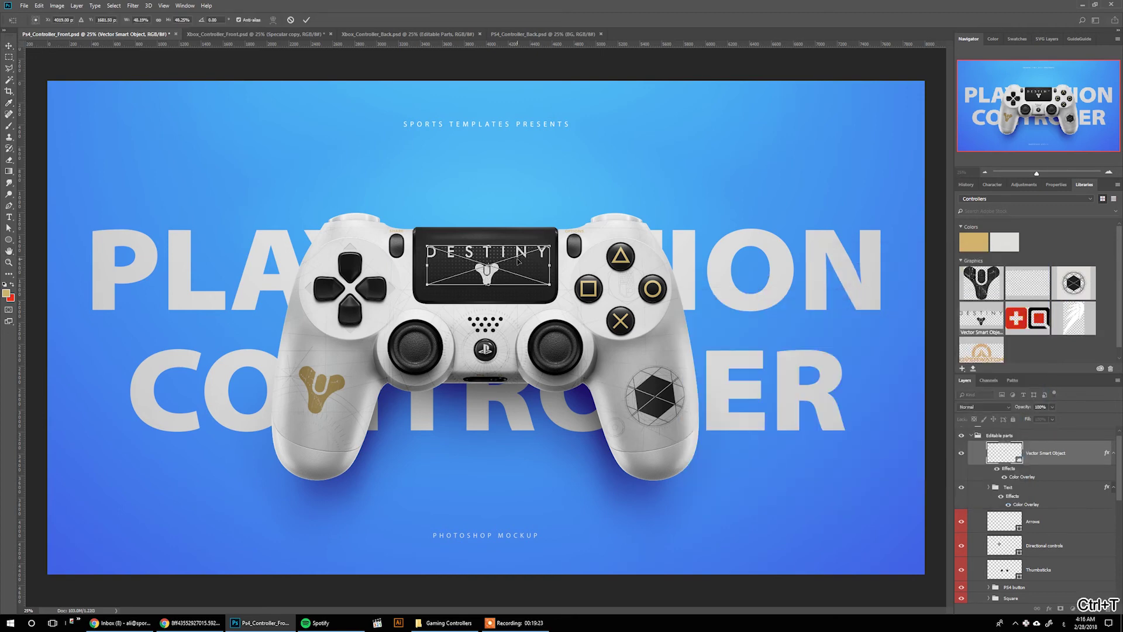
left_click_drag(549, 246, 537, 255)
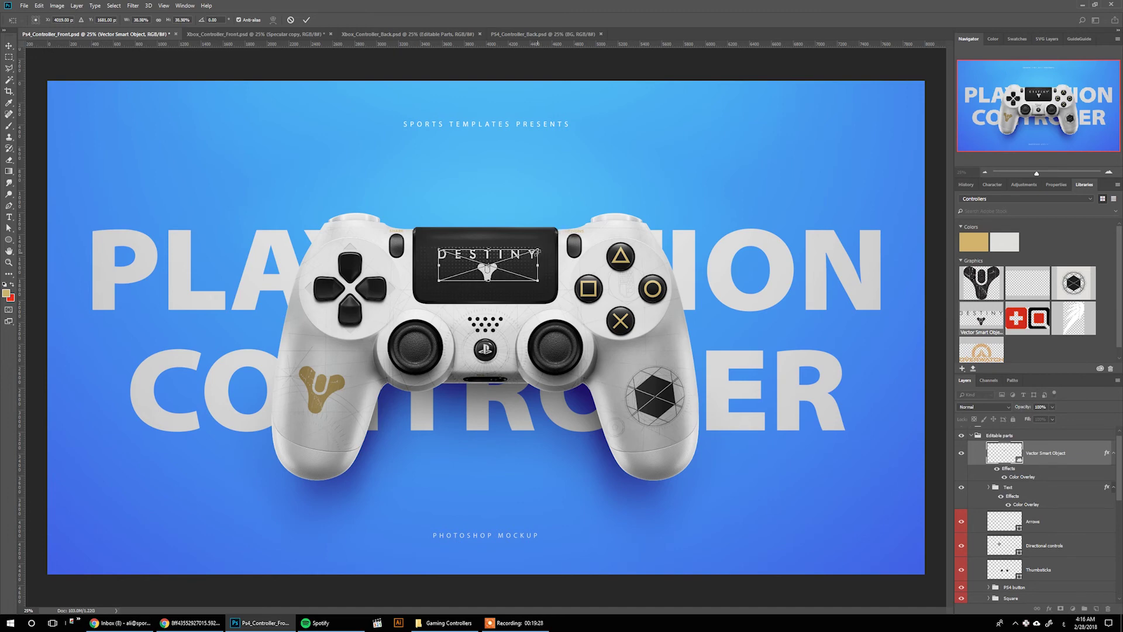
key("Return")
left_click(972, 436)
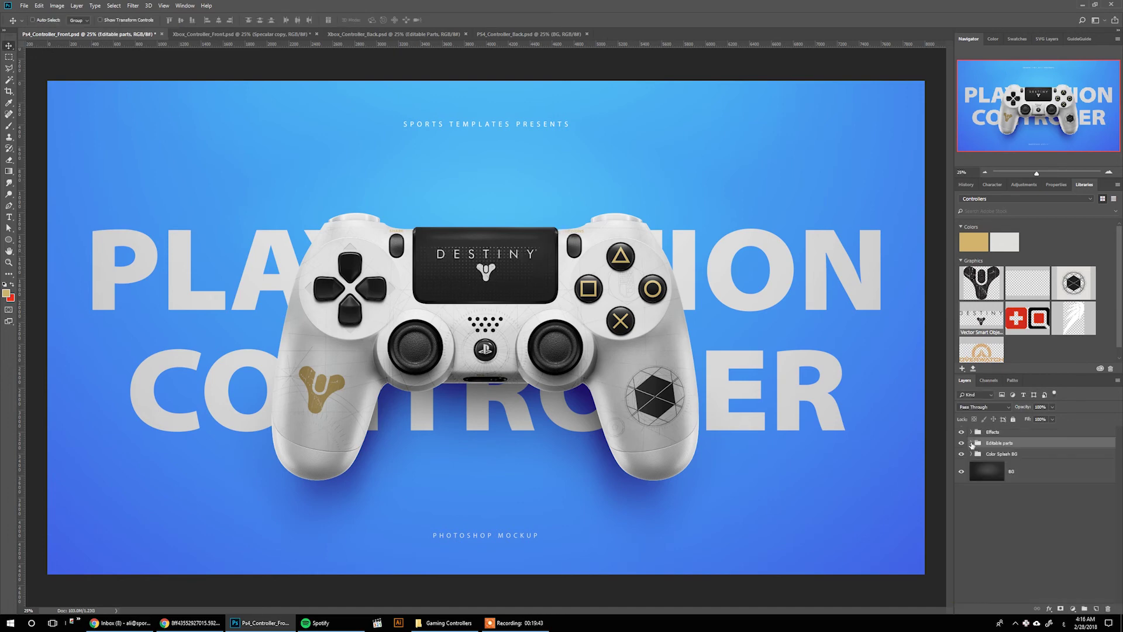
Change the Color Splash BG fill colour to dark grey #2a2e34.
left_click(972, 455)
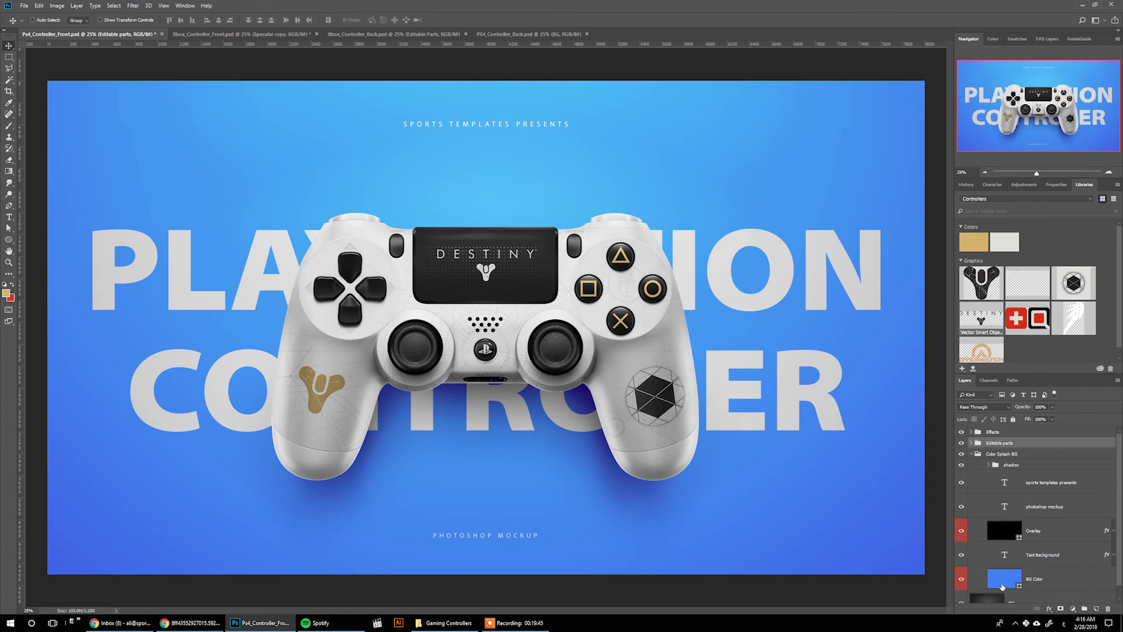
left_click(1003, 587)
key("i")
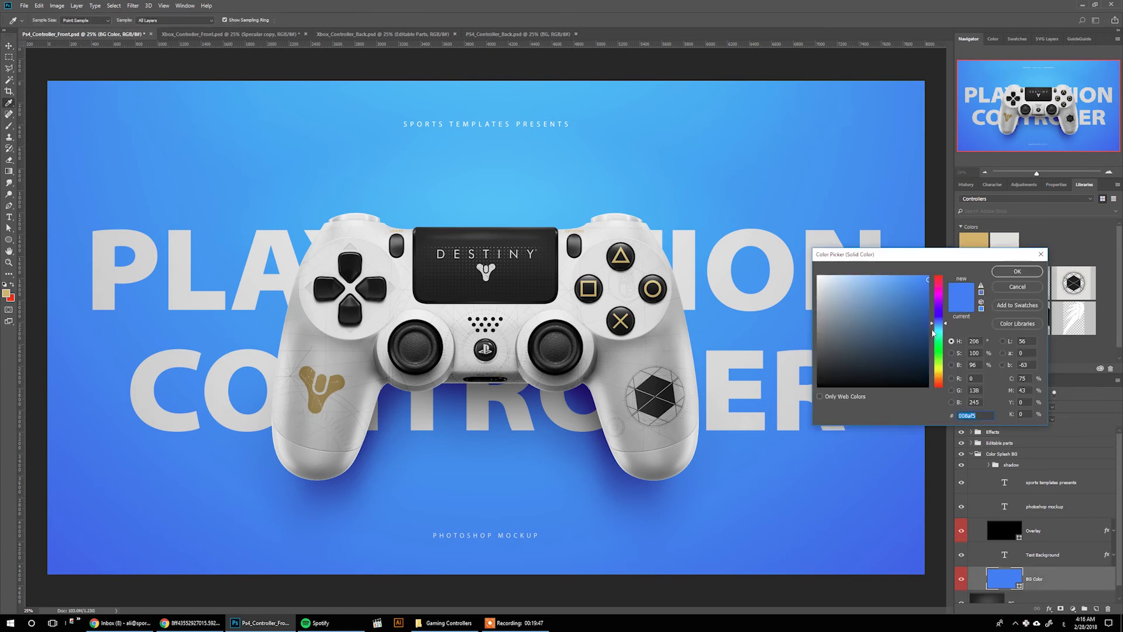
left_click_drag(934, 327, 934, 319)
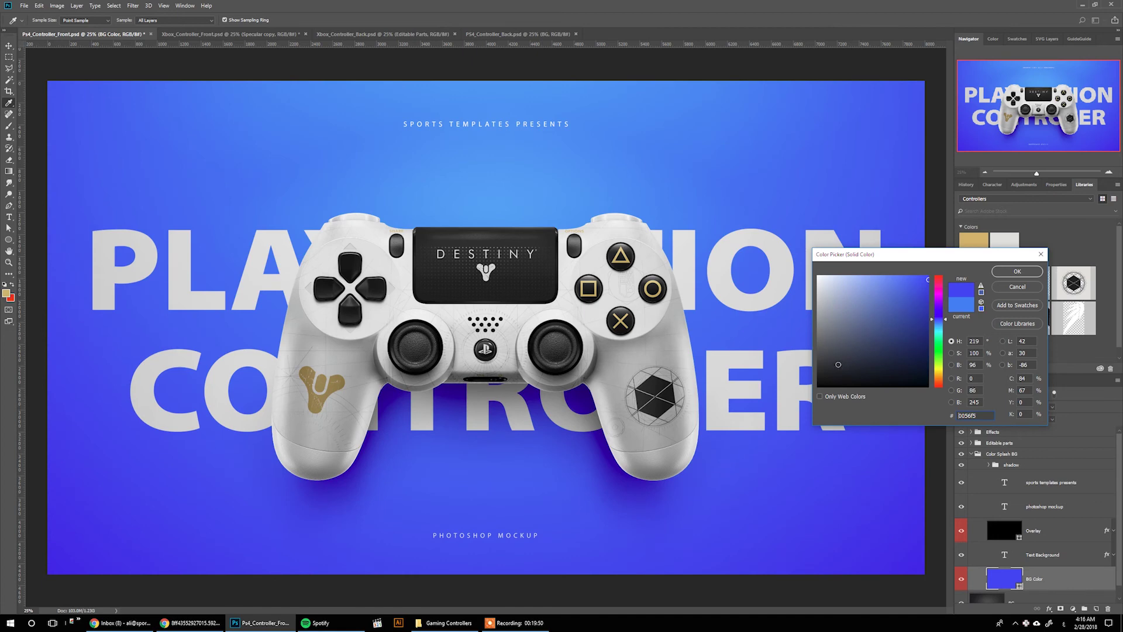
left_click(837, 363)
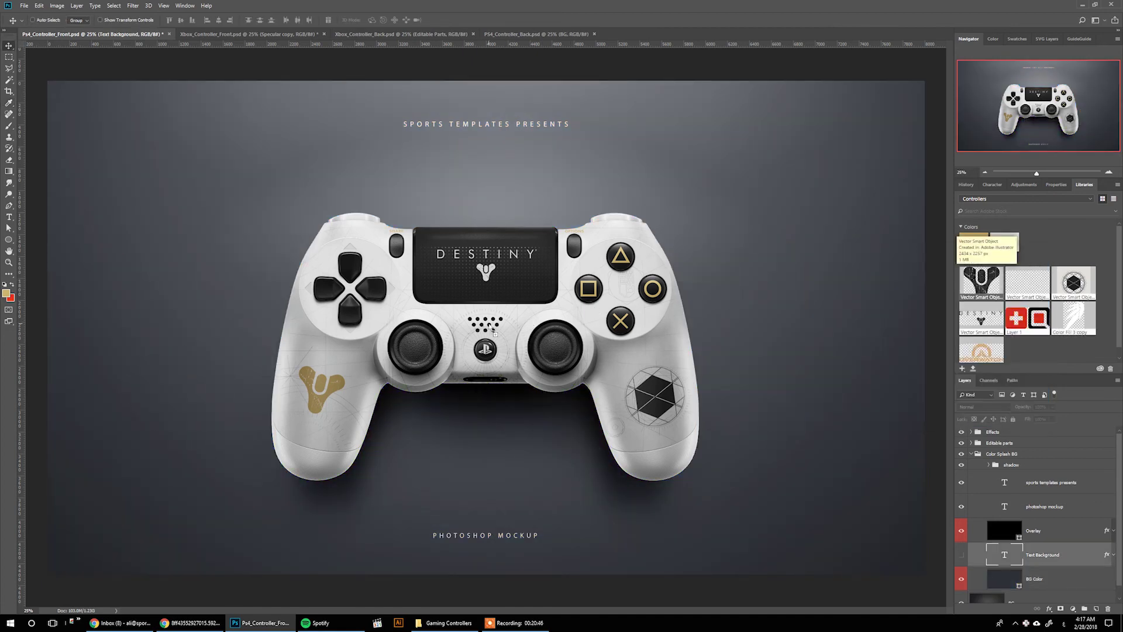
left_click(974, 274)
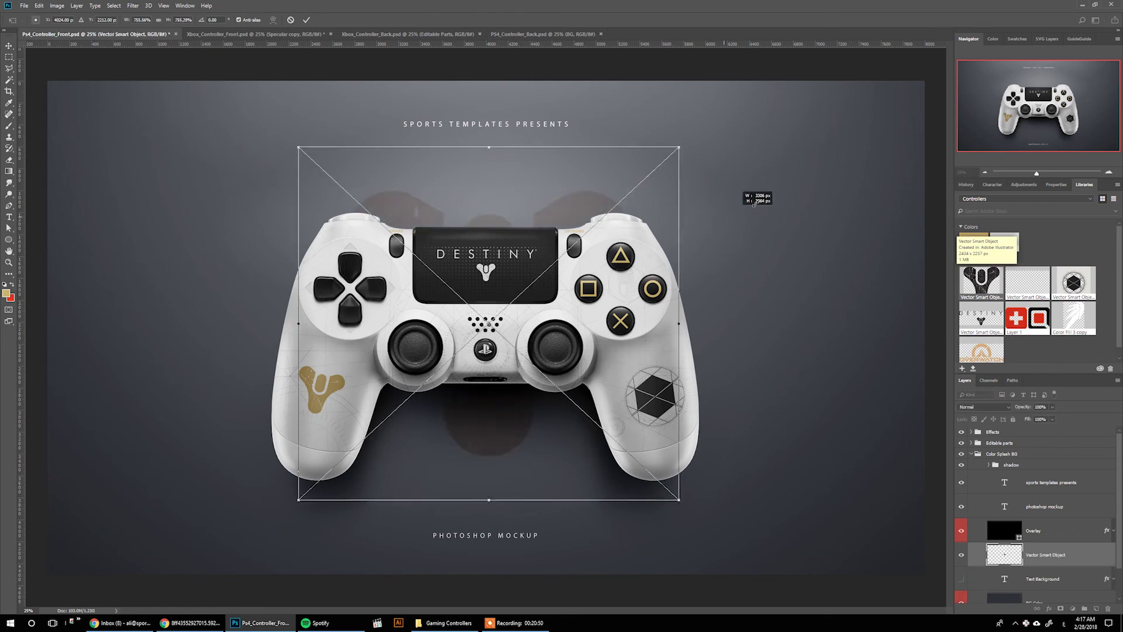
Enlarge the Destiny emblem behind the controller, overlay it white, and fade it to about 15% opacity.
left_click_drag(514, 301, 865, 100)
key("Return")
double_click(1077, 554)
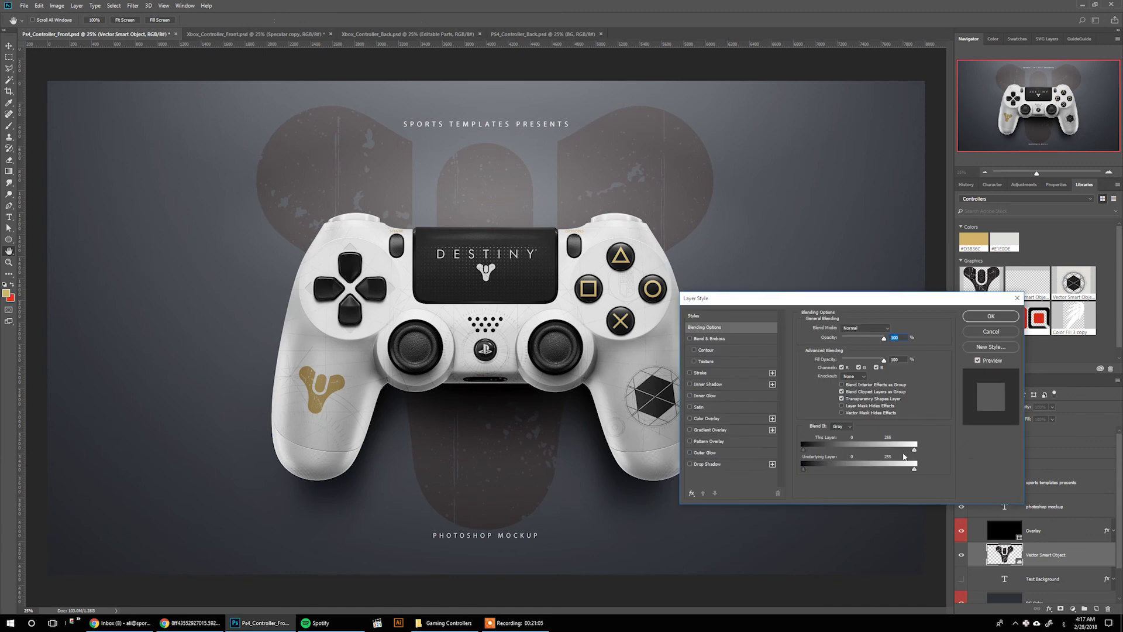
left_click(706, 418)
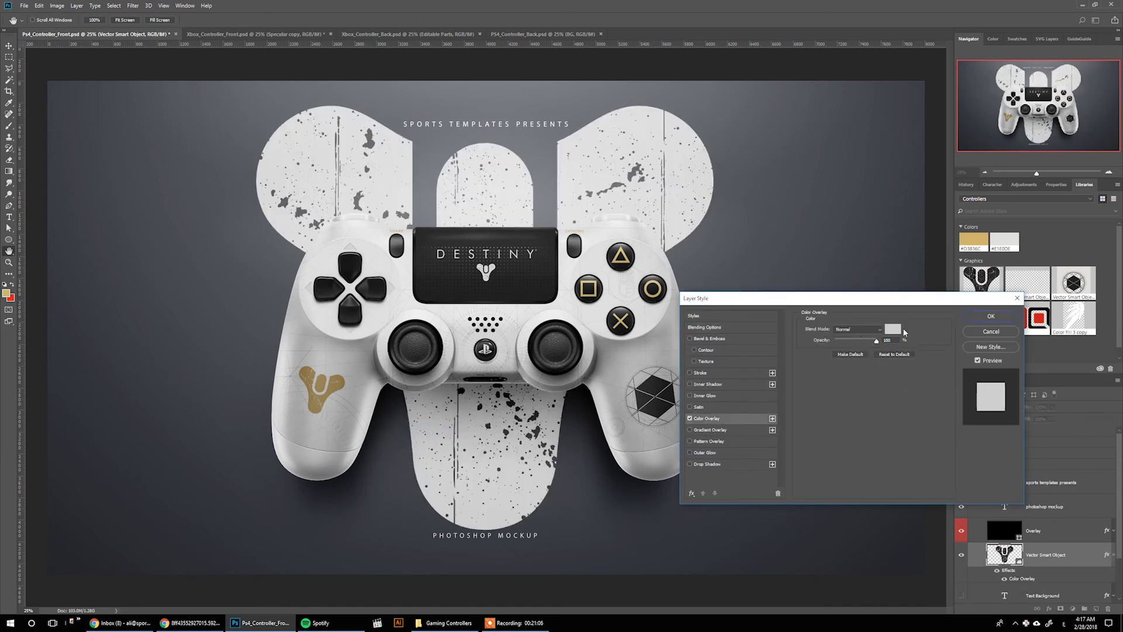
left_click(991, 316)
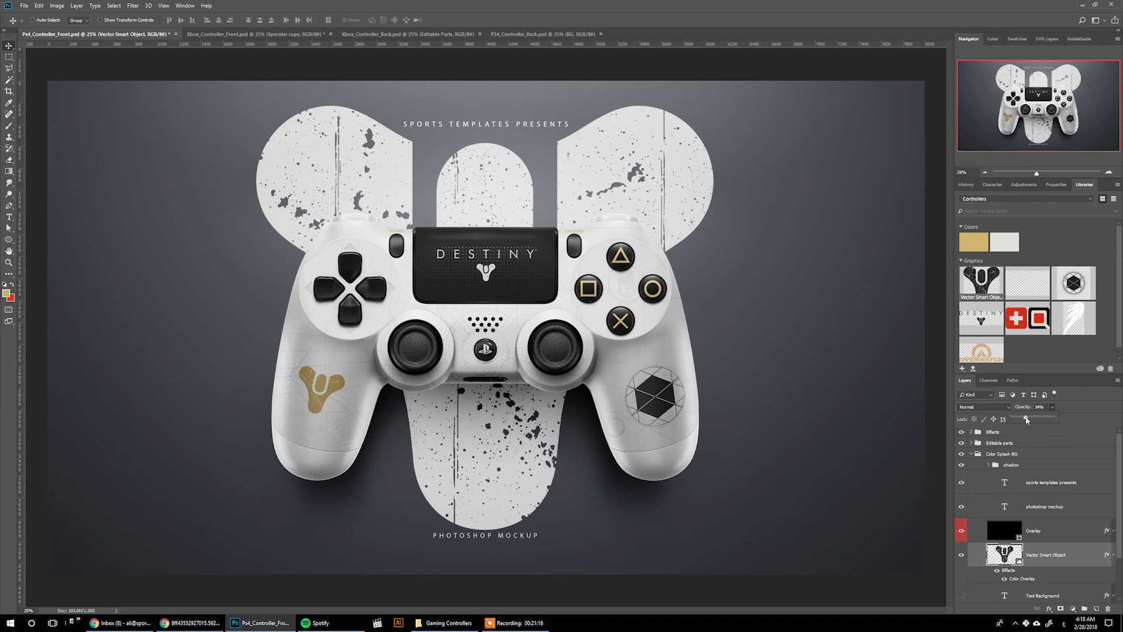
left_click_drag(1052, 407, 1018, 420)
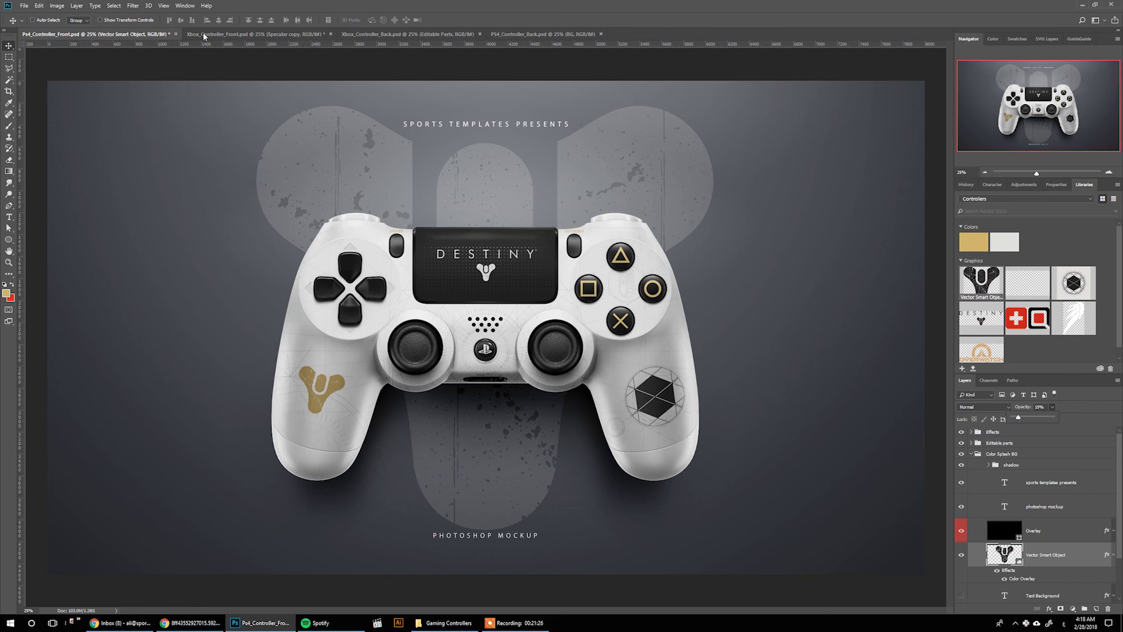
left_click(166, 4)
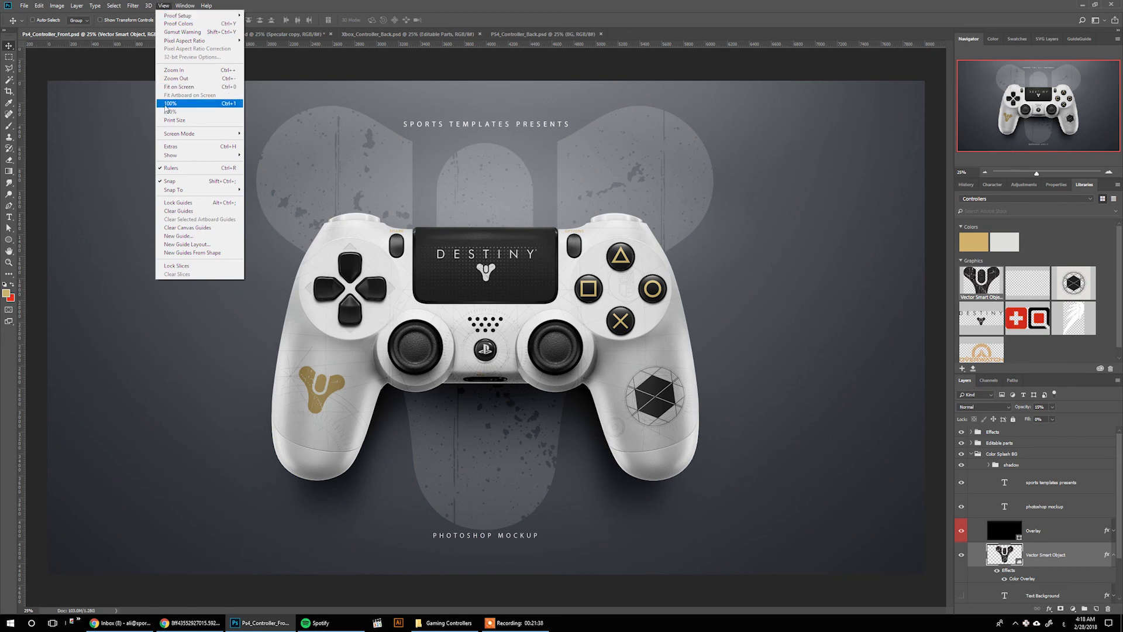
left_click(165, 104)
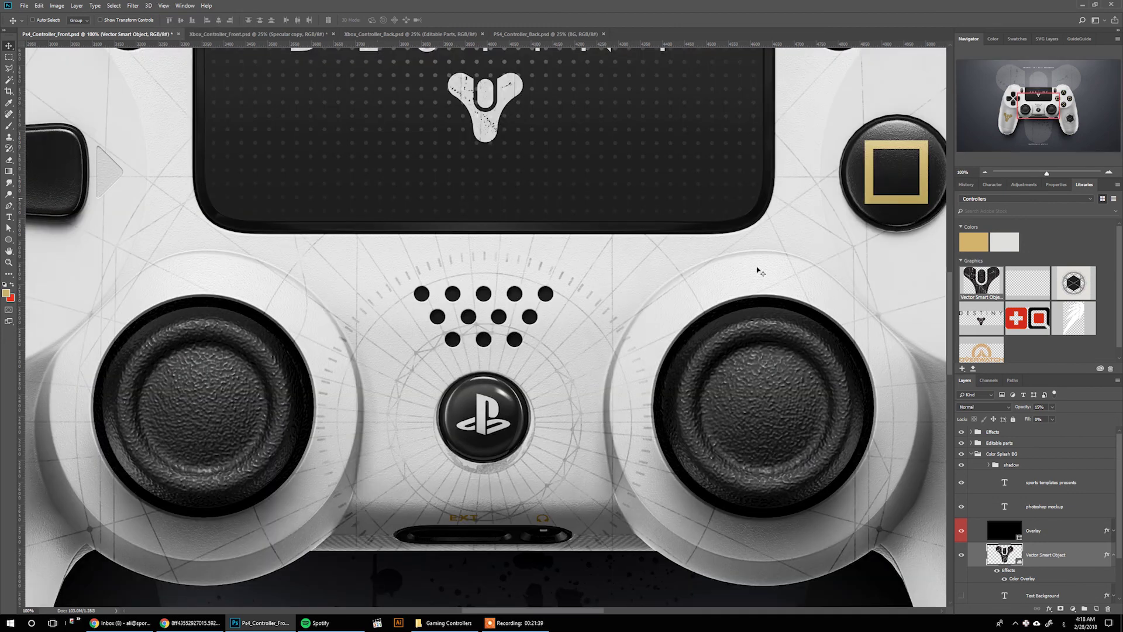
mouse_move(1035, 134)
left_mouse_down()
mouse_move(1064, 98)
mouse_move(1068, 126)
mouse_move(1017, 124)
left_mouse_up()
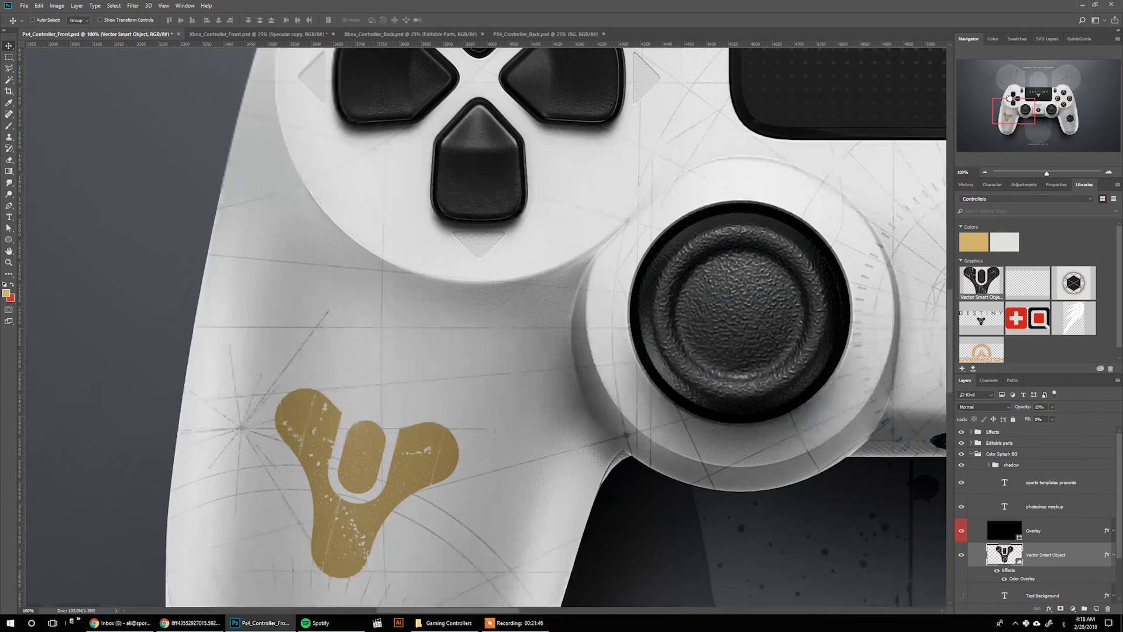
left_click_drag(1016, 123, 1016, 96)
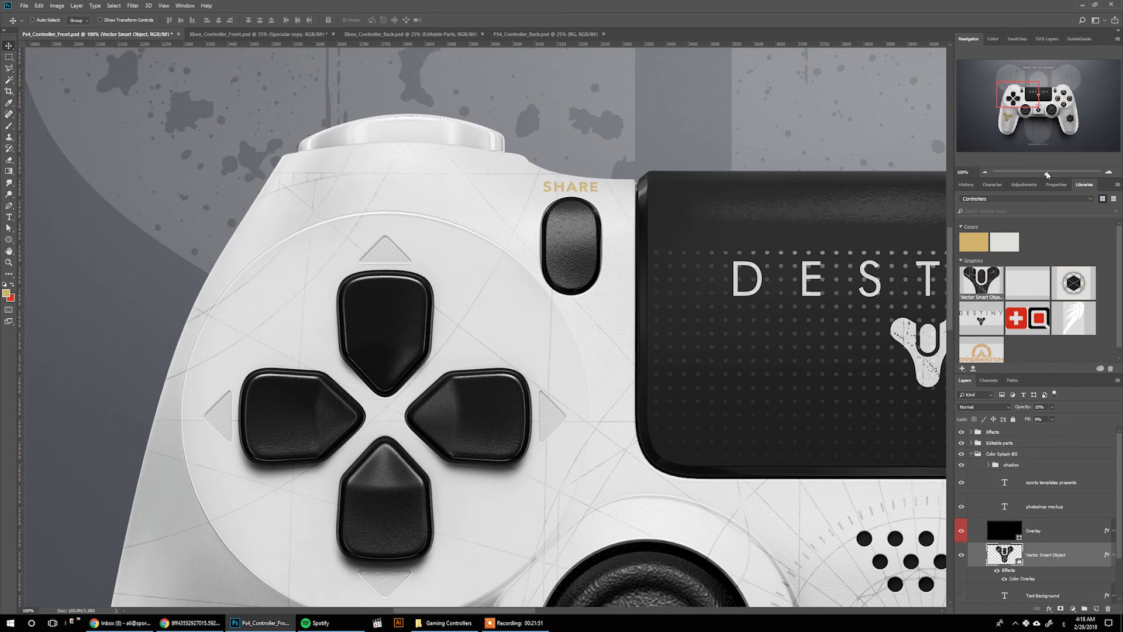
left_click_drag(1046, 175, 1038, 175)
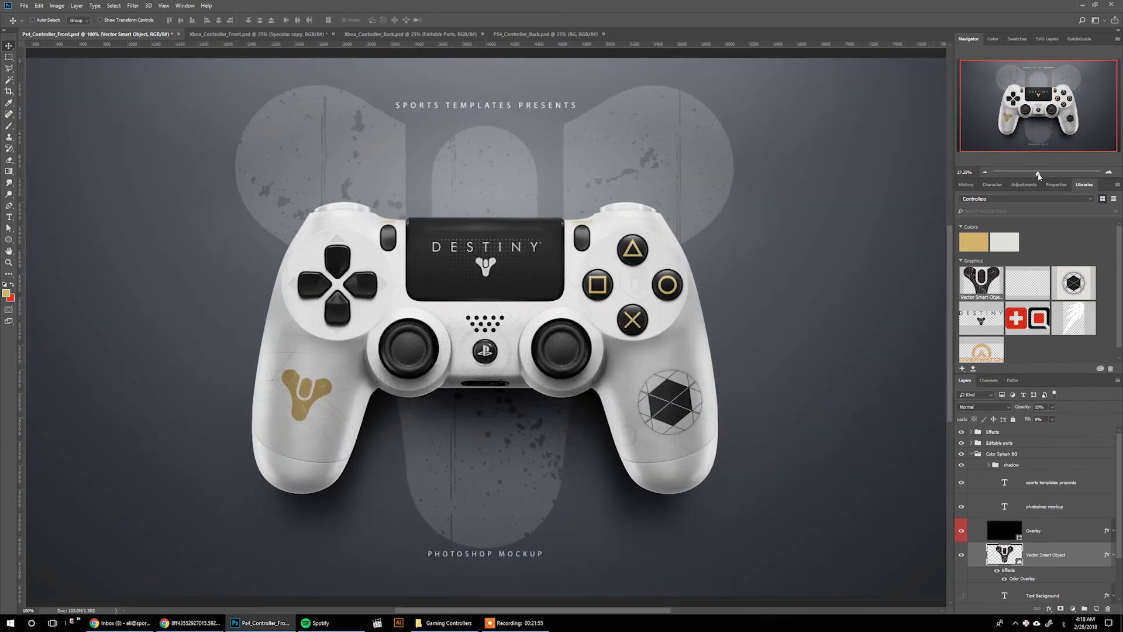